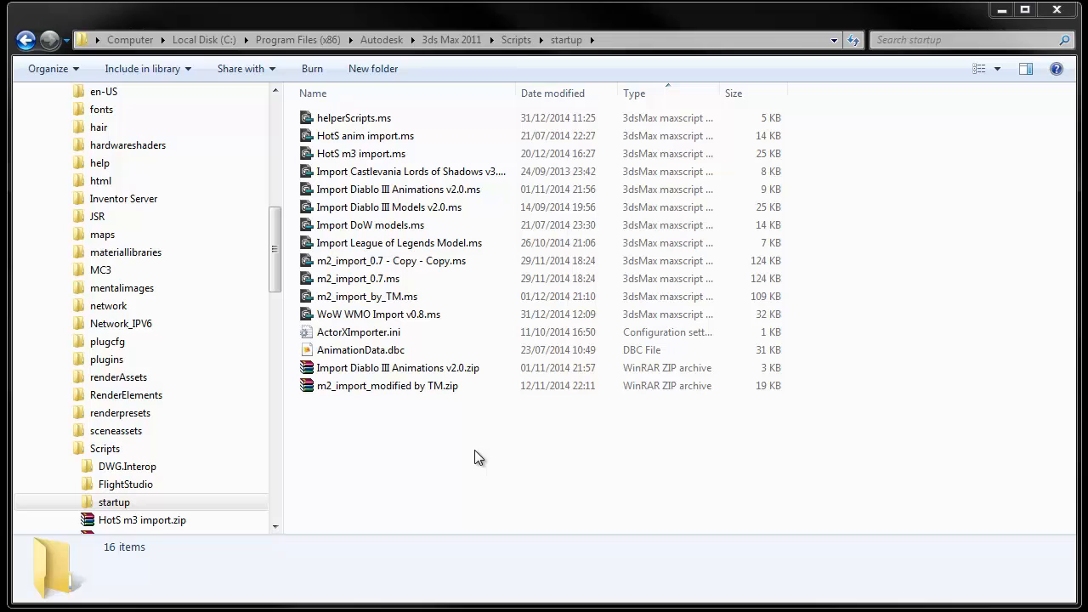
Display the full path of the 3ds Max 2011 Scripts\startup folder that holds the import scripts.
left_click(635, 39)
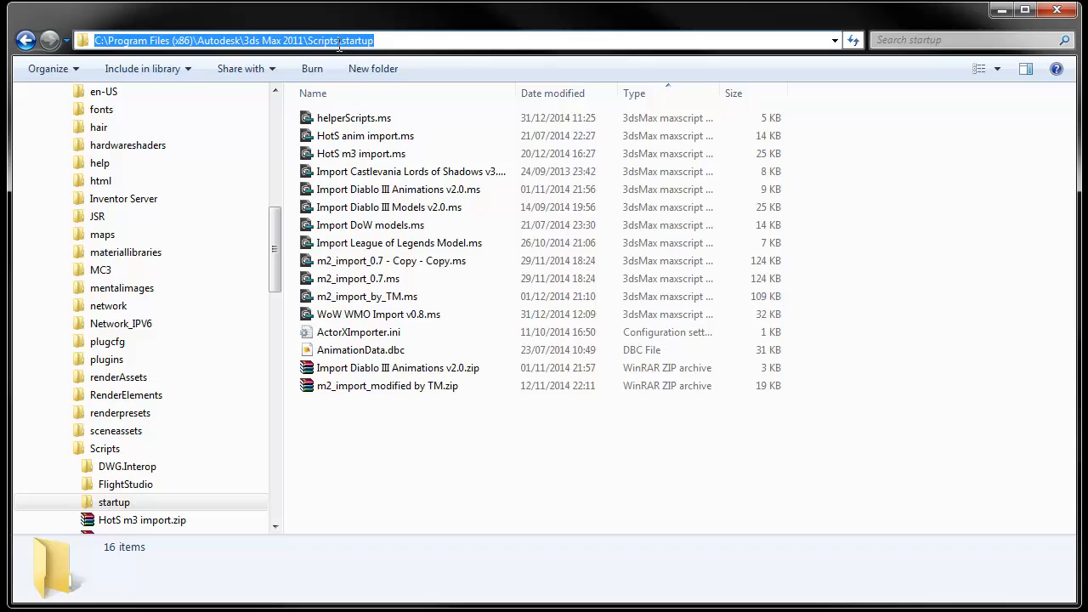
left_click(385, 44)
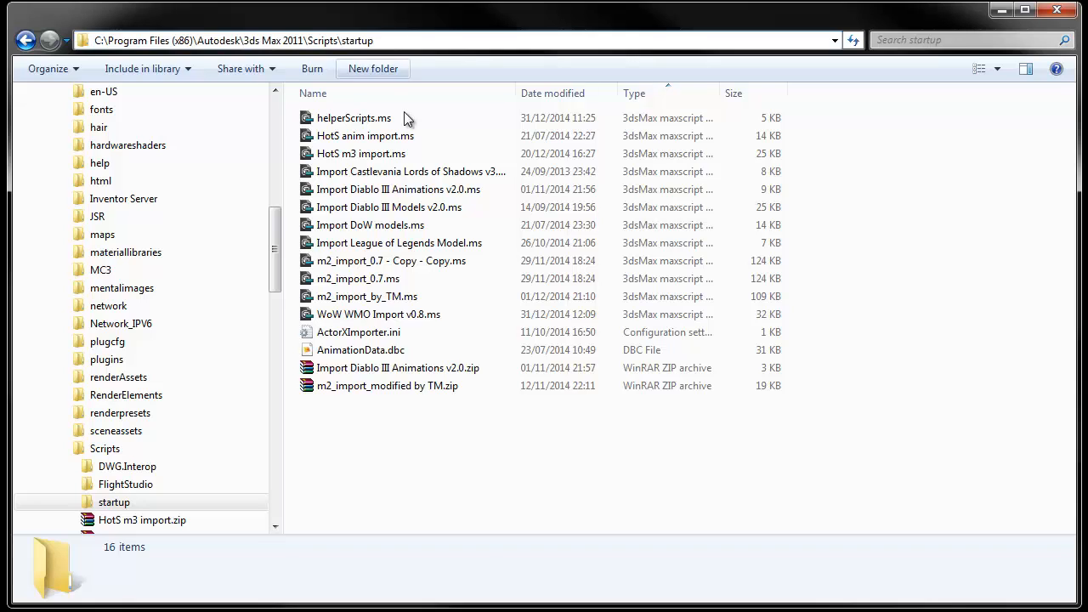
left_click(453, 477)
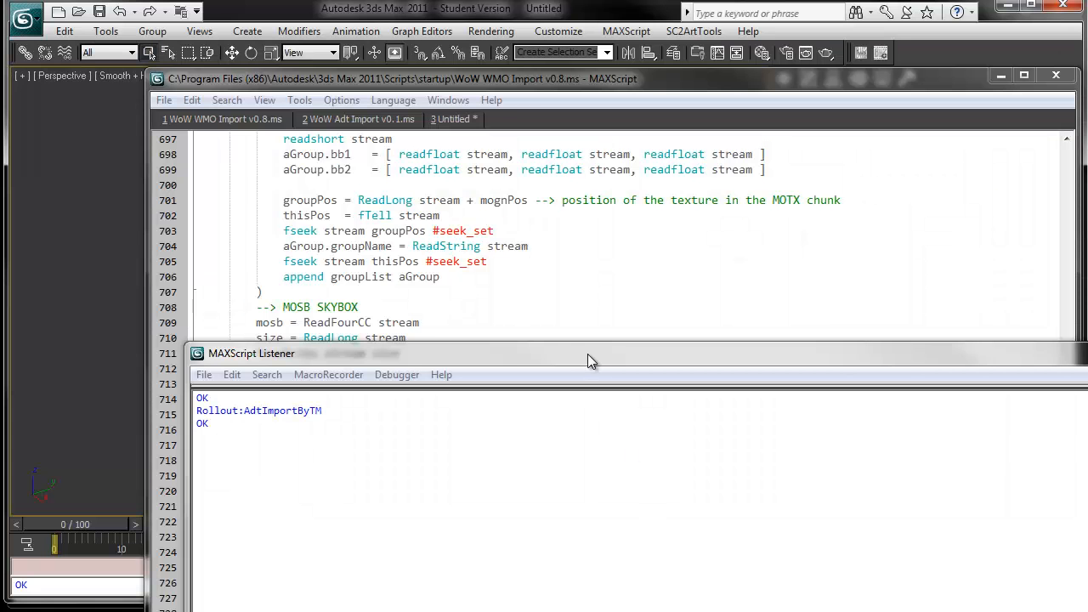
In 3ds Max, clear away the MAXScript Listener and script editor windows and switch to the four-viewport layout.
left_click(1087, 348)
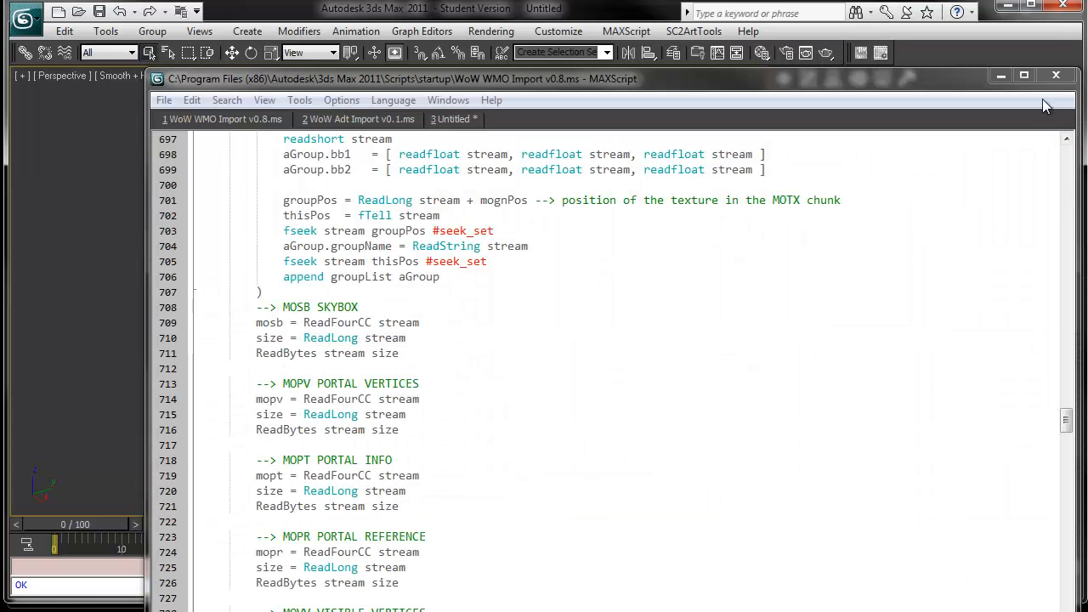
left_click(999, 75)
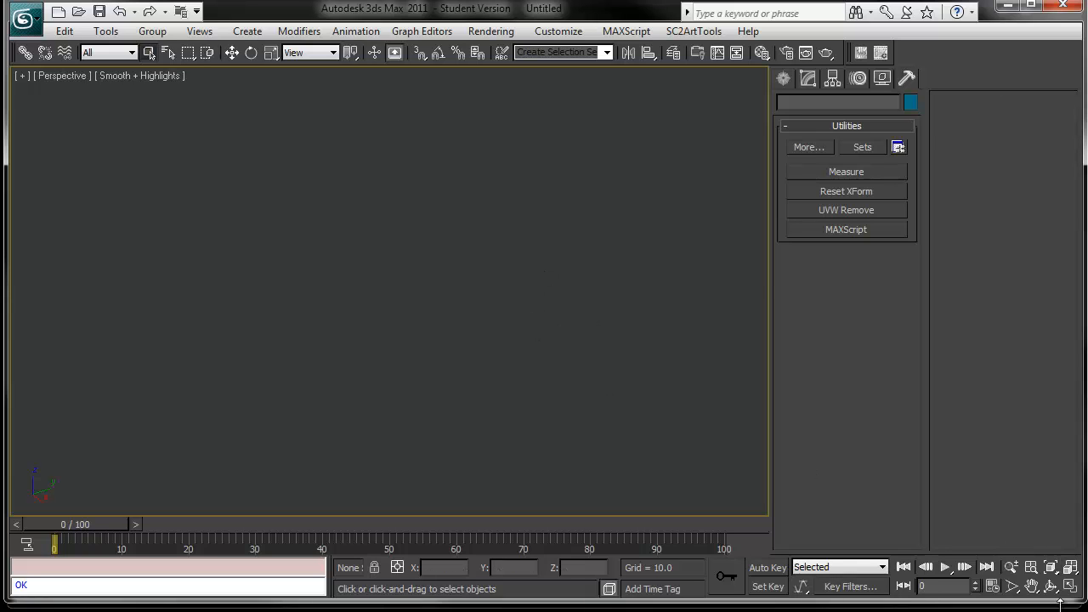
left_click(1068, 589)
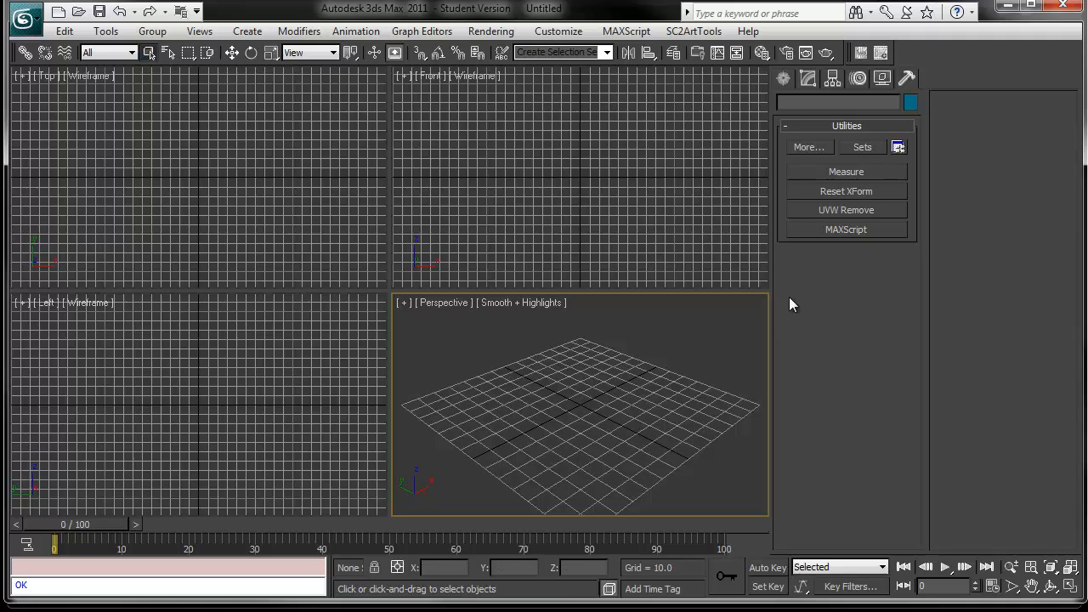
Open the MAXScript utility, close the existing WoW ADT Import rollout, and choose WoW ADT Import from the script utilities.
left_click(782, 78)
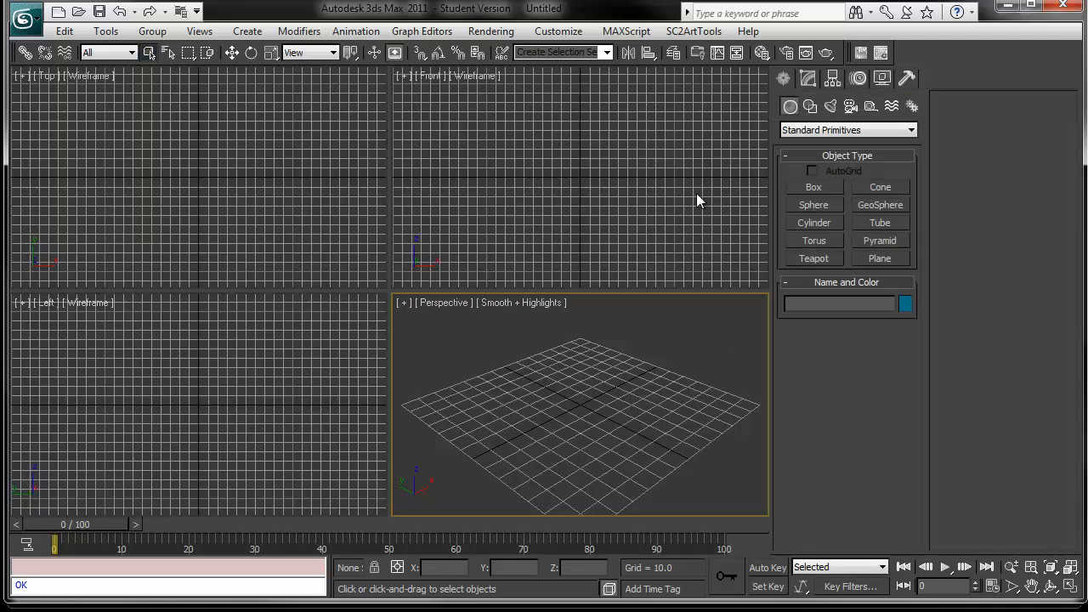
left_click(906, 79)
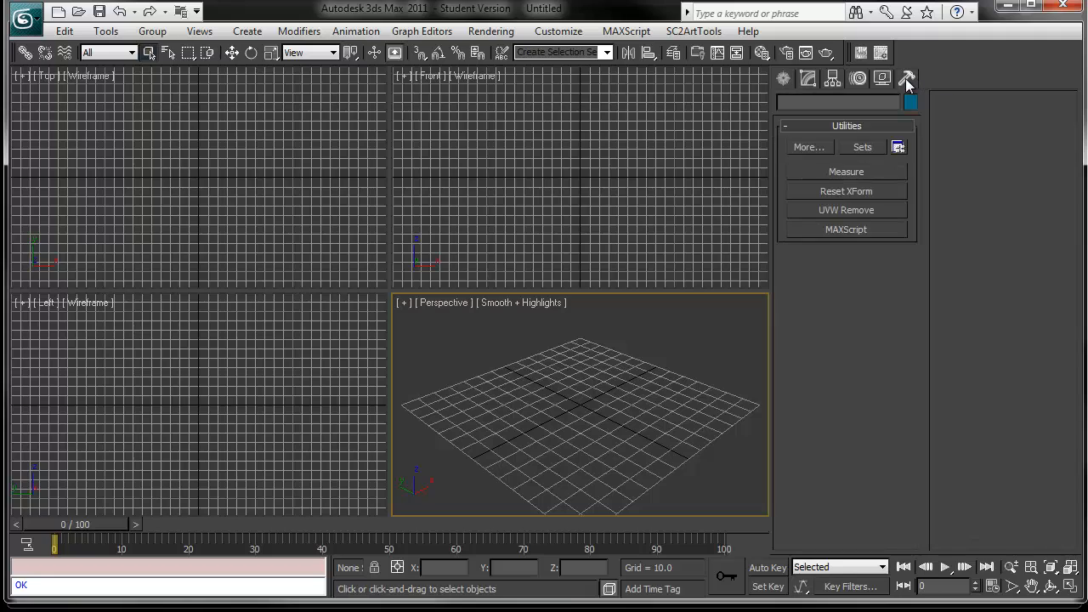
left_click(841, 228)
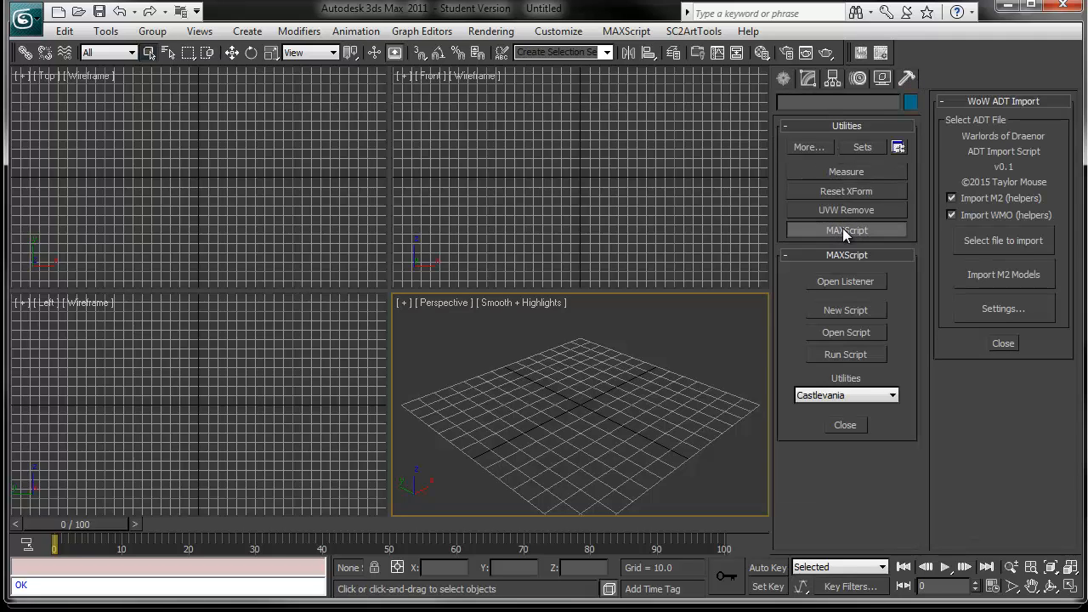
left_click(1003, 343)
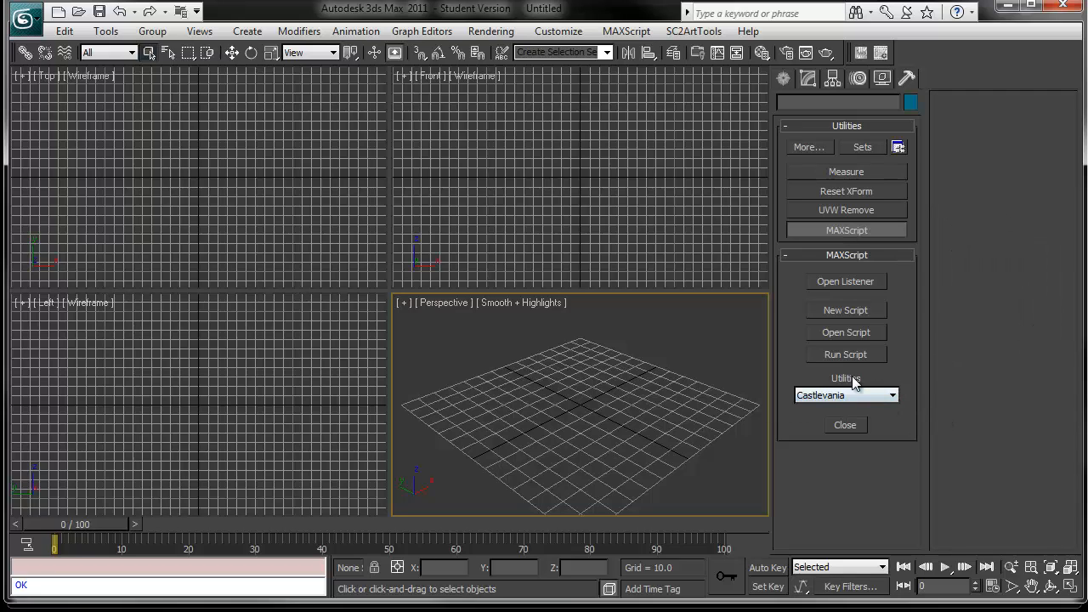
left_click(890, 395)
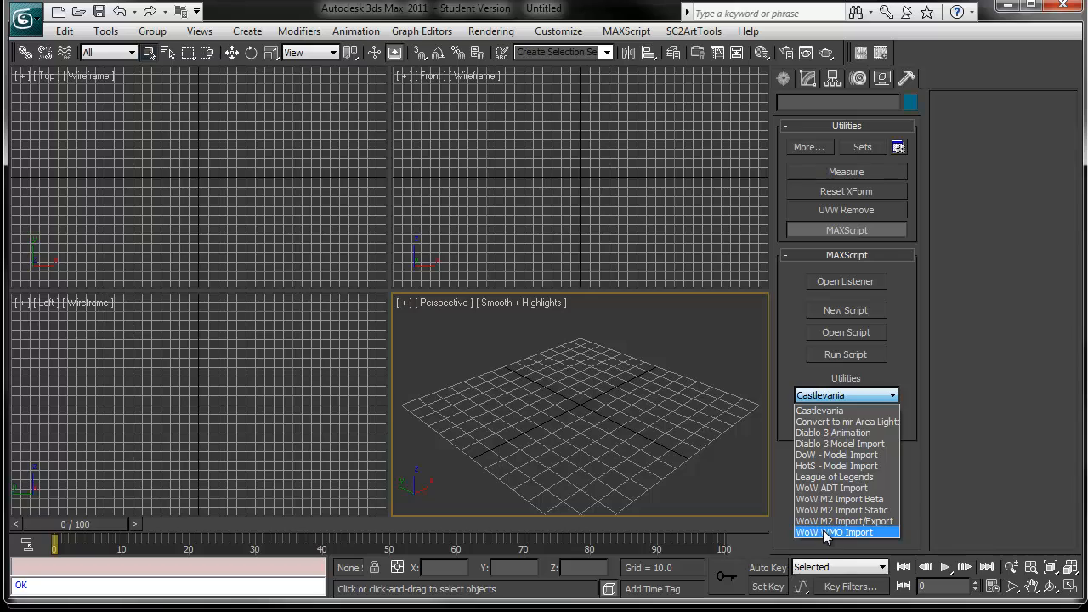
left_click(852, 487)
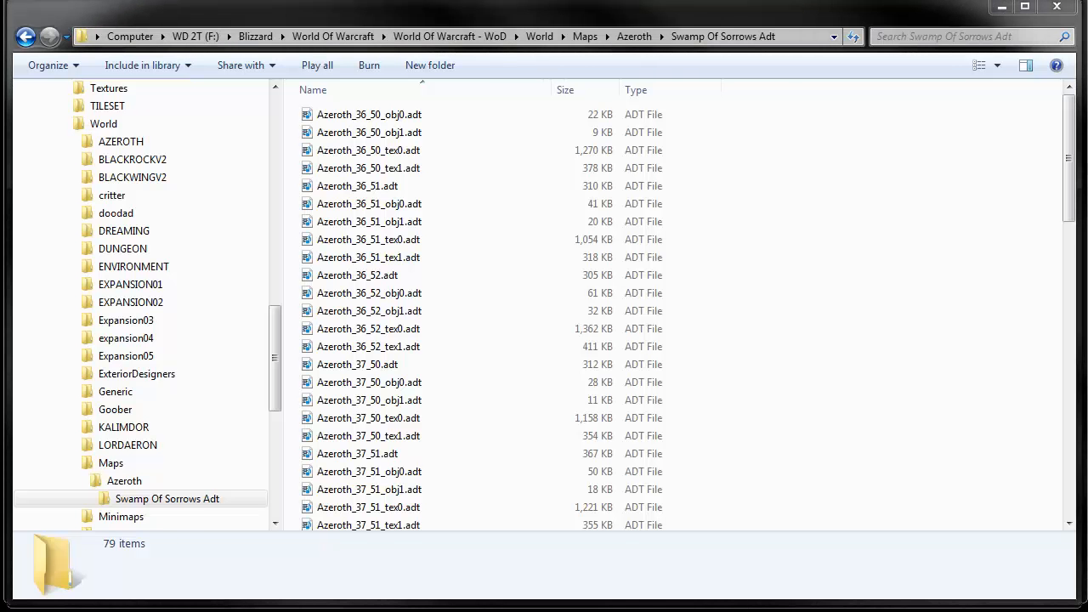
In Windows Explorer, go up from Swamp Of Sorrows Adt to the World folder and open its Maps\Azeroth folder.
left_click(808, 311)
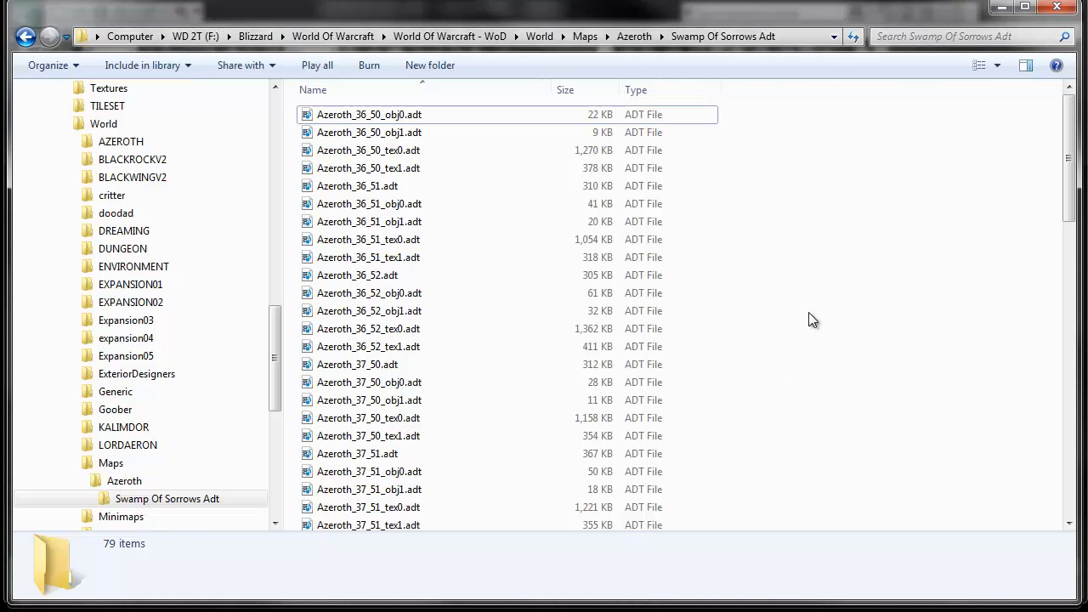
left_click(634, 37)
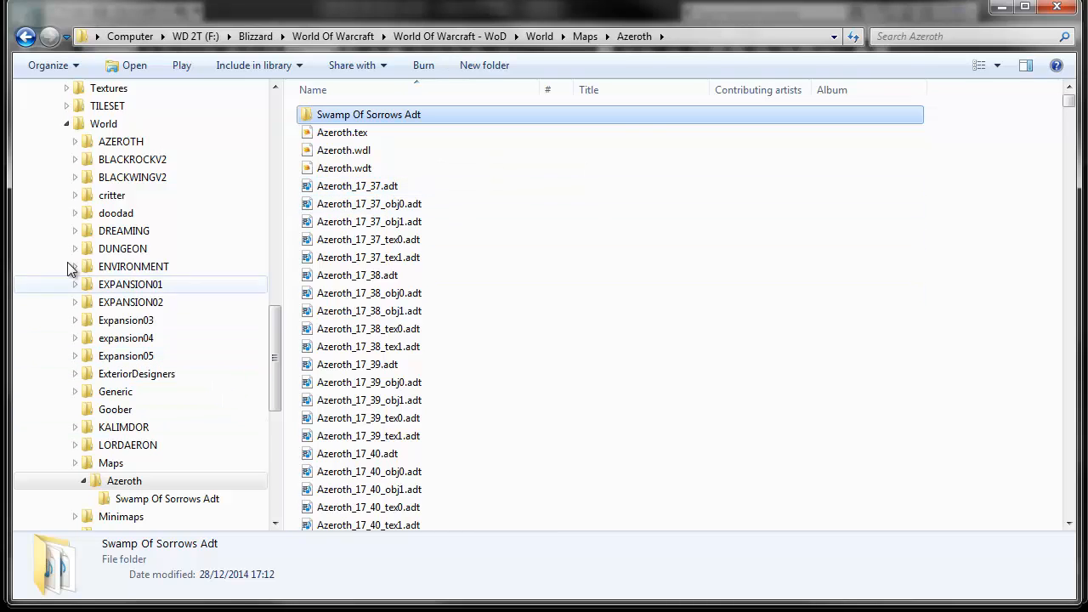
left_click(94, 123)
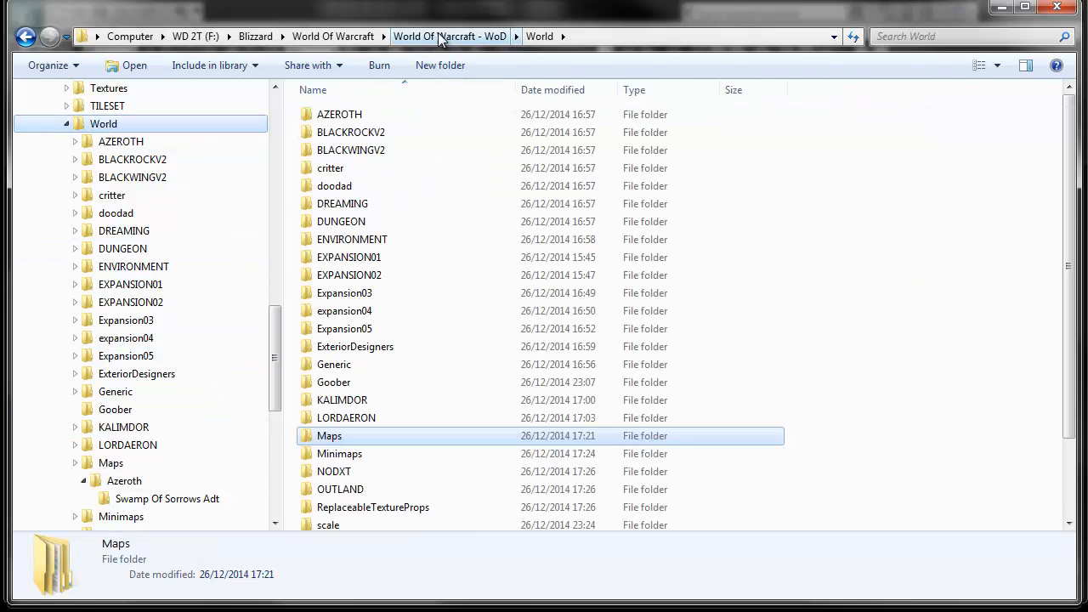
left_click(311, 440)
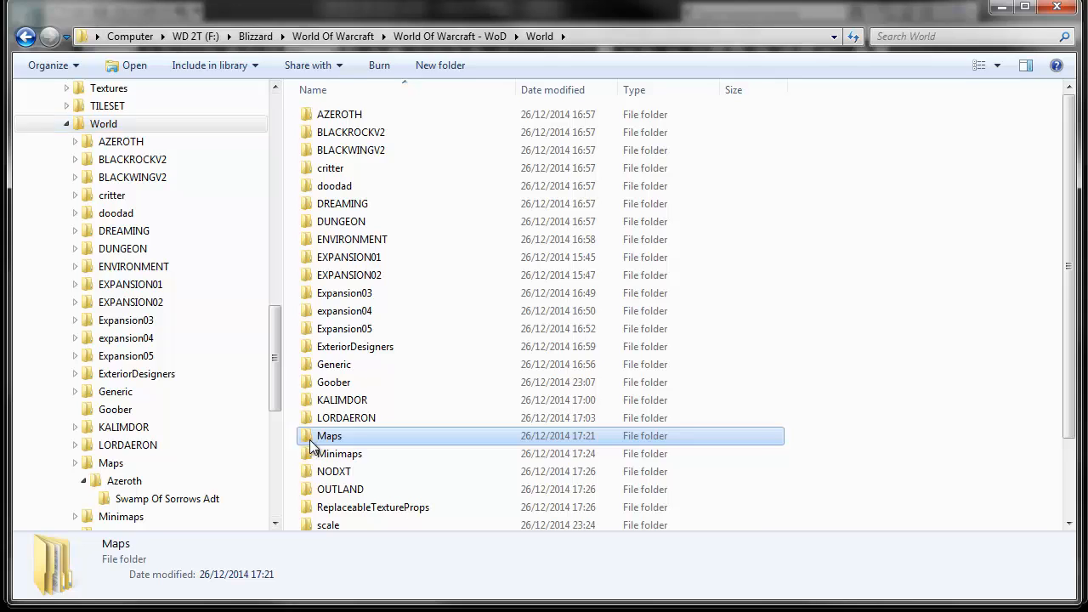
double_click(311, 438)
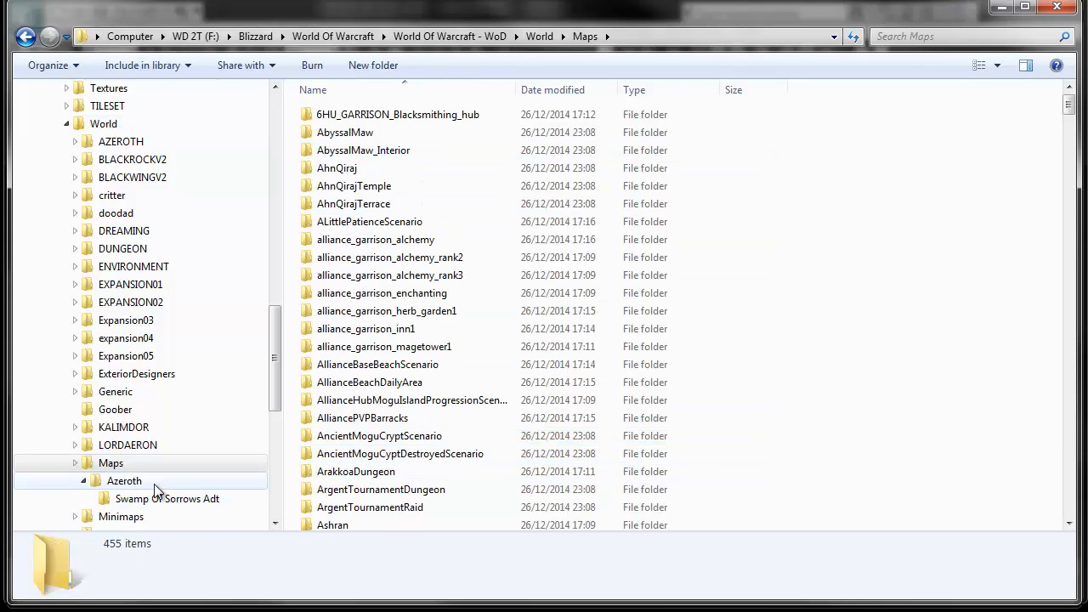
left_click(124, 481)
Look through the ADT files in the Maps\Azeroth folder and select everything to check how many items it holds.
left_click(466, 208)
scroll(492, 222, "down", 20)
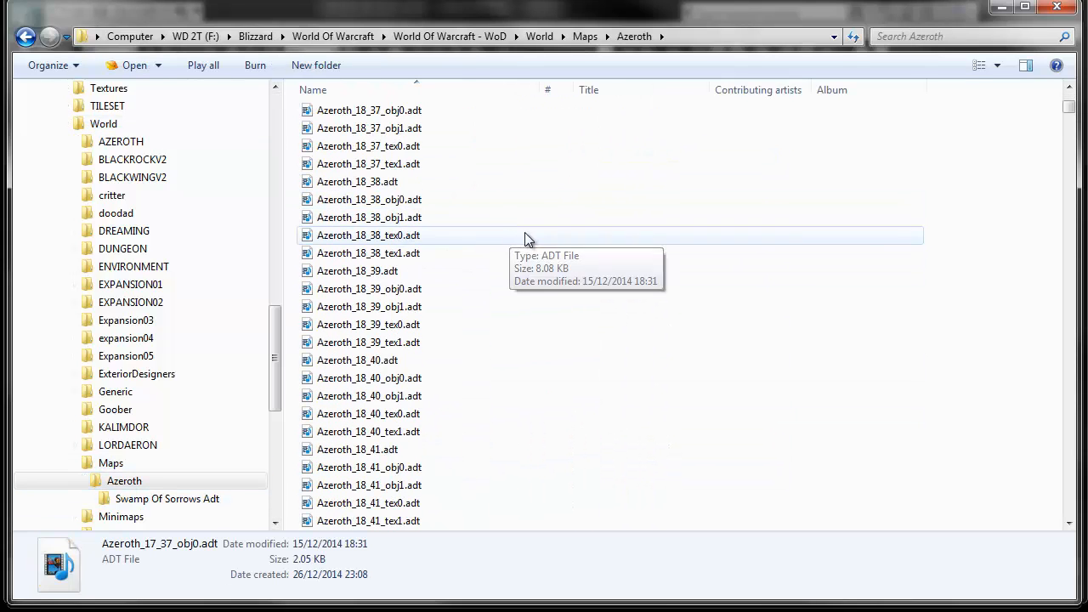
scroll(524, 235, "down", 20)
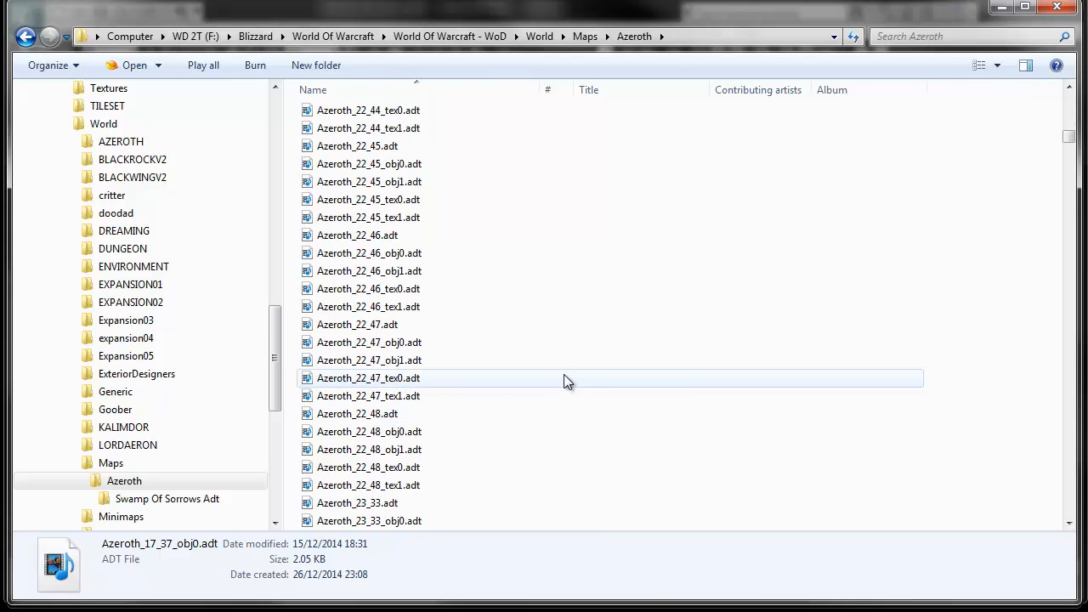
left_click(564, 377)
scroll(567, 377, "down", 6)
key("ctrl+a")
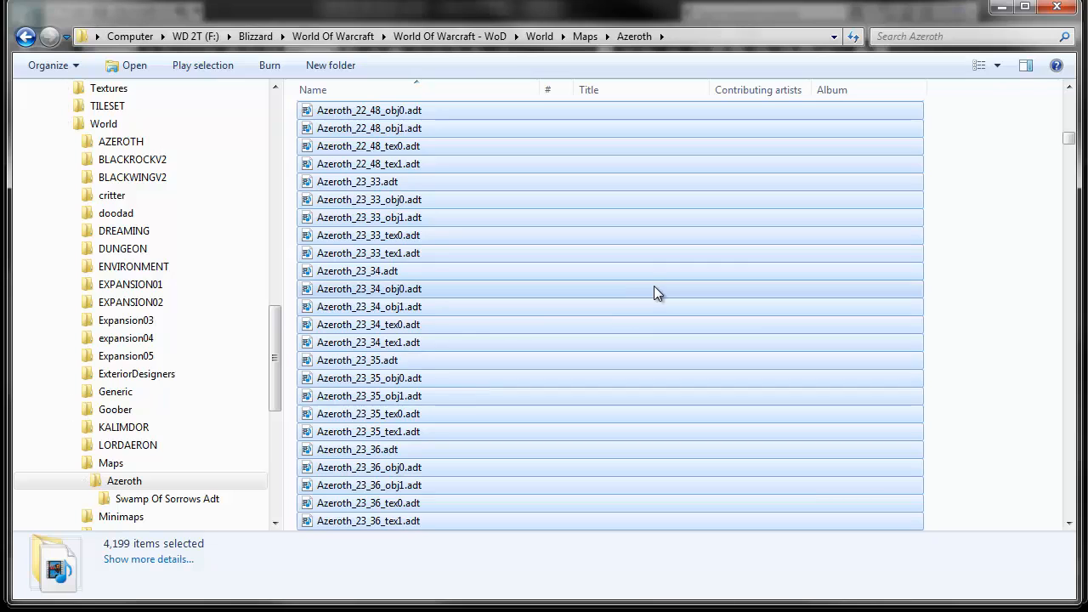
scroll(653, 283, "up", 7)
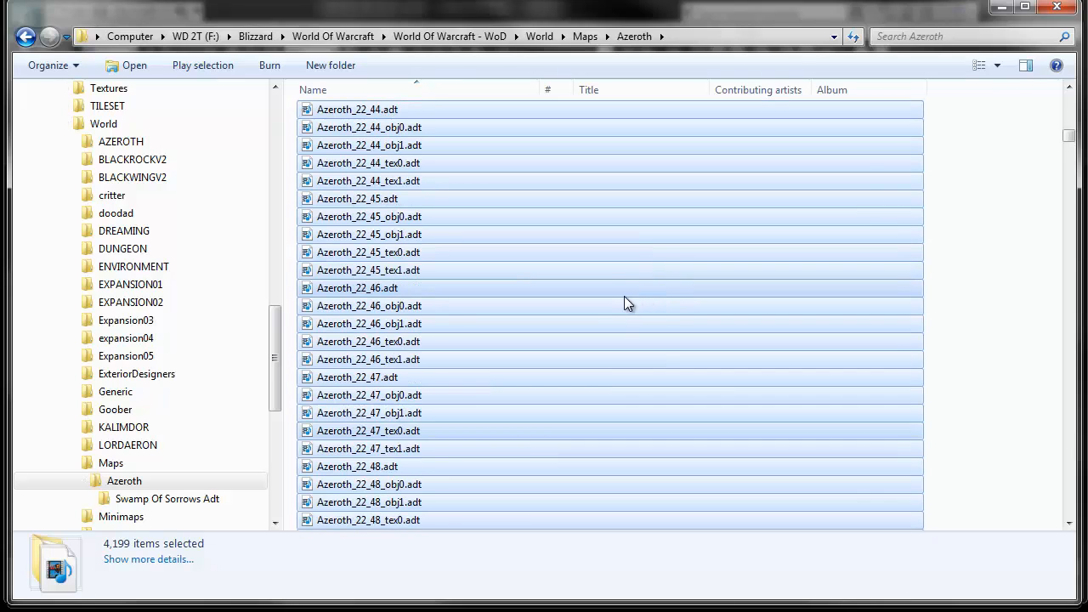
left_click(607, 290)
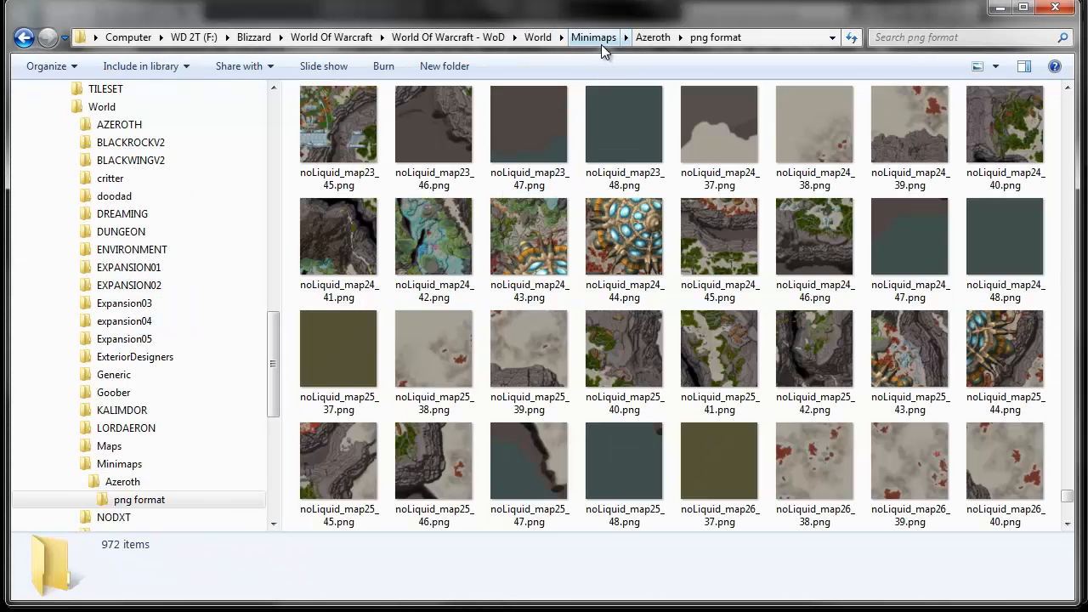
Return to the World Of Warcraft - WoD folder and open World\Minimaps\Azeroth to view its BLP minimap files.
left_click(491, 38)
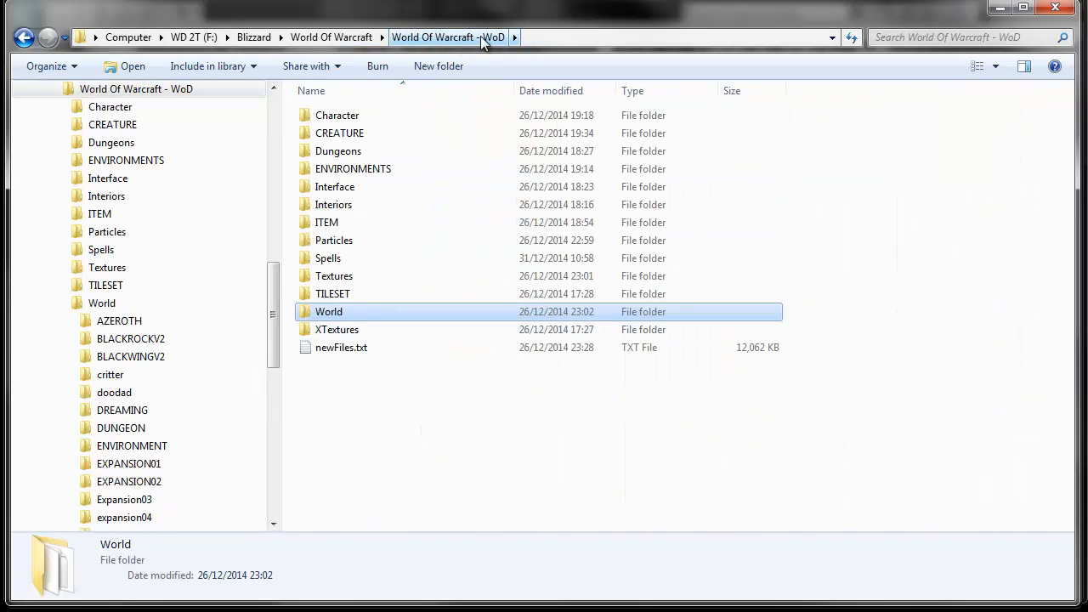
double_click(388, 314)
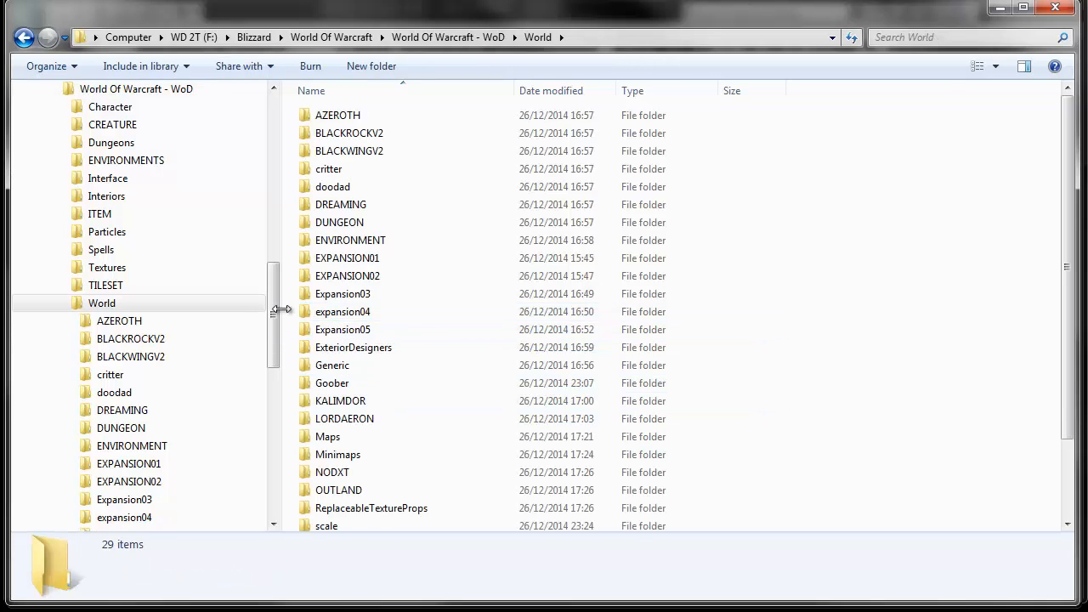
left_click_drag(274, 315, 270, 395)
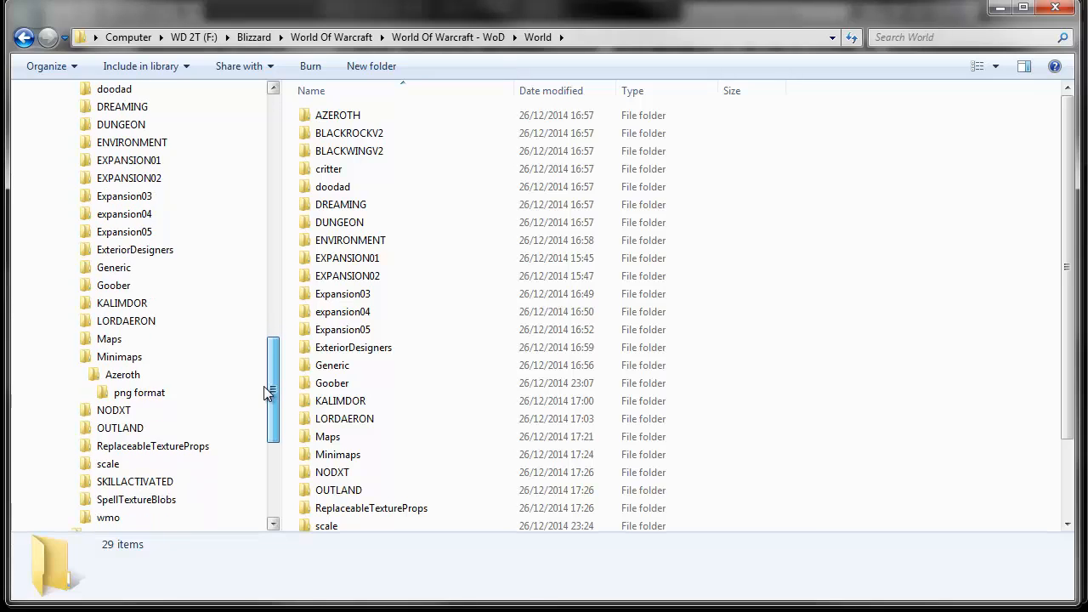
left_click(127, 363)
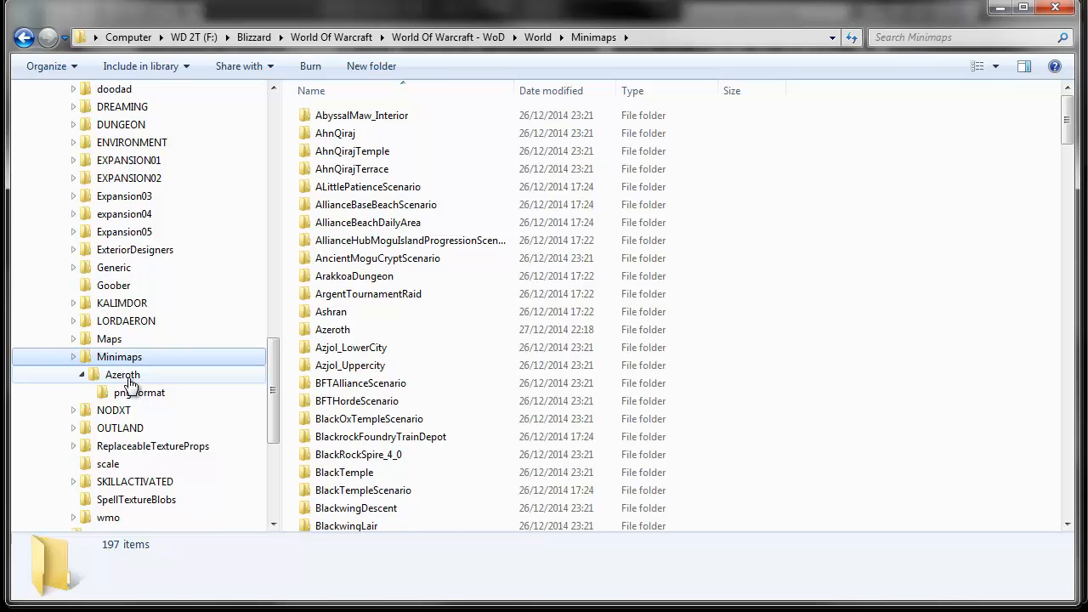
left_click(128, 379)
mouse_move(1066, 112)
left_mouse_down()
mouse_move(1067, 528)
mouse_move(1055, 309)
mouse_move(1062, 101)
left_mouse_up()
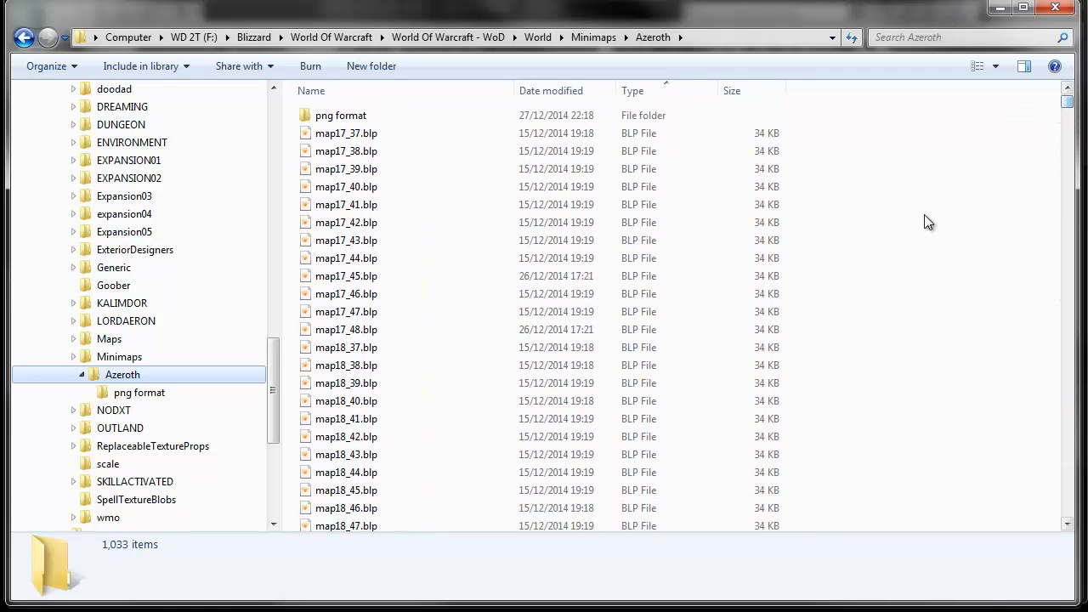
Open map17_39.blp in XnView and fit the viewer window within the screen.
left_click(381, 169)
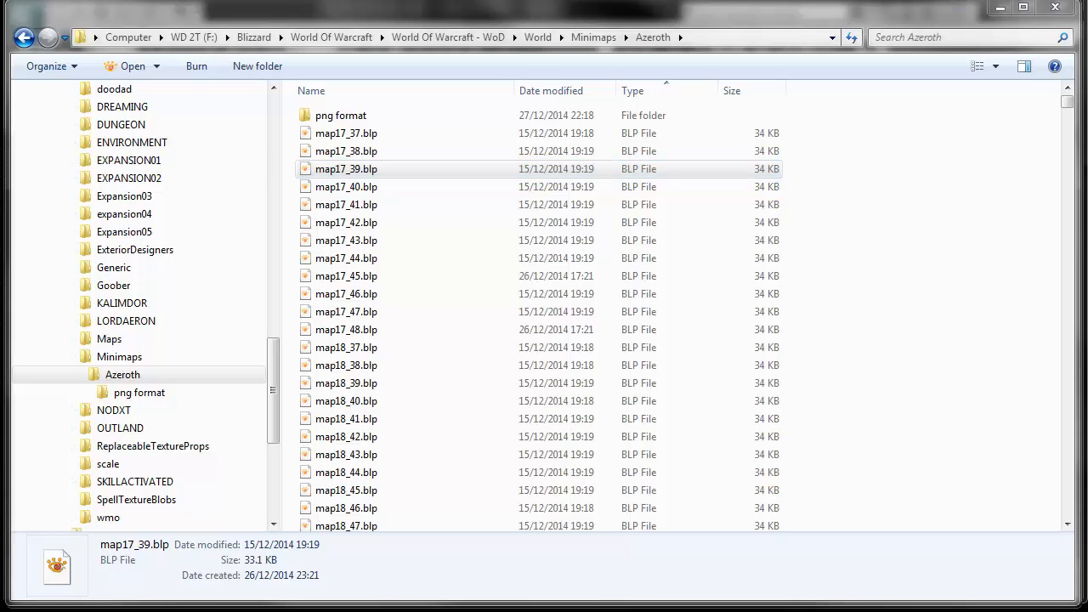
left_click_drag(0, 195, 826, 22)
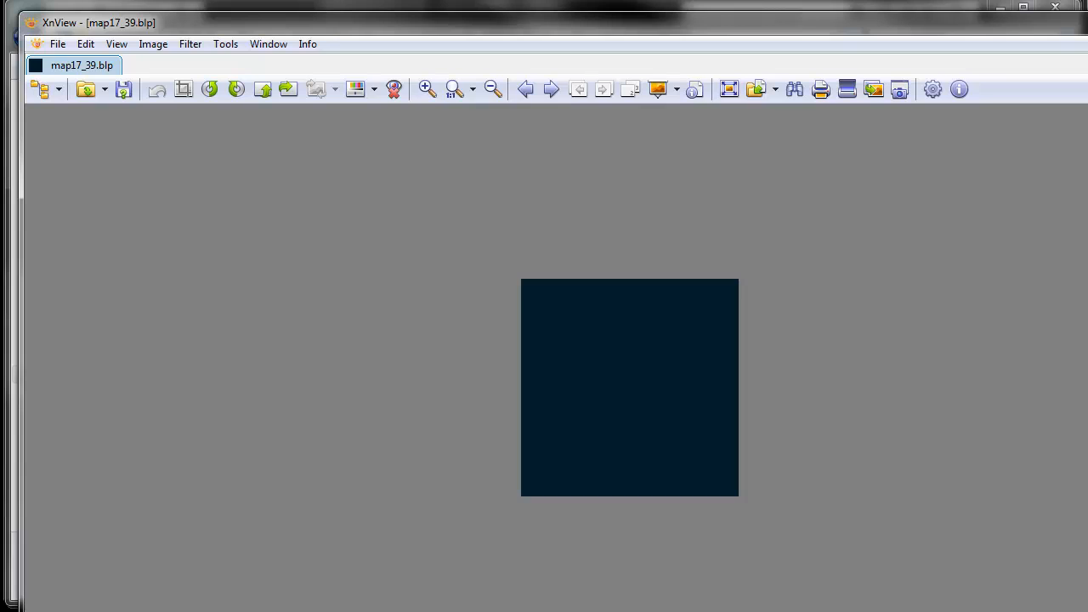
mouse_move(1087, 611)
left_mouse_down()
mouse_move(1050, 597)
mouse_move(1072, 600)
left_mouse_up()
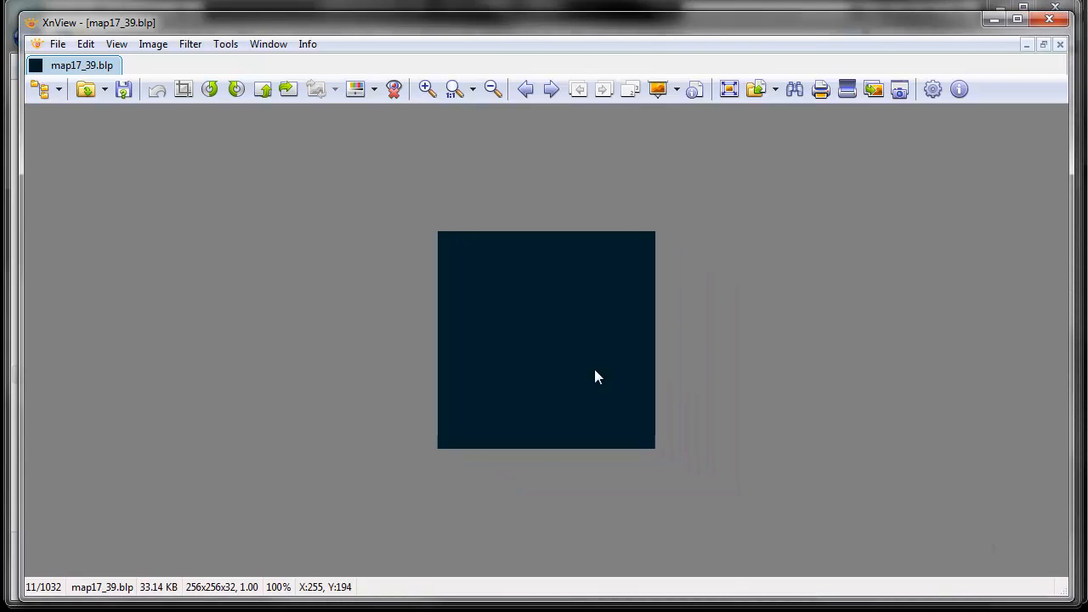
Open the XnView browser on the Azeroth minimaps, narrowing the folder tree and shrinking the preview to enlarge the thumbnail area.
left_click(41, 89)
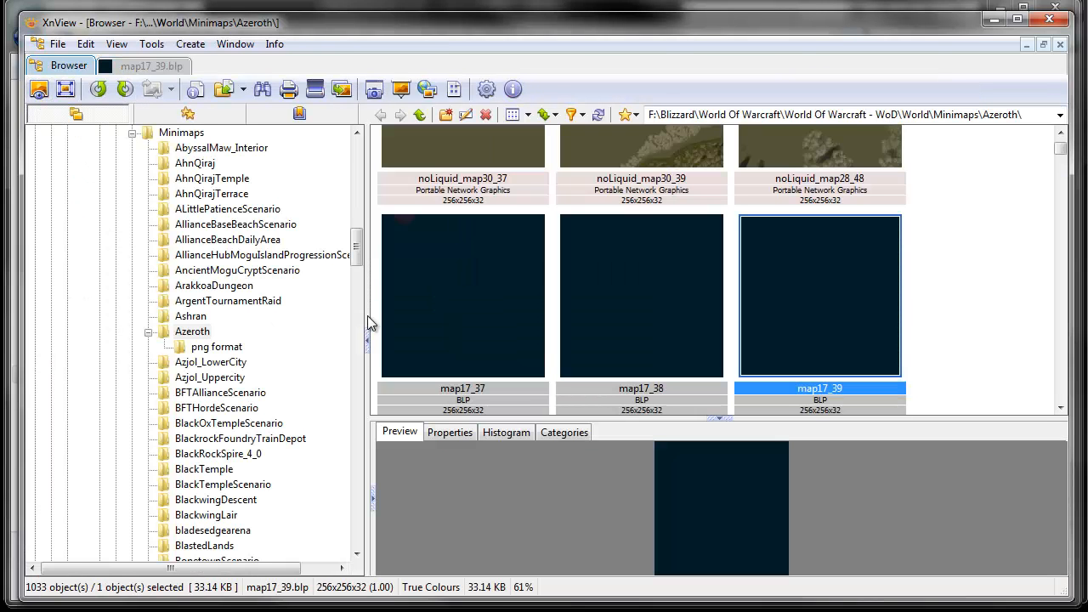
left_click_drag(367, 315, 250, 312)
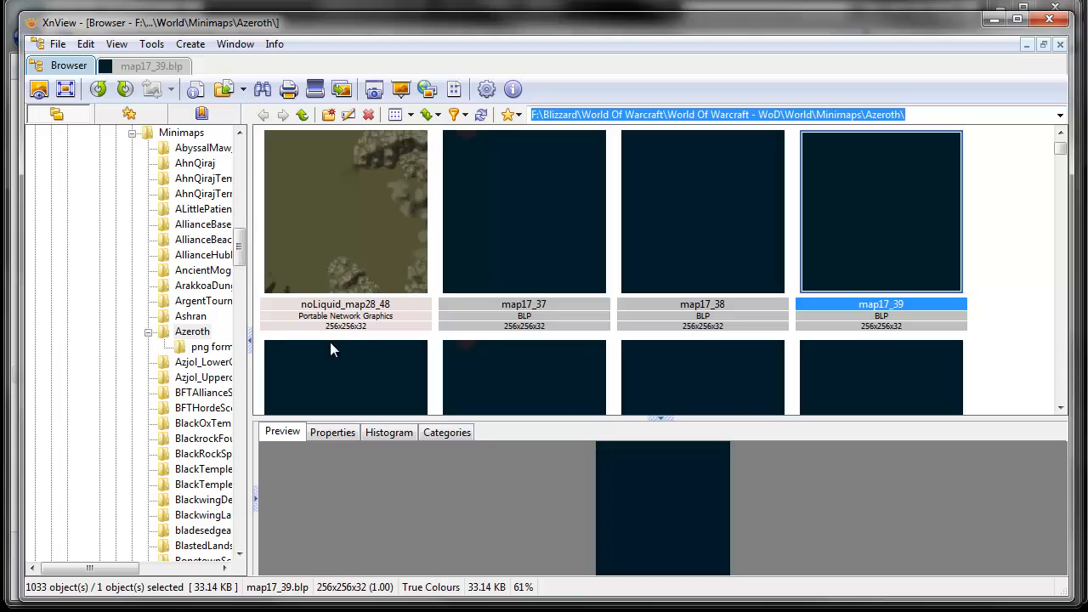
left_click_drag(624, 419, 633, 491)
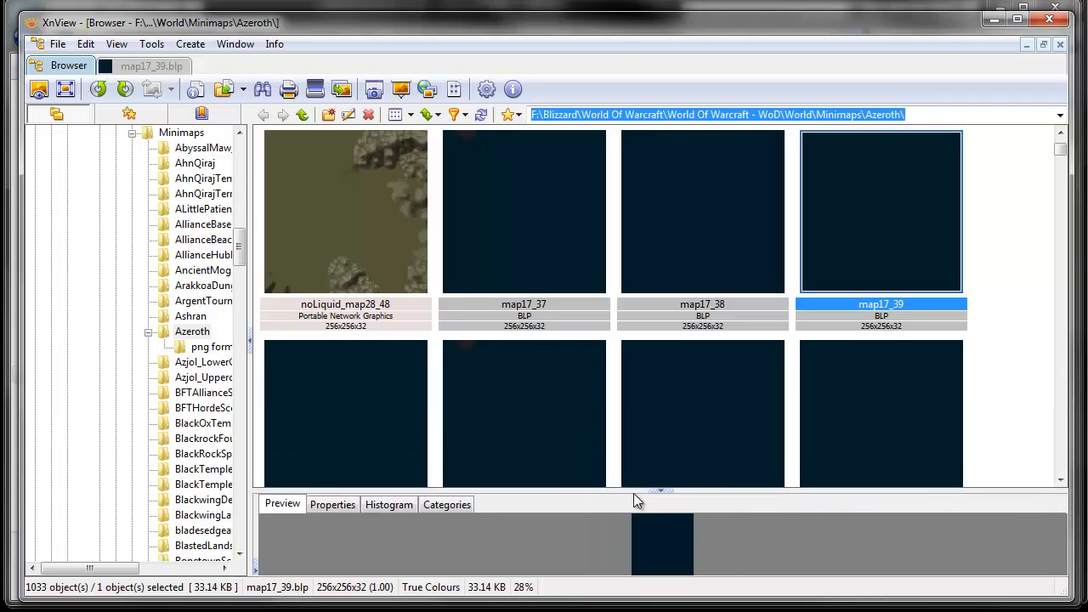
Look through the Azeroth BLP minimap thumbnails in the XnView browser from map17 up to map40, and close the viewer.
left_click(974, 246)
scroll(991, 224, "down", 3)
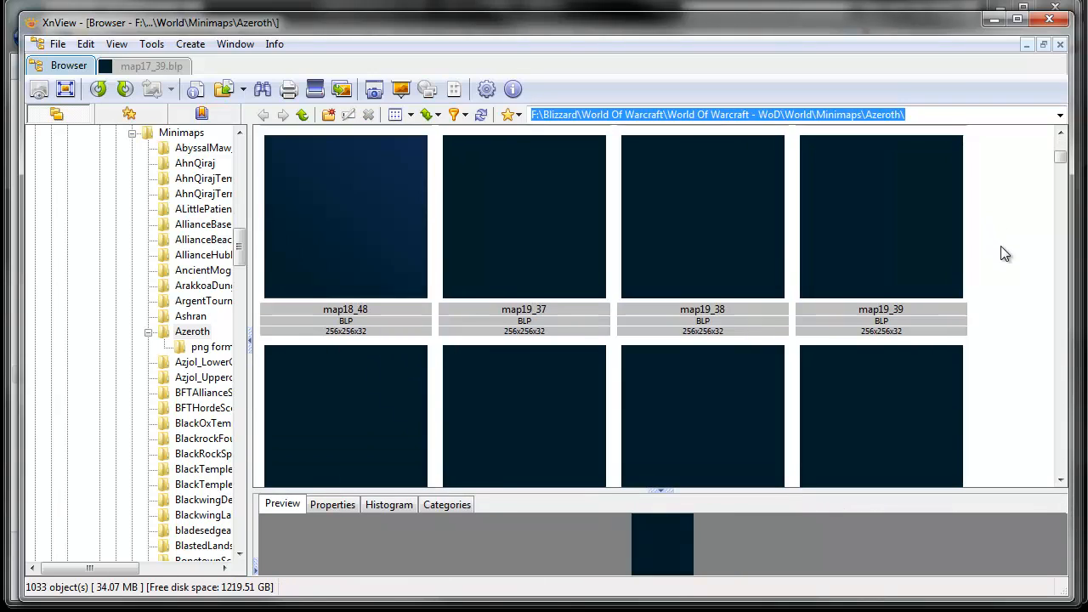
scroll(993, 223, "down", 10)
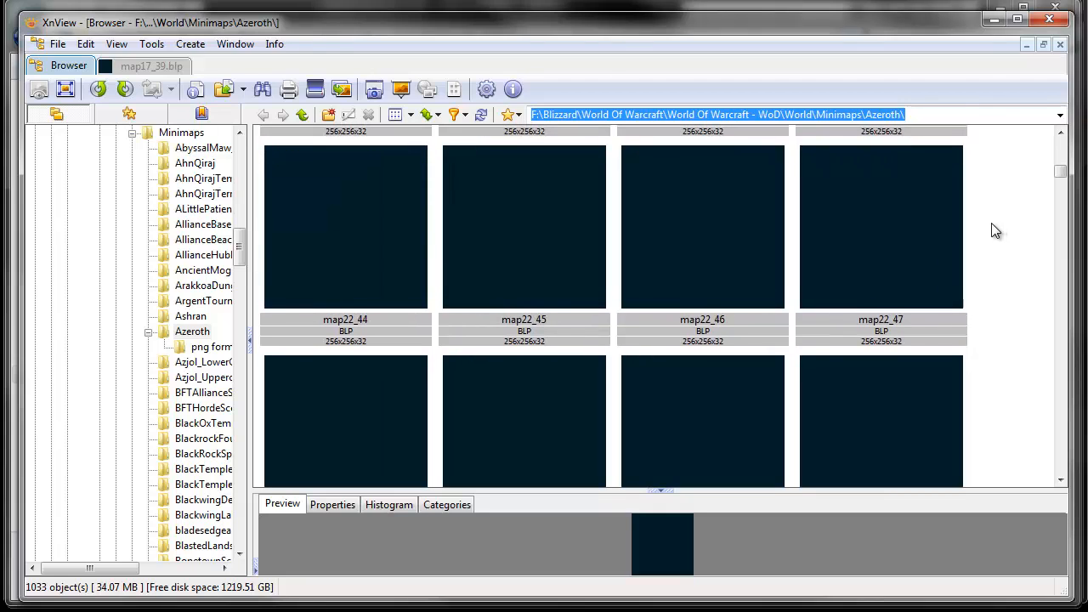
scroll(994, 238, "down", 3)
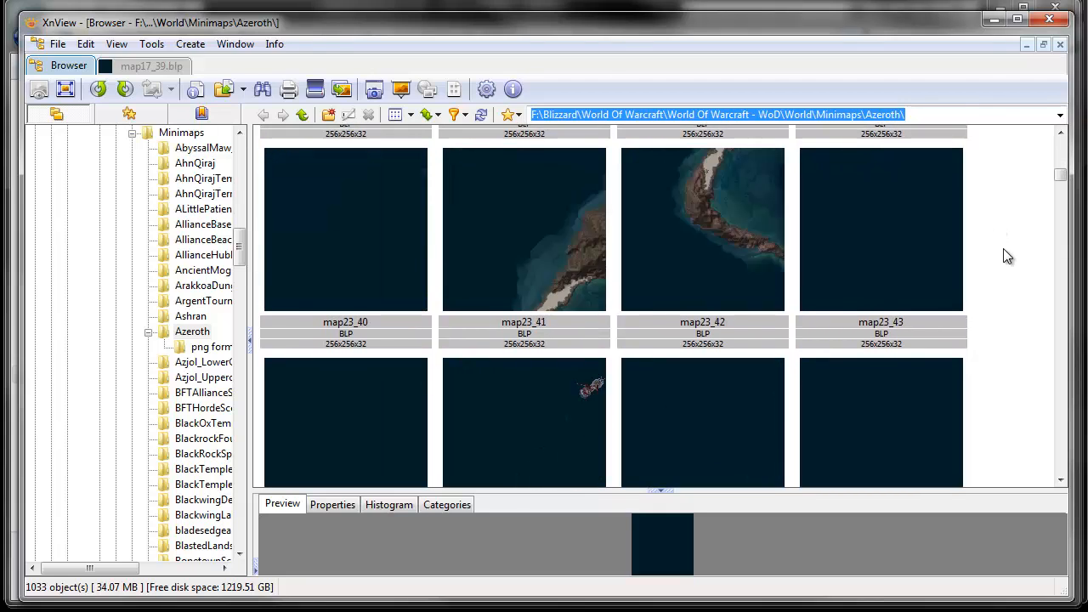
scroll(990, 280, "down", 15)
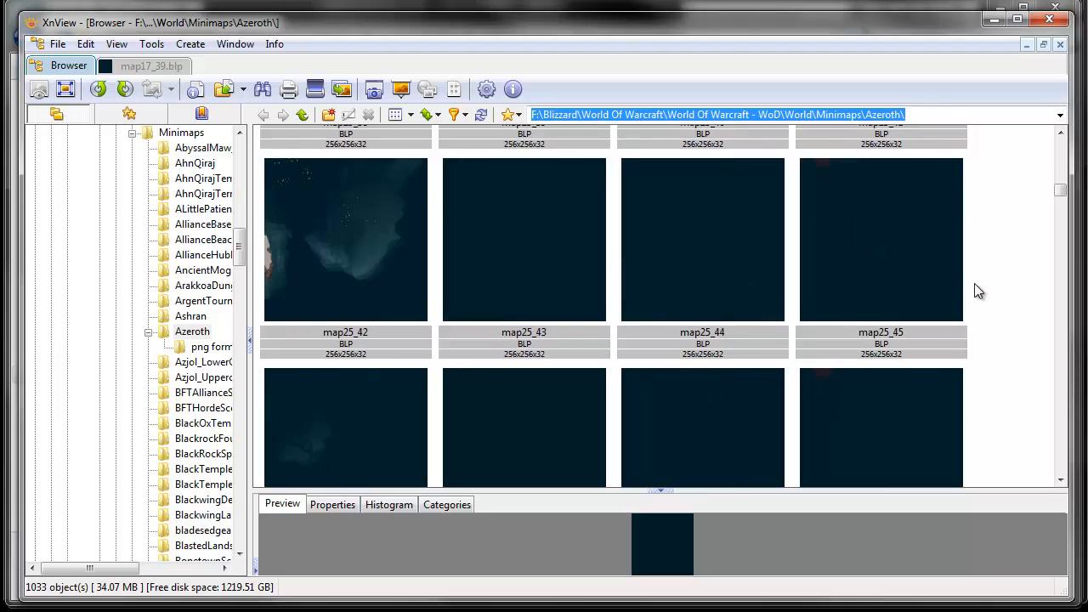
scroll(984, 293, "down", 15)
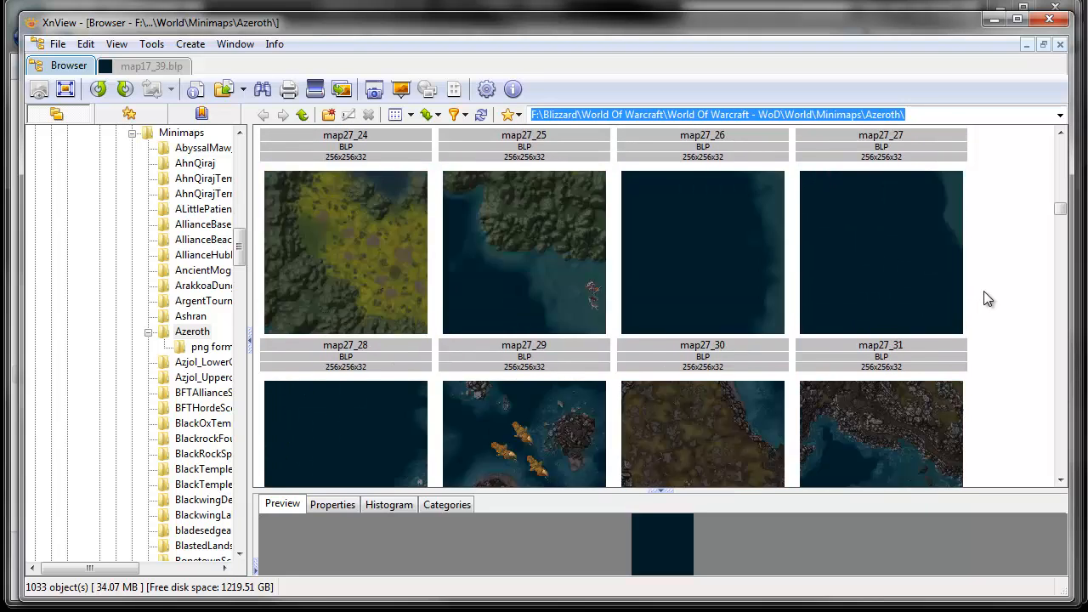
scroll(983, 292, "down", 15)
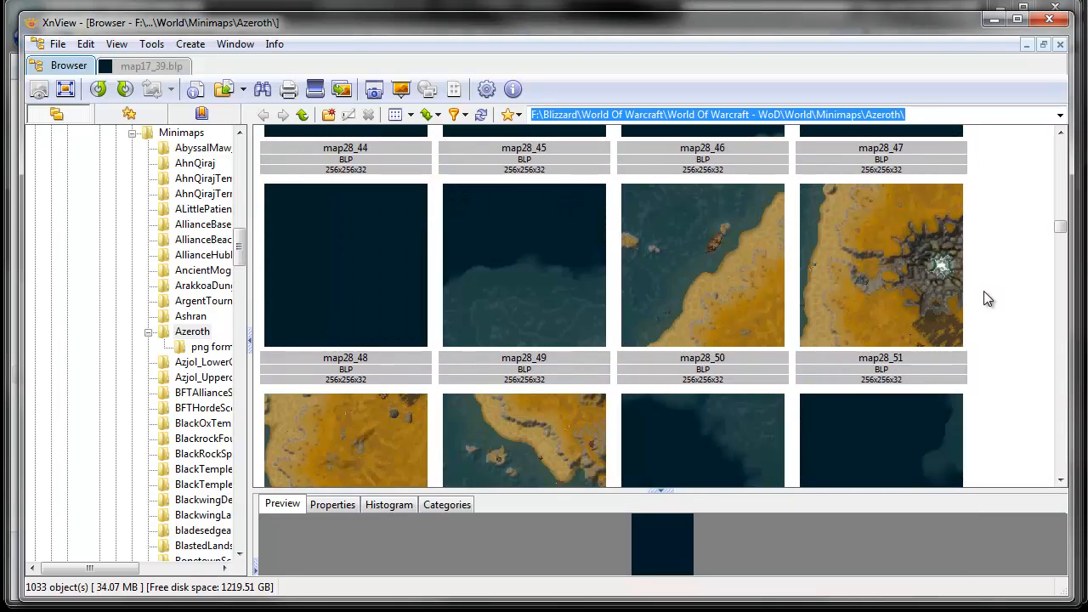
scroll(983, 291, "down", 10)
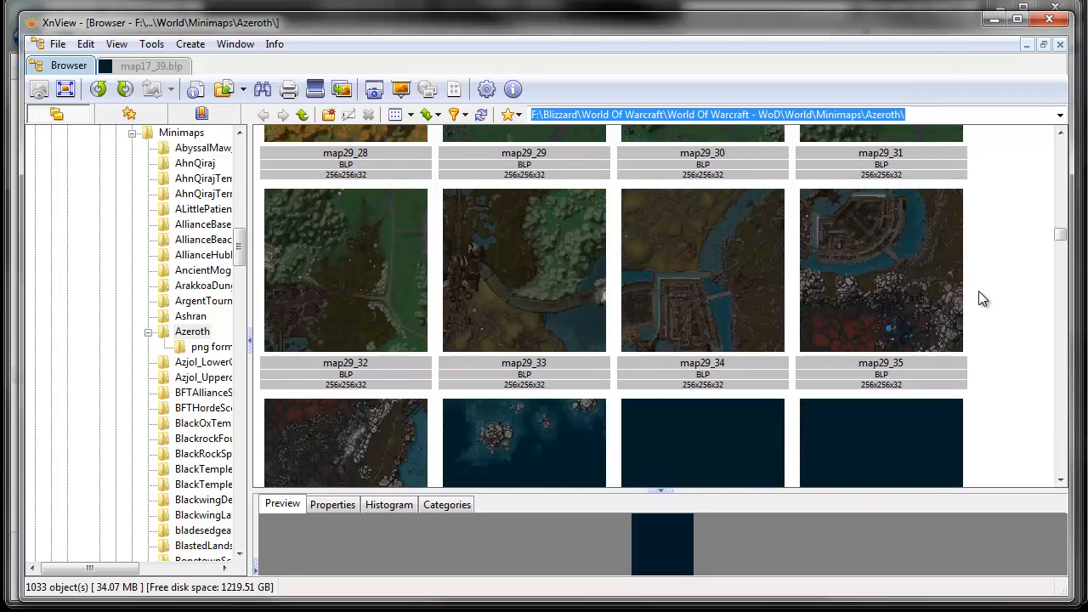
scroll(978, 290, "down", 10)
scroll(978, 291, "down", 20)
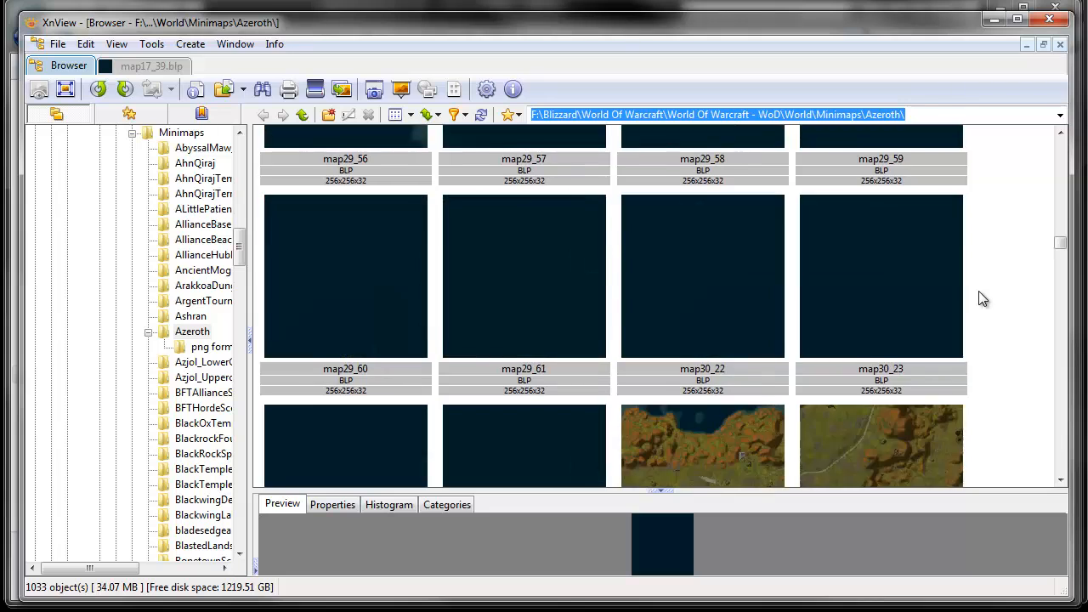
scroll(978, 297, "down", 3)
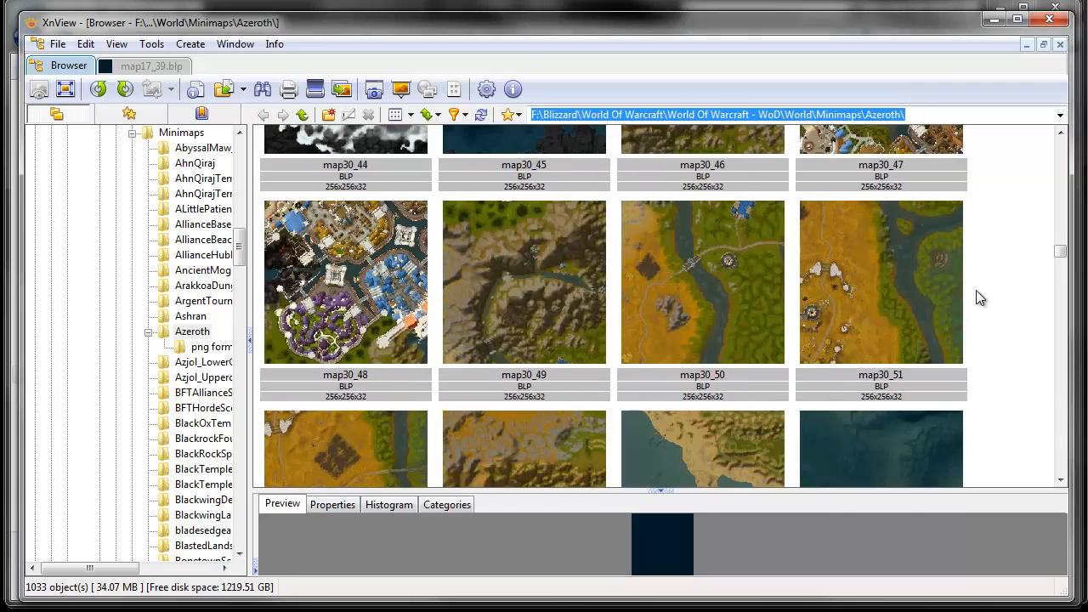
scroll(978, 297, "down", 20)
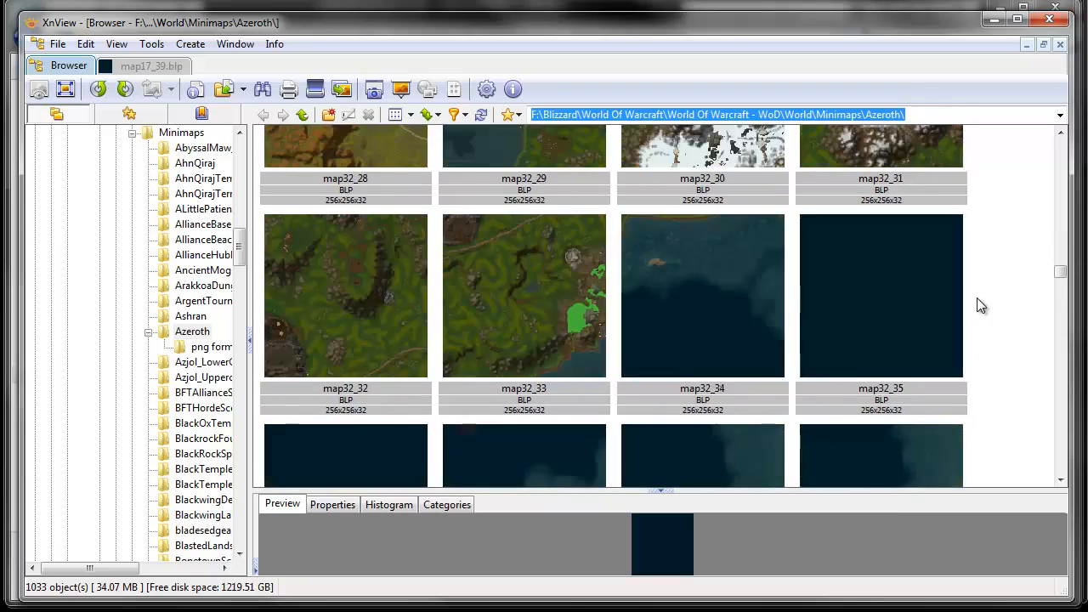
scroll(978, 306, "down", 20)
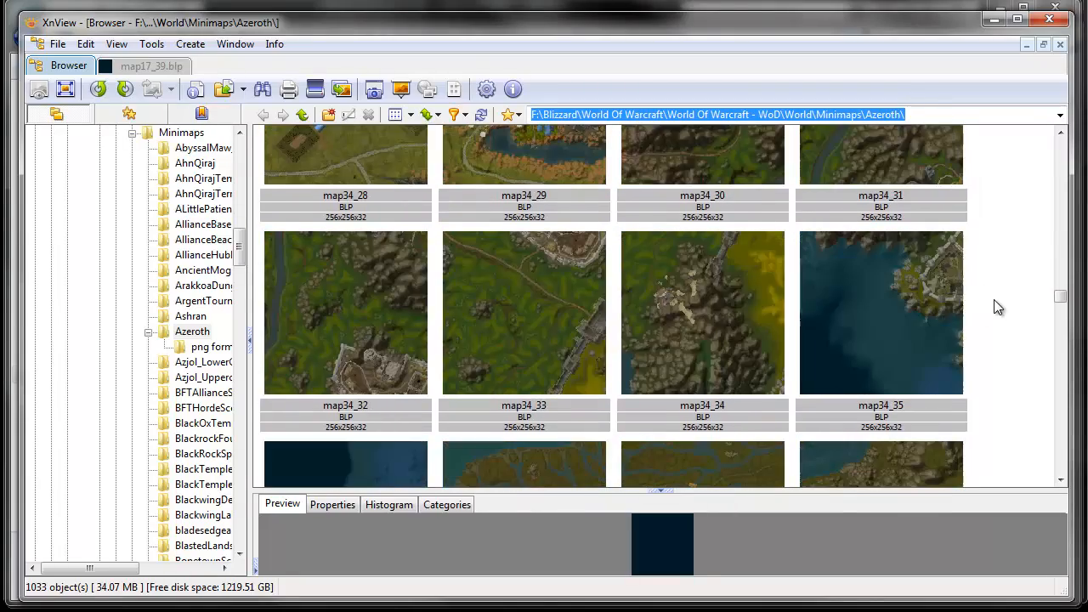
scroll(997, 308, "down", 2)
scroll(992, 297, "down", 12)
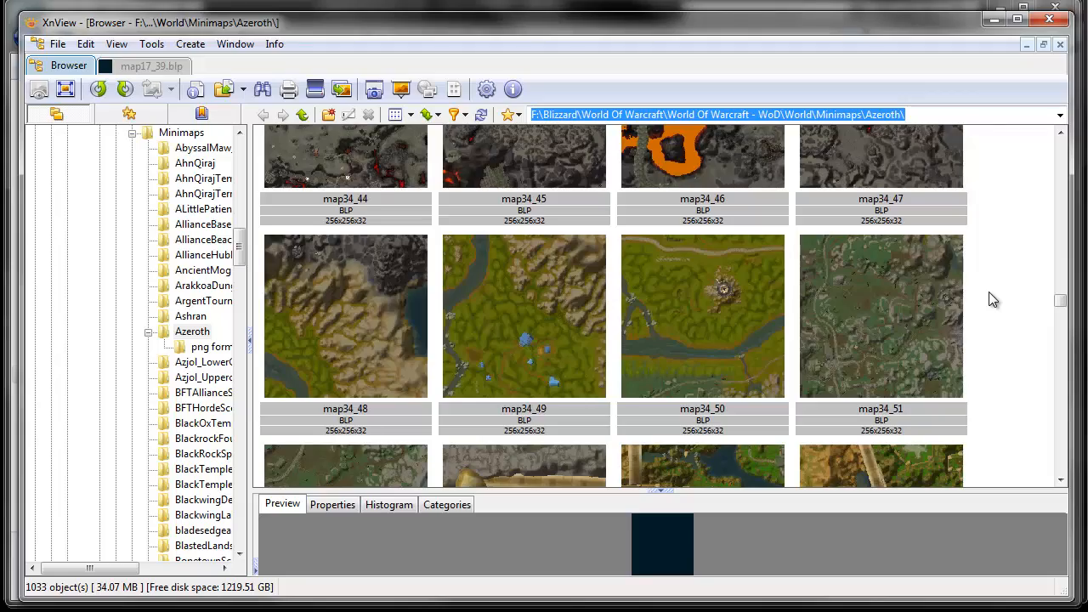
scroll(992, 293, "down", 14)
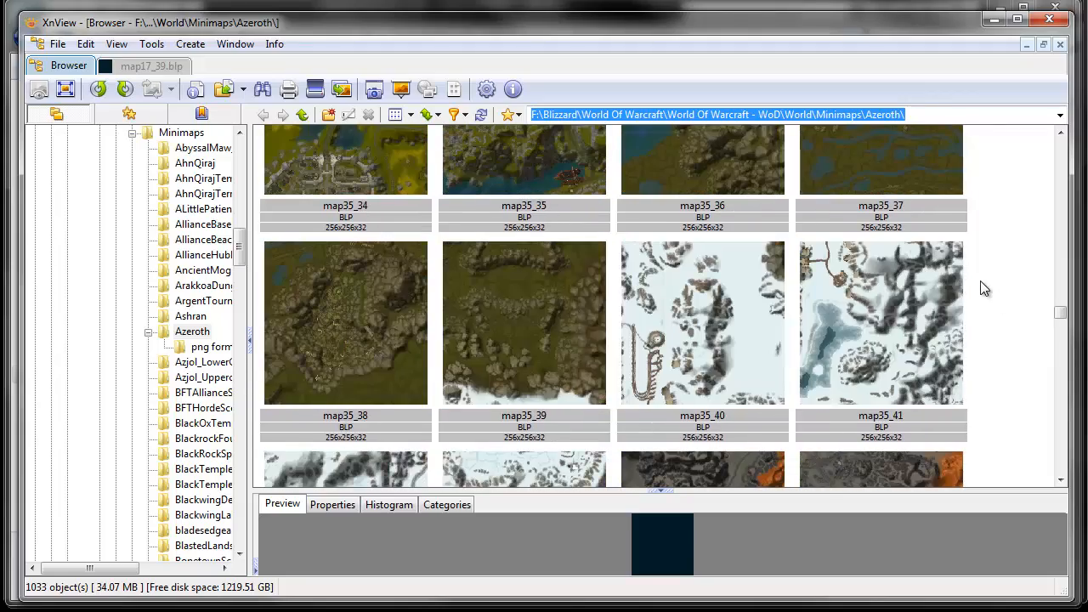
scroll(986, 289, "down", 14)
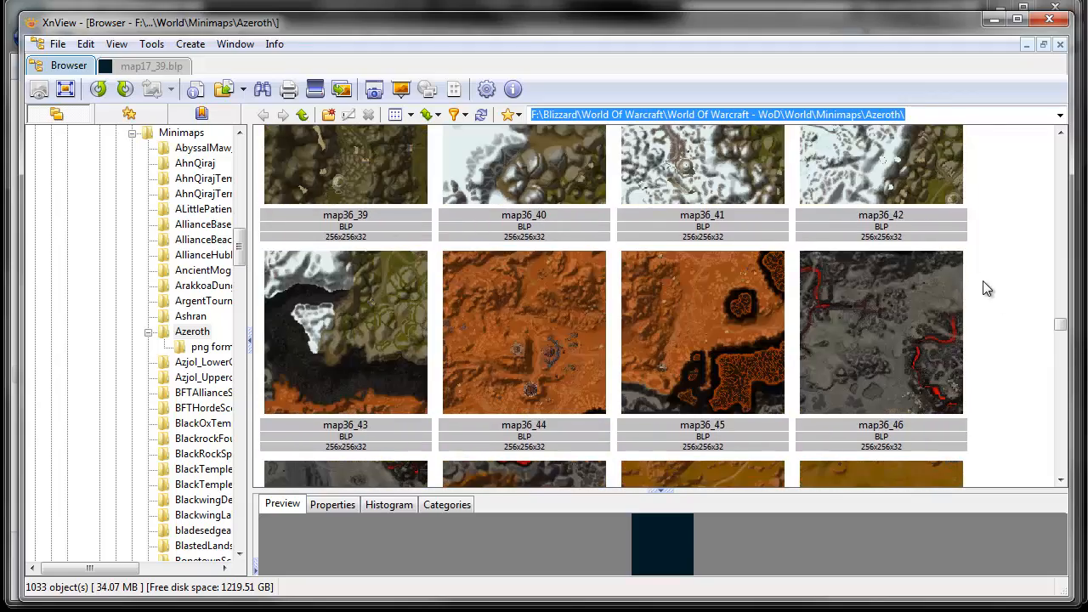
scroll(982, 284, "down", 14)
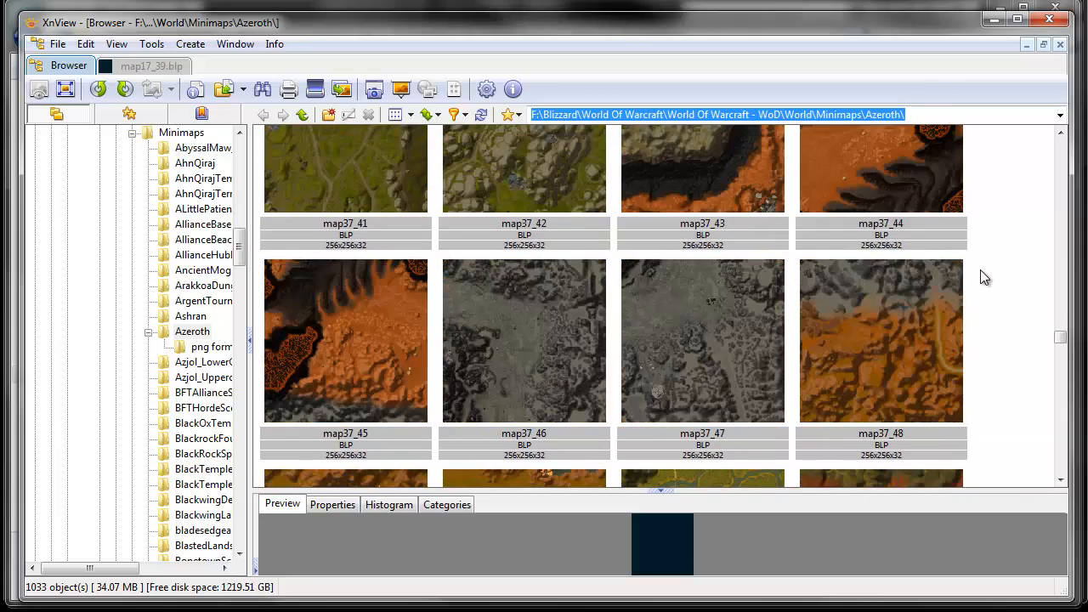
scroll(979, 270, "down", 10)
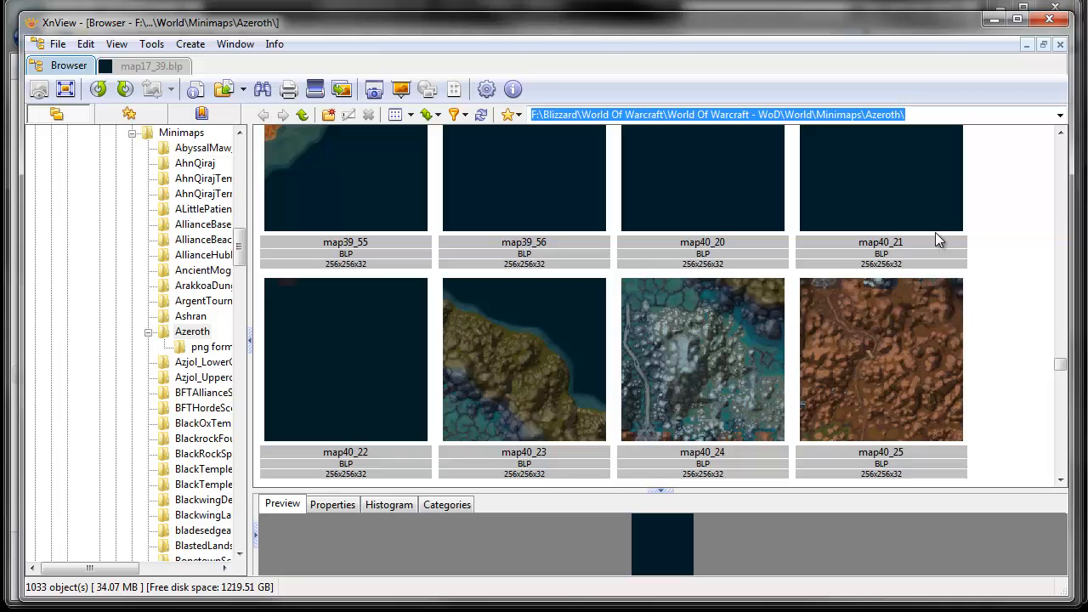
left_click(1048, 19)
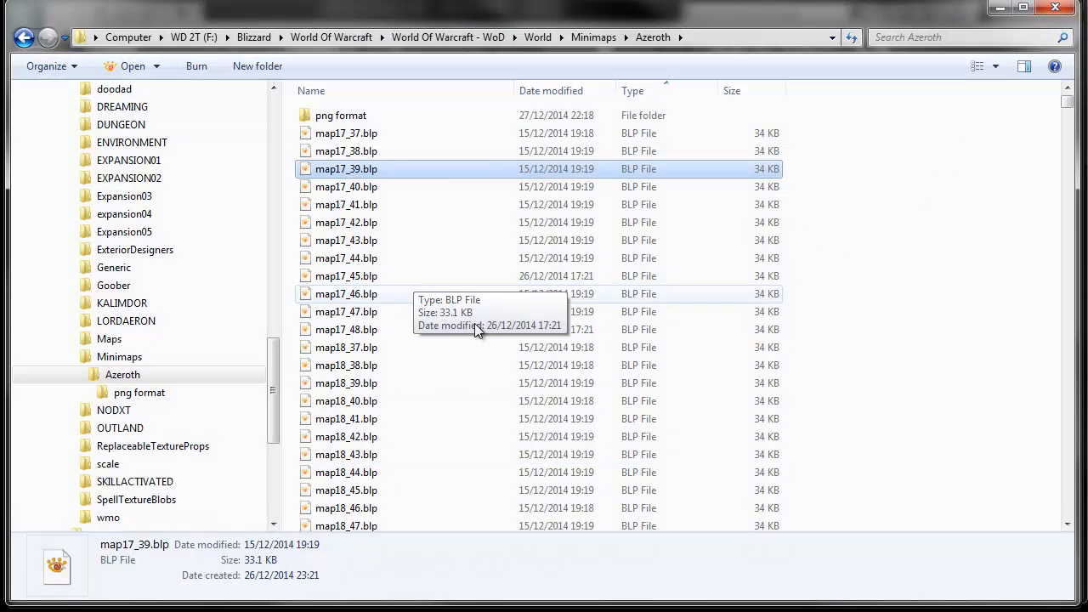
Open the png format folder inside Minimaps\Azeroth and look through the thumbnails of the converted PNG minimap tiles.
double_click(337, 117)
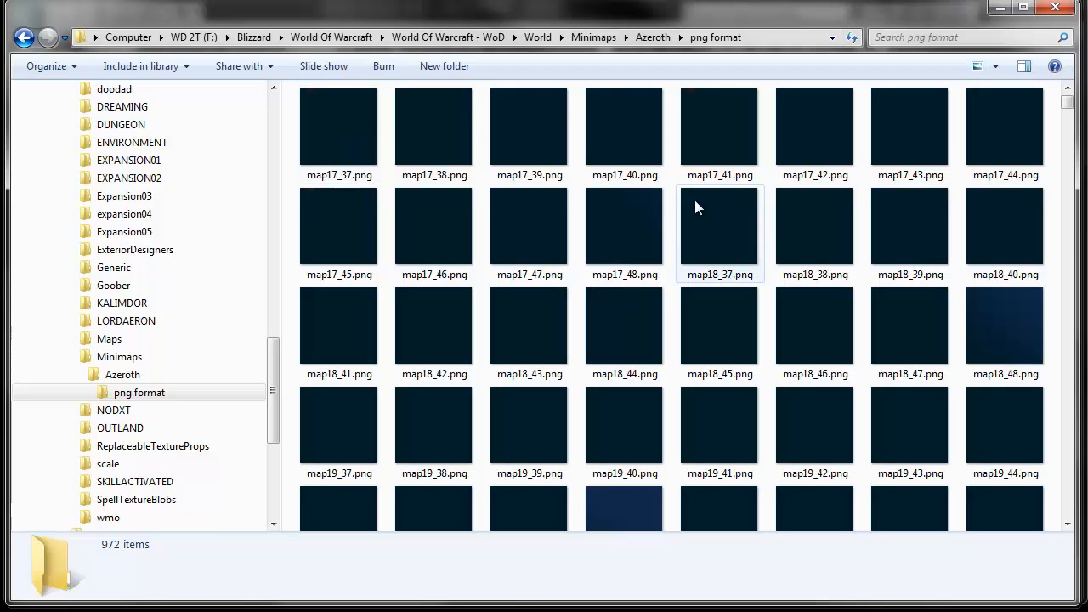
left_click(694, 204)
scroll(694, 200, "down", 10)
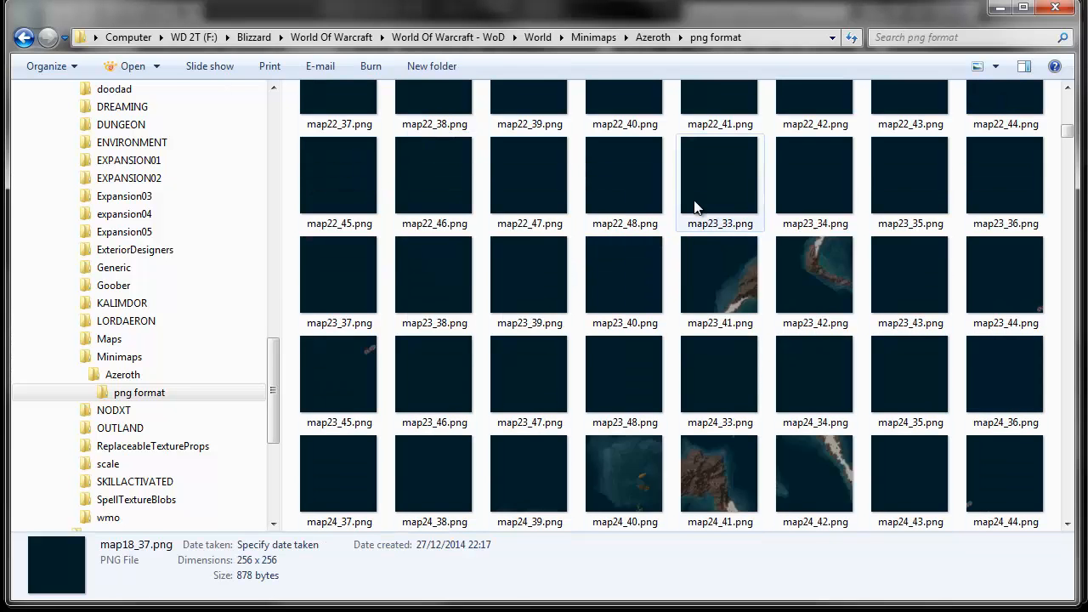
scroll(694, 204, "down", 15)
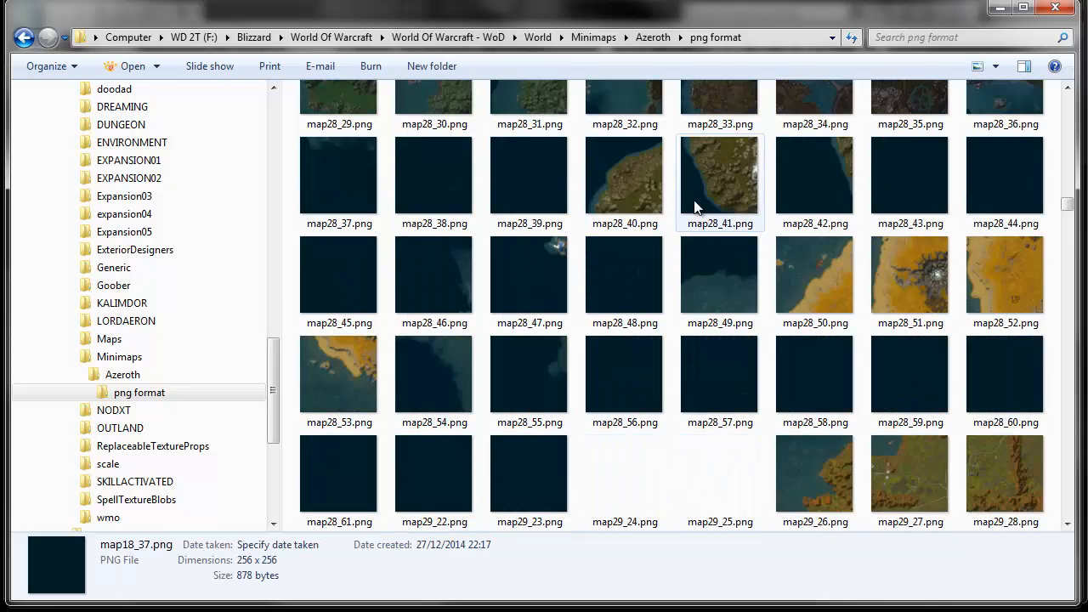
scroll(694, 204, "down", 15)
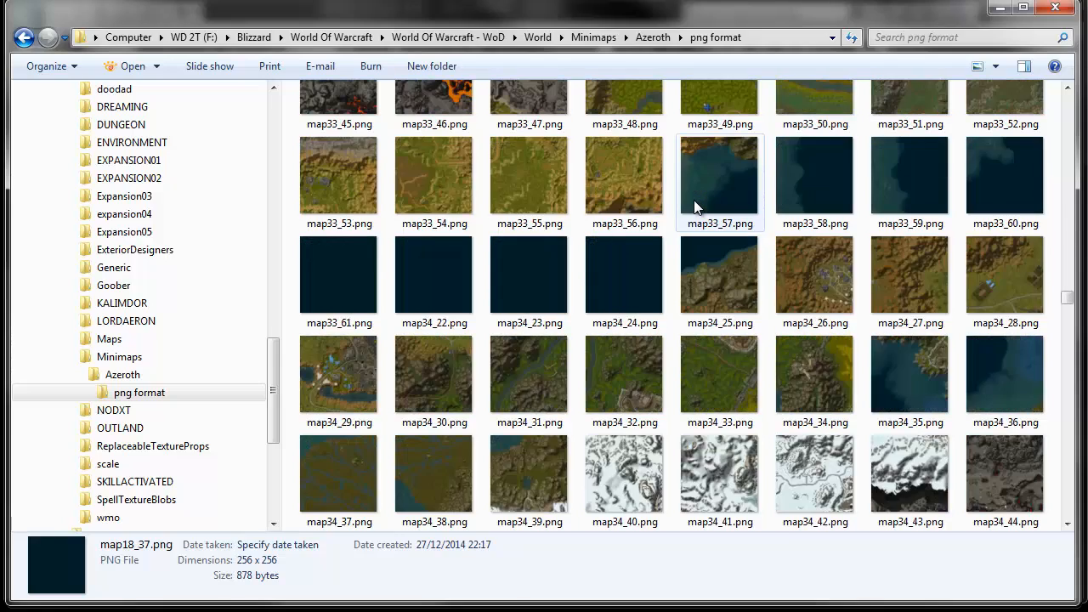
scroll(695, 206, "down", 6)
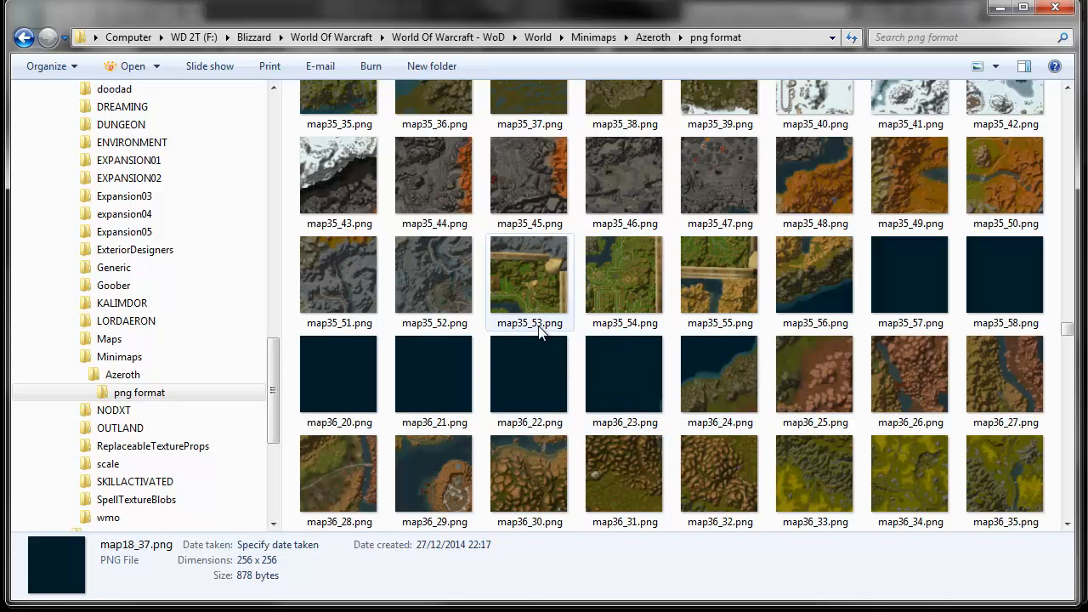
scroll(755, 271, "down", 10)
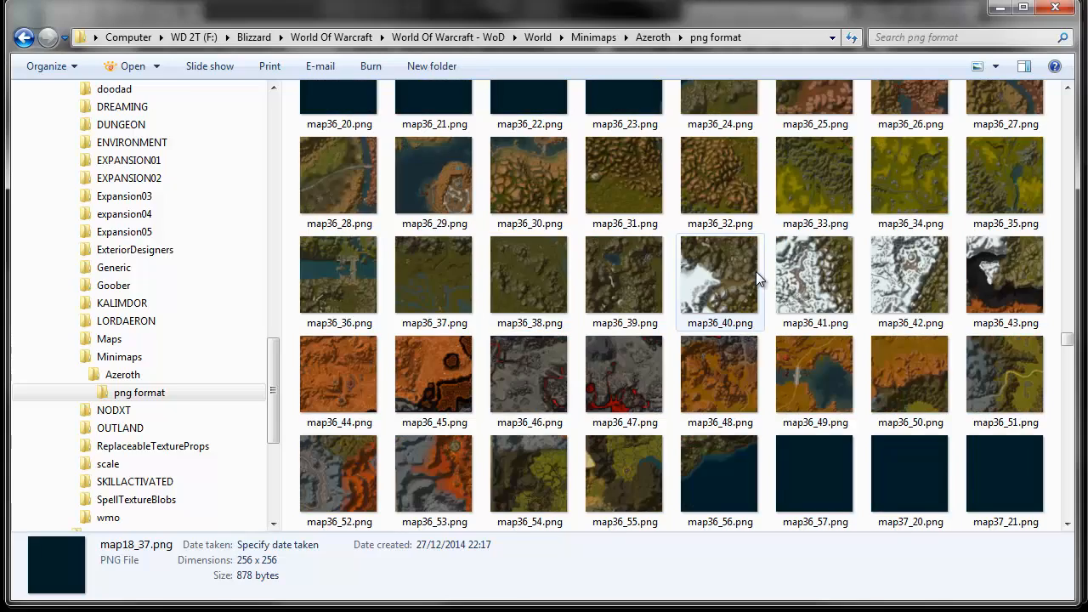
scroll(756, 276, "down", 10)
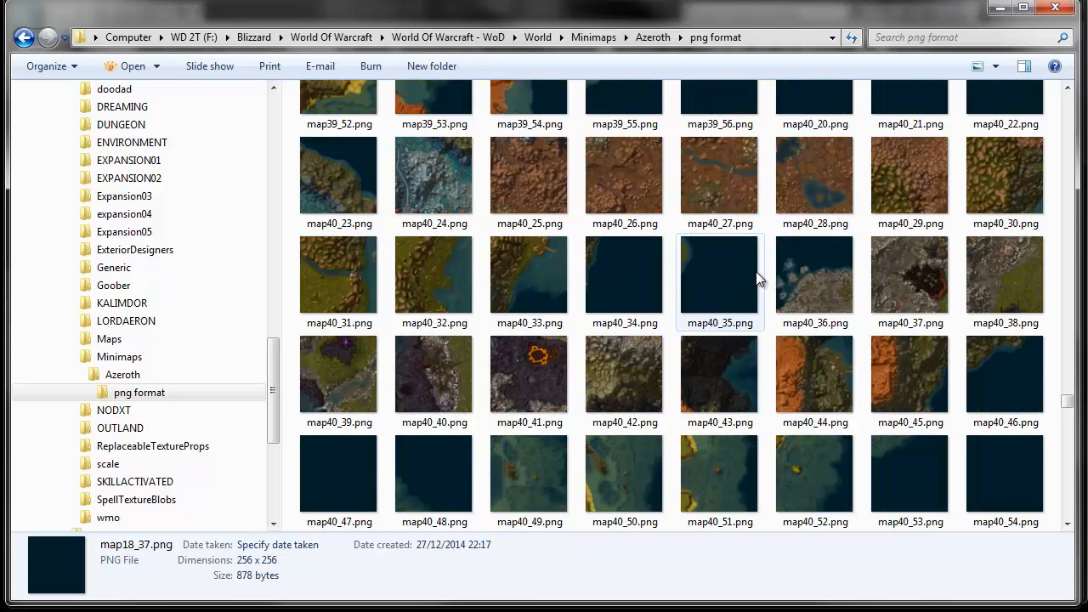
scroll(769, 306, "up", 5)
scroll(737, 341, "down", 5)
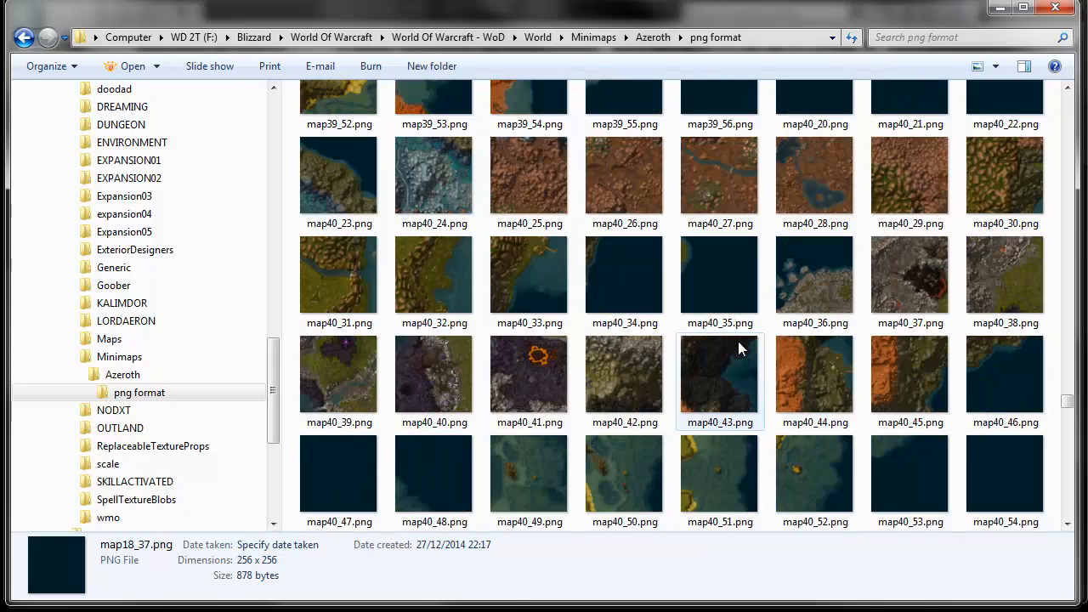
scroll(730, 340, "down", 10)
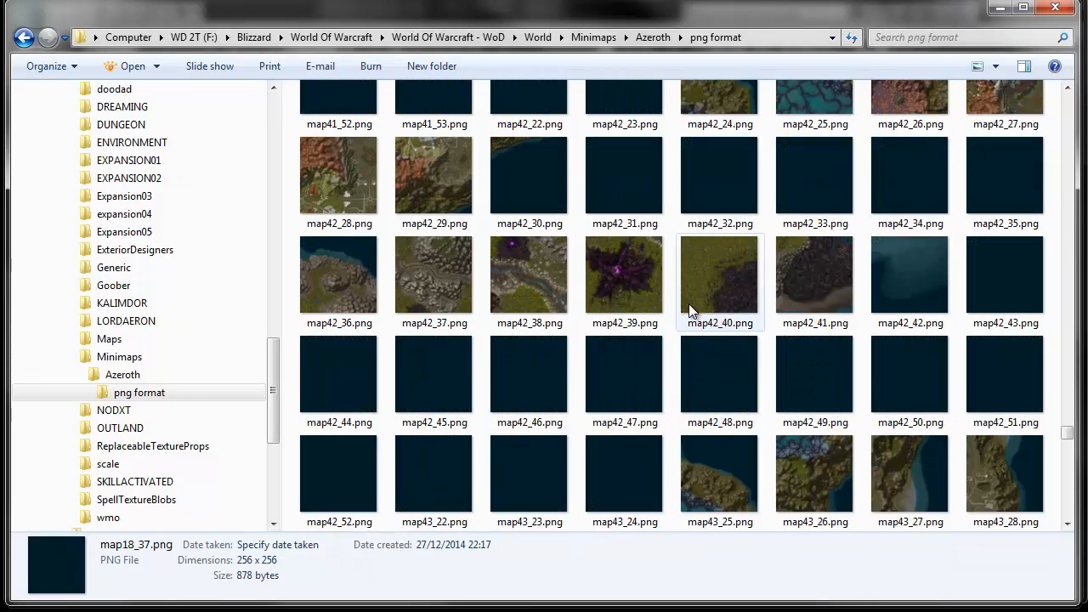
scroll(671, 314, "up", 12)
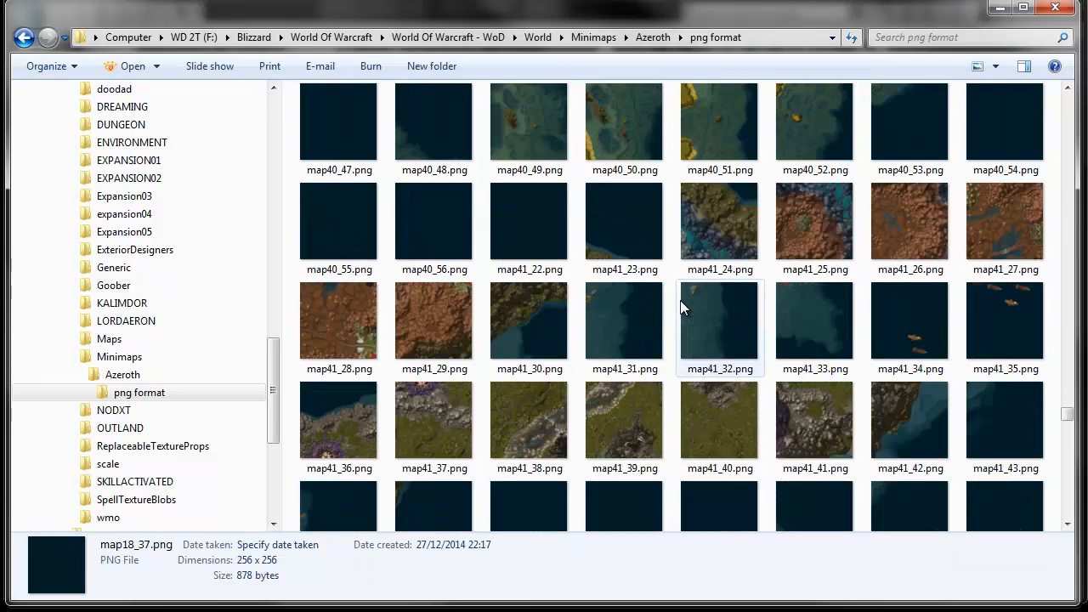
scroll(677, 292, "up", 3)
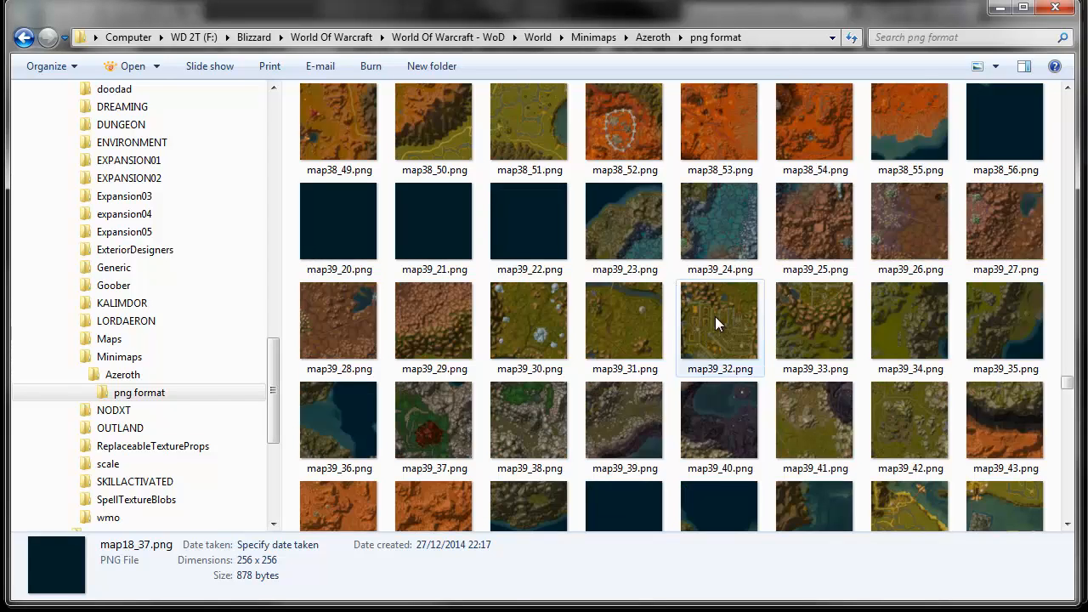
scroll(715, 317, "up", 3)
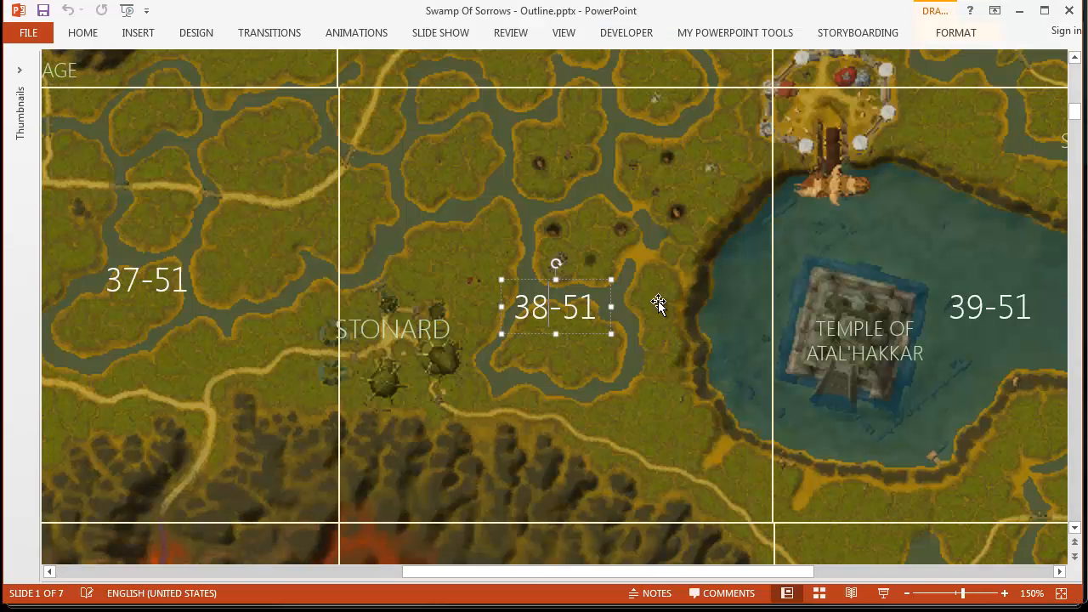
Select the 38-51 map tile on the Swamp Of Sorrows outline slide in PowerPoint and examine how the numbered minimap tiles fit together.
left_click(642, 235)
scroll(642, 235, "down", 8, "ctrl")
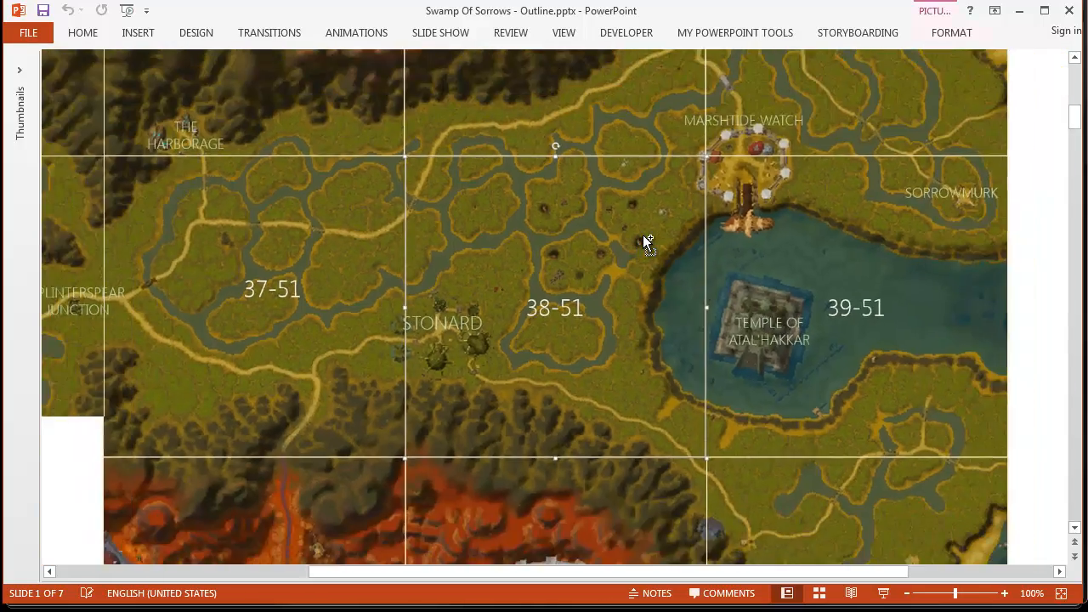
scroll(642, 238, "down", 3, "ctrl")
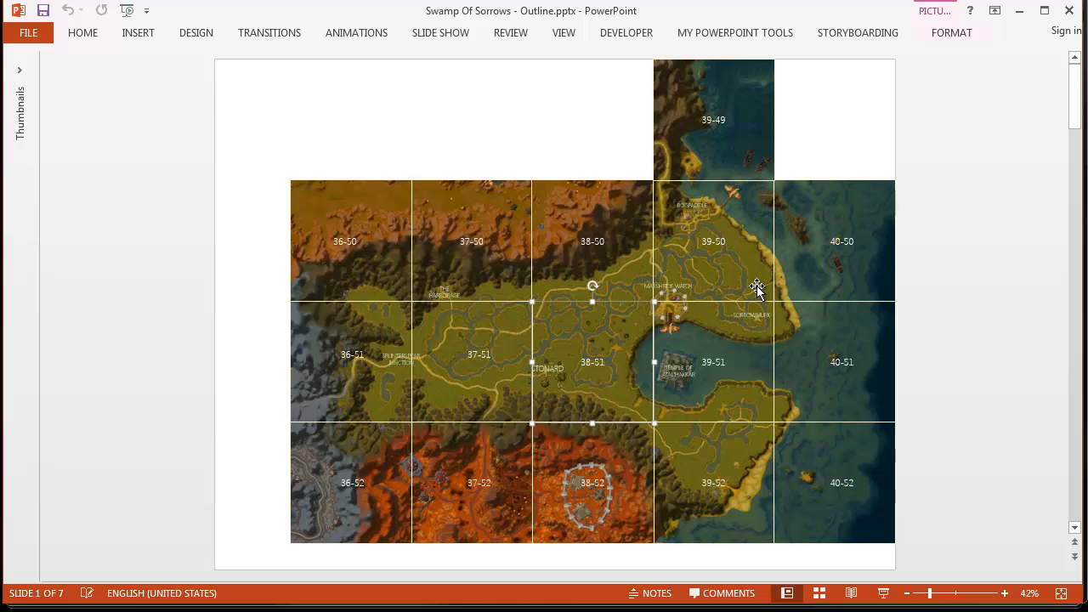
scroll(561, 435, "up", 1, "ctrl")
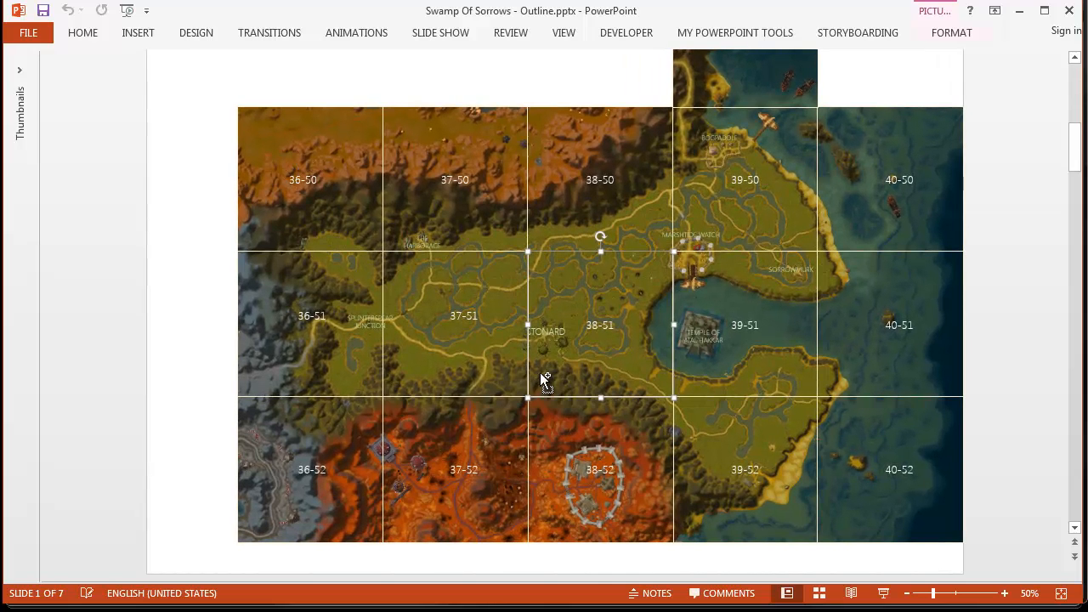
scroll(544, 380, "up", 1, "ctrl")
scroll(543, 380, "up", 1, "ctrl")
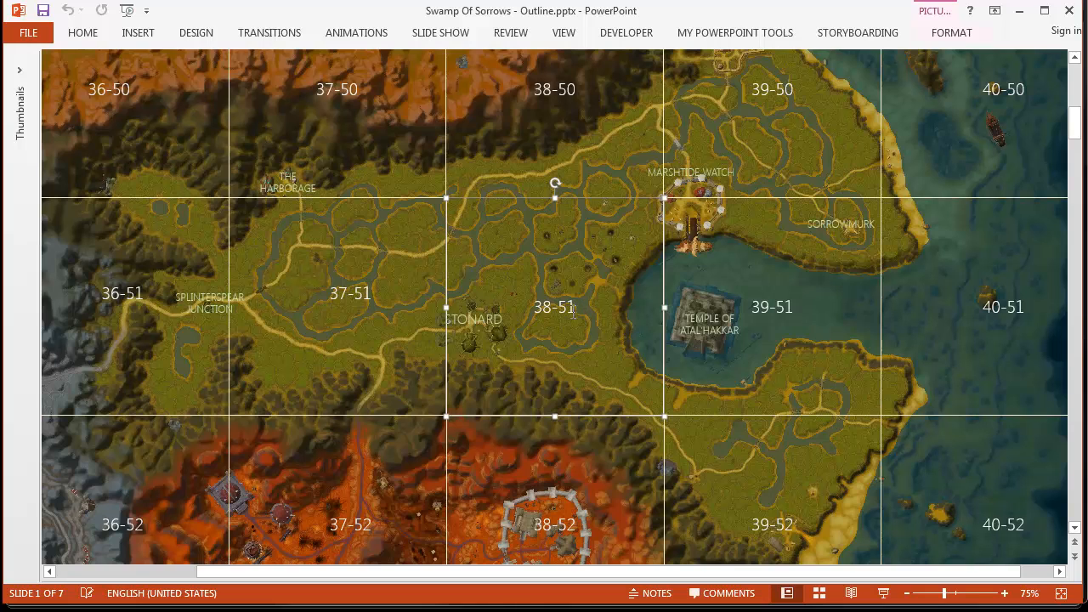
scroll(639, 333, "up", 1, "ctrl")
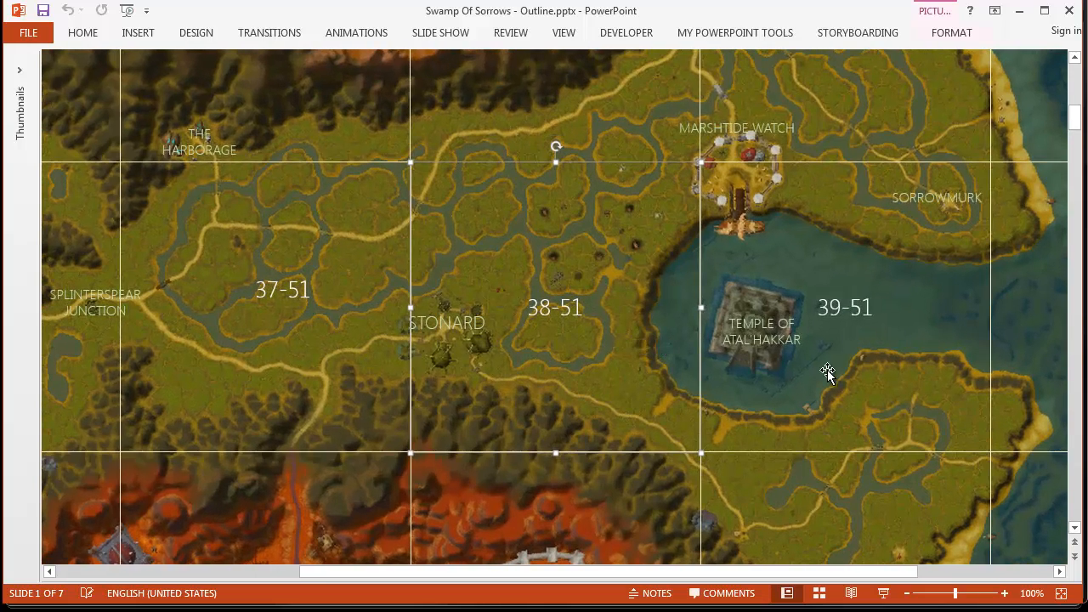
scroll(830, 371, "up", 1)
scroll(830, 371, "up", 2)
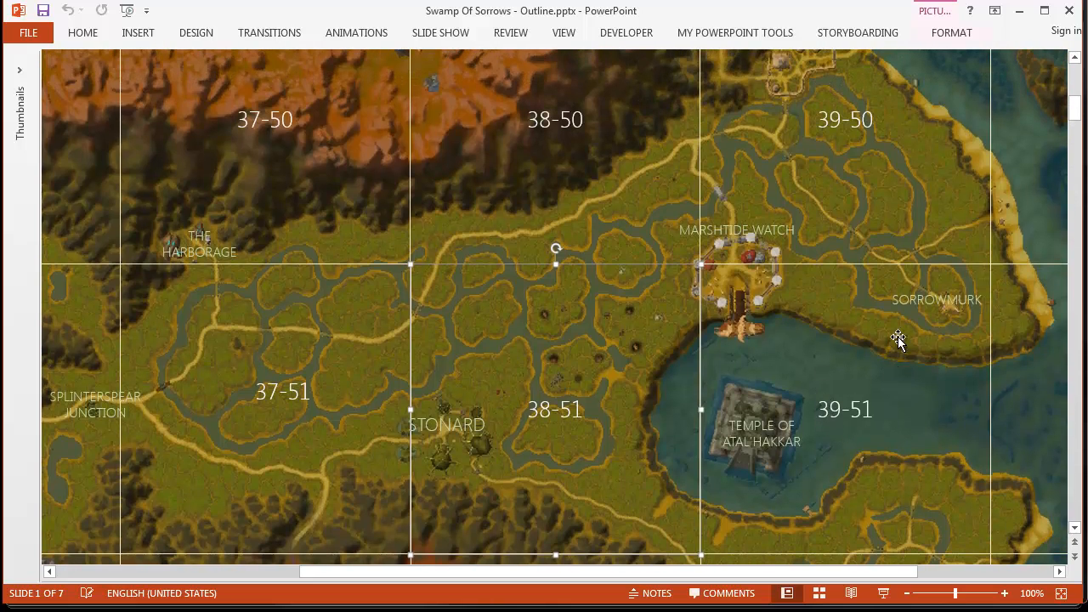
Examine the rest of the Swamp Of Sorrows outline map, from the Sorrowmurk label down to the 37-52, 38-52 and 39-52 tiles.
left_click(915, 302)
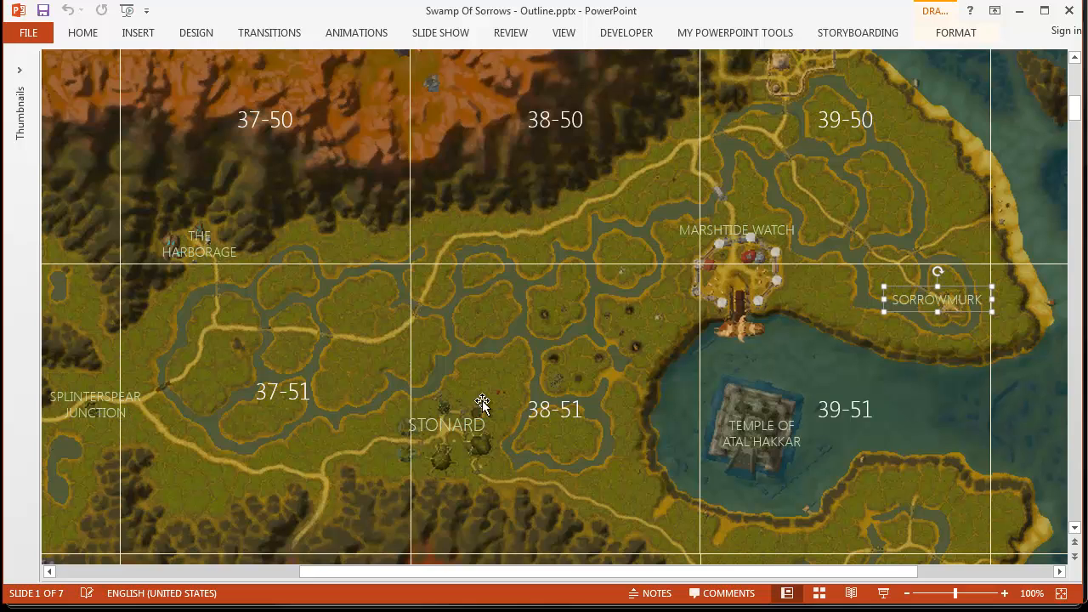
scroll(728, 328, "up", 3)
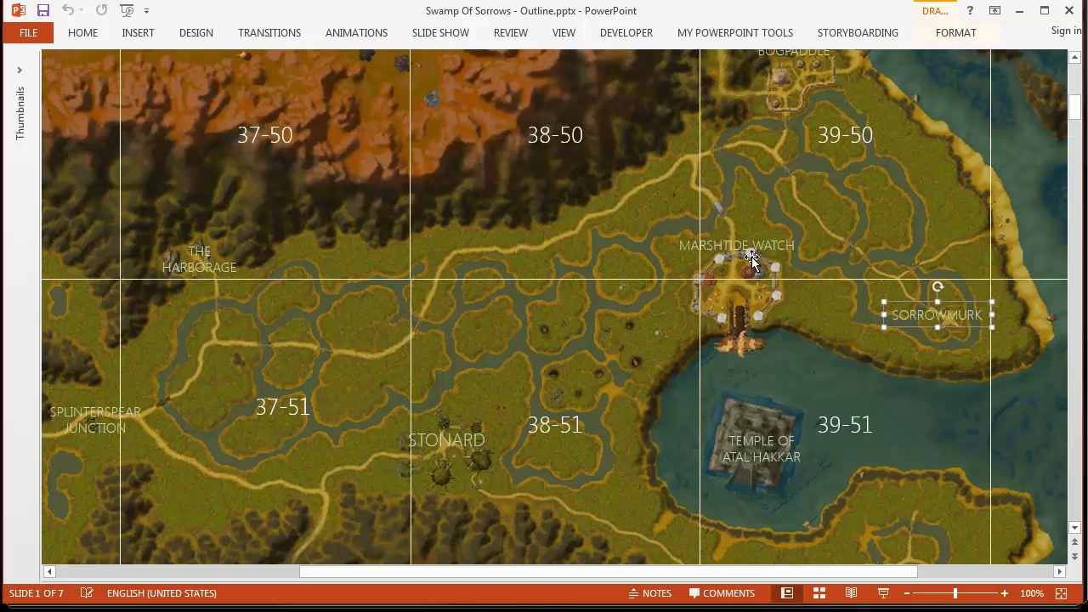
scroll(392, 311, "down", 8)
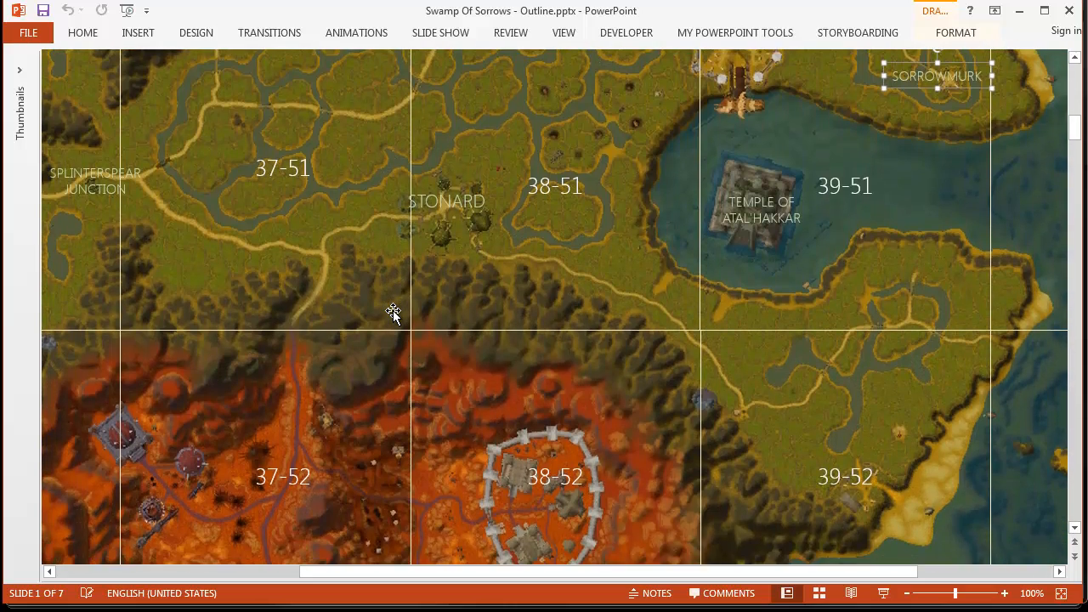
scroll(395, 308, "up", 2)
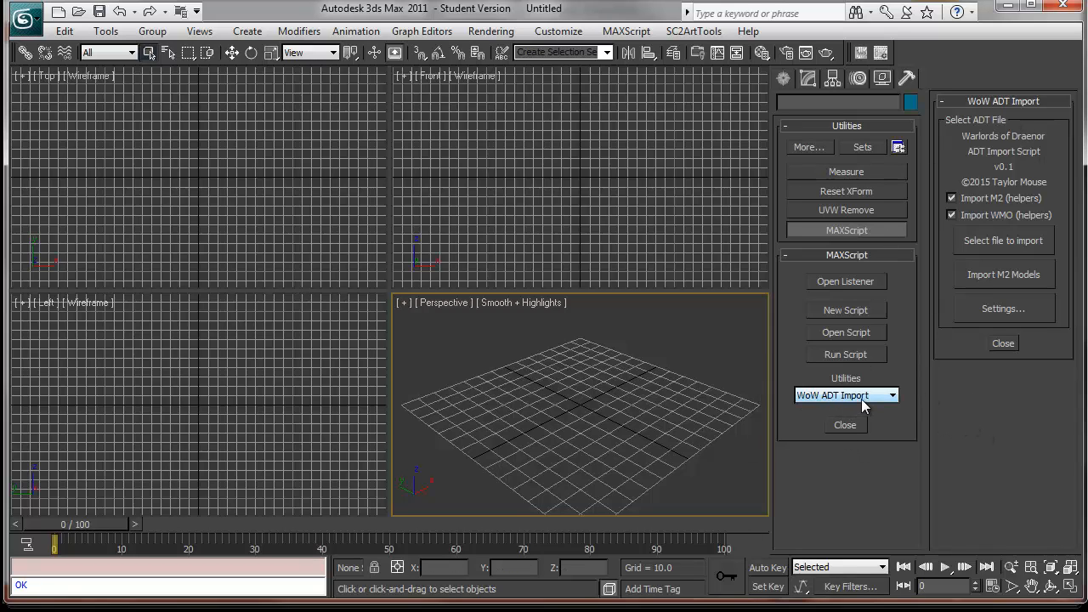
In 3ds Max, import Azeroth_38_51.adt from the Swamp Of Sorrows Adt folder with the WoW ADT Import script, checking the tile number against the outline map.
left_click(975, 245)
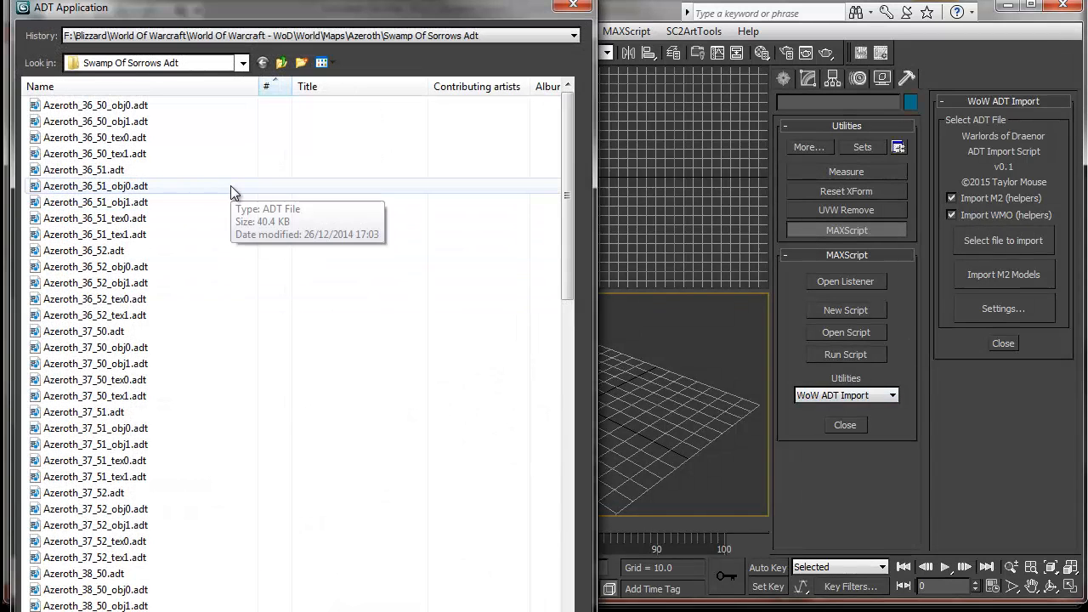
left_click(215, 289)
scroll(199, 442, "down", 3)
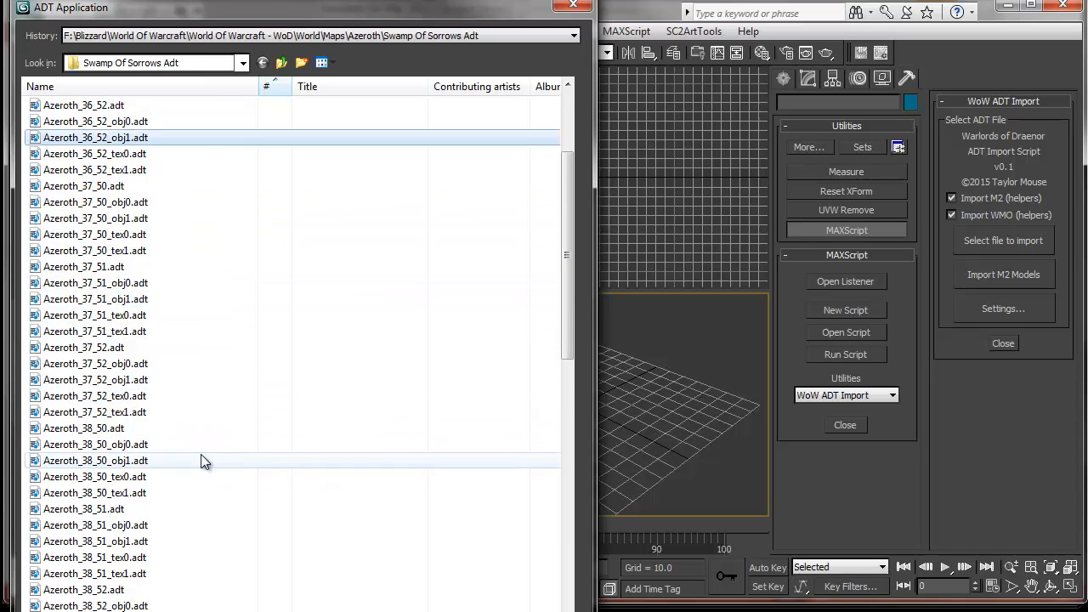
scroll(200, 460, "down", 5)
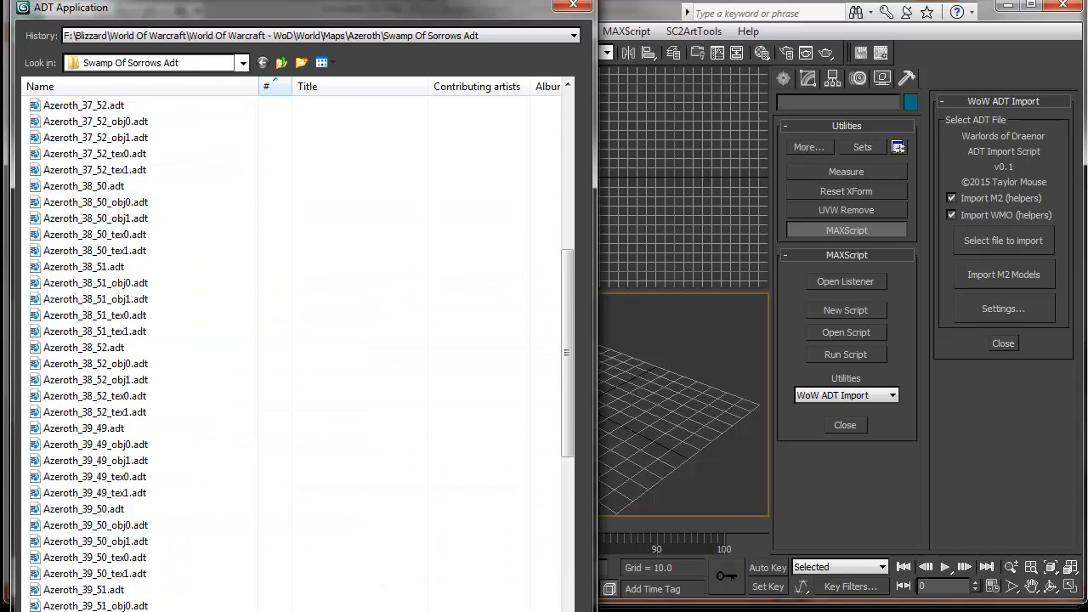
key("alt+Tab")
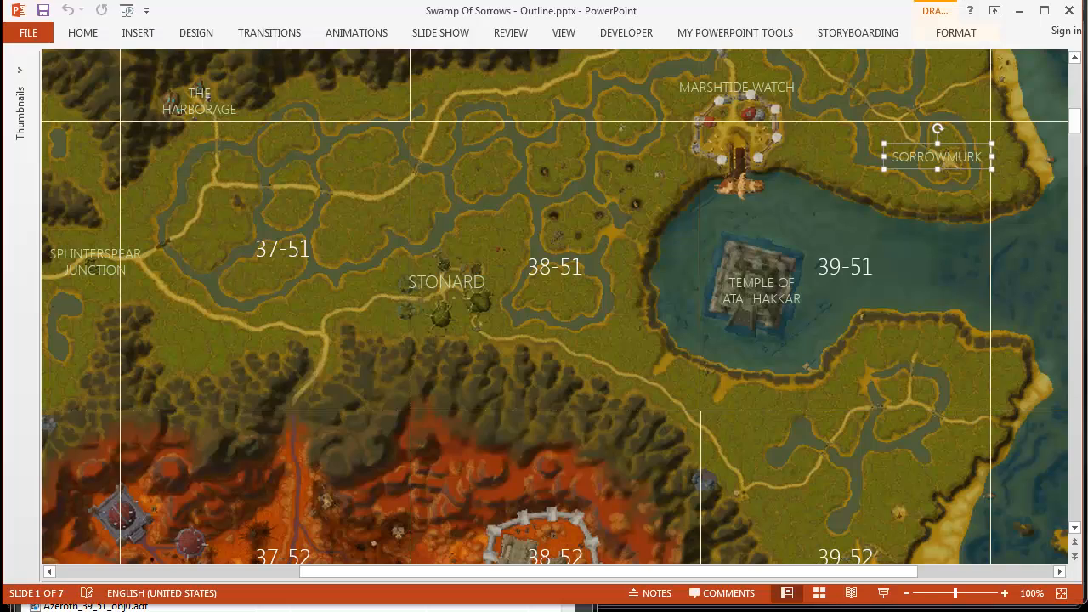
key("alt+Tab")
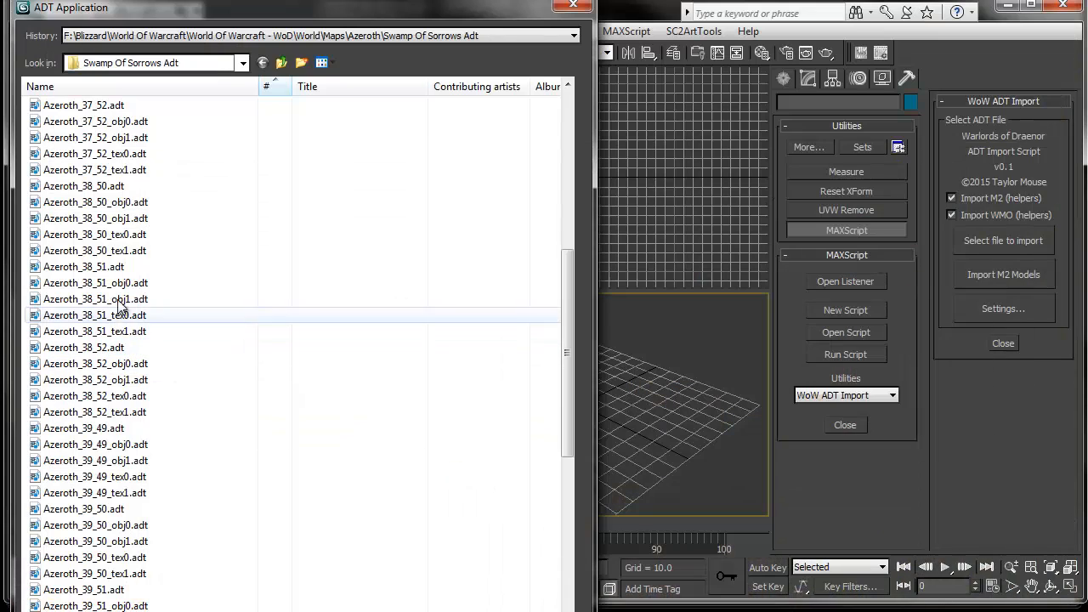
left_click(120, 269)
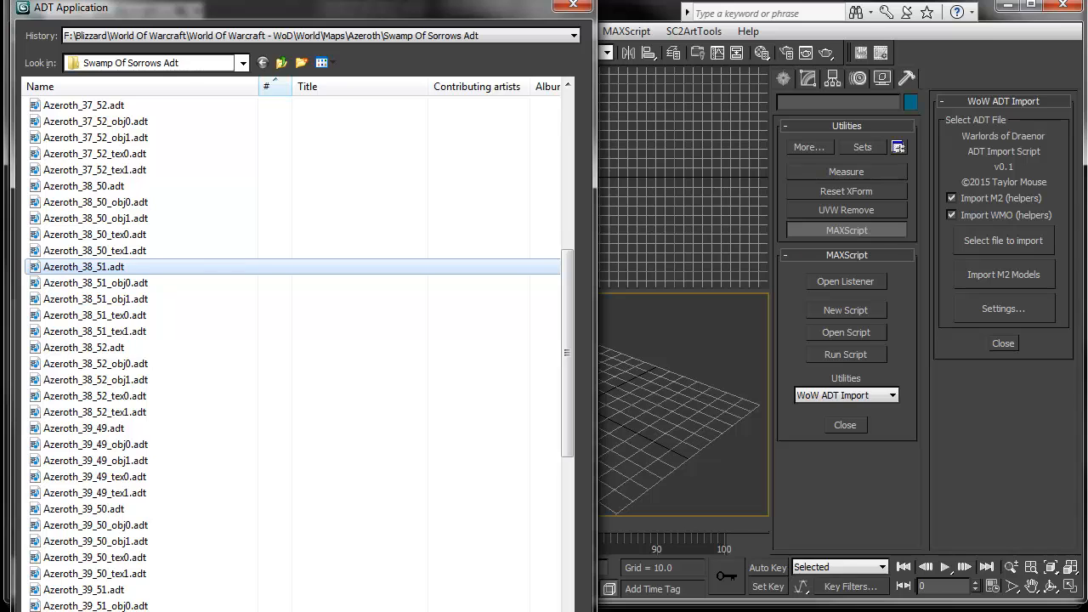
left_click(502, 610)
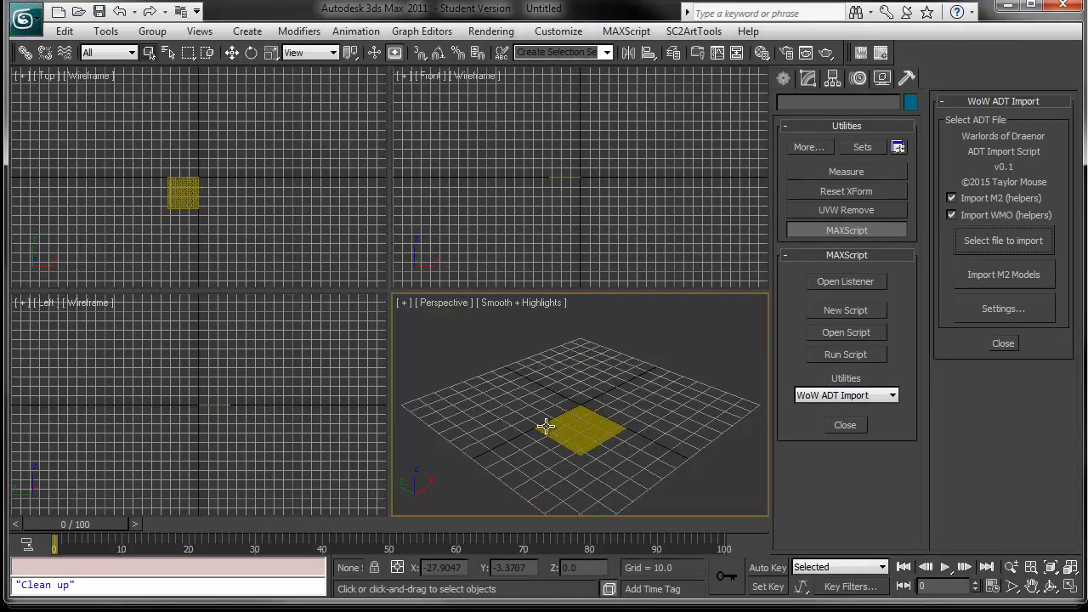
Delete the small flat terrain piece that the import left at the origin of the grid.
left_click(599, 439)
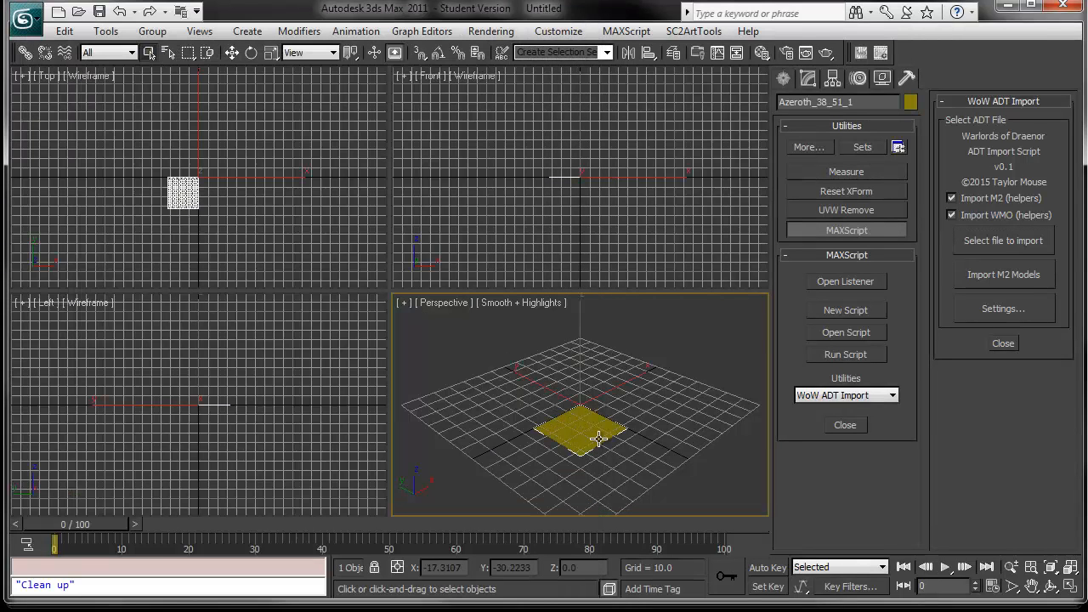
key("Delete")
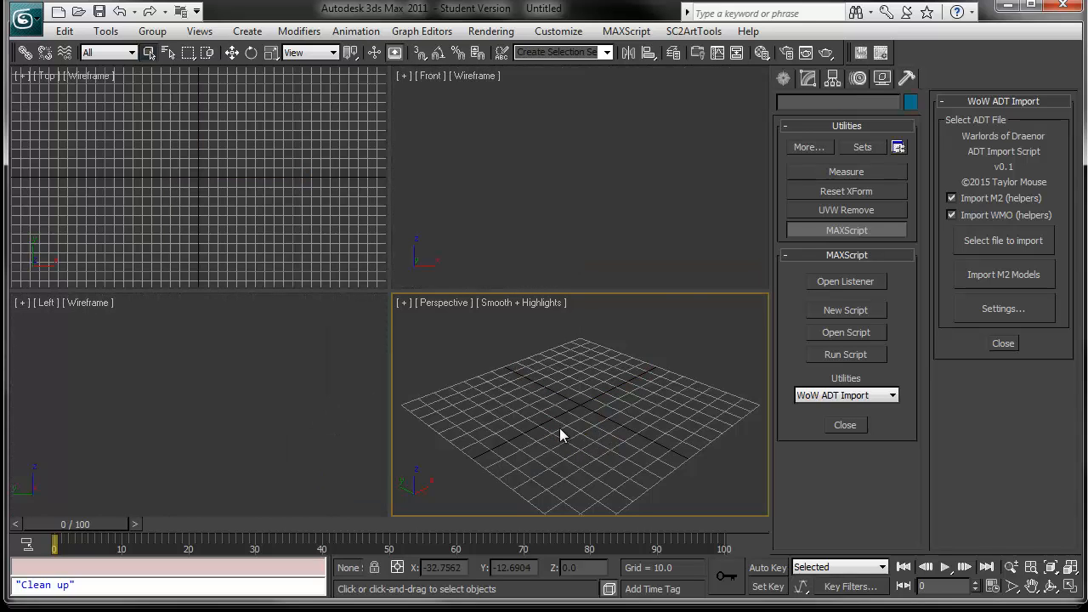
key("ctrl+z")
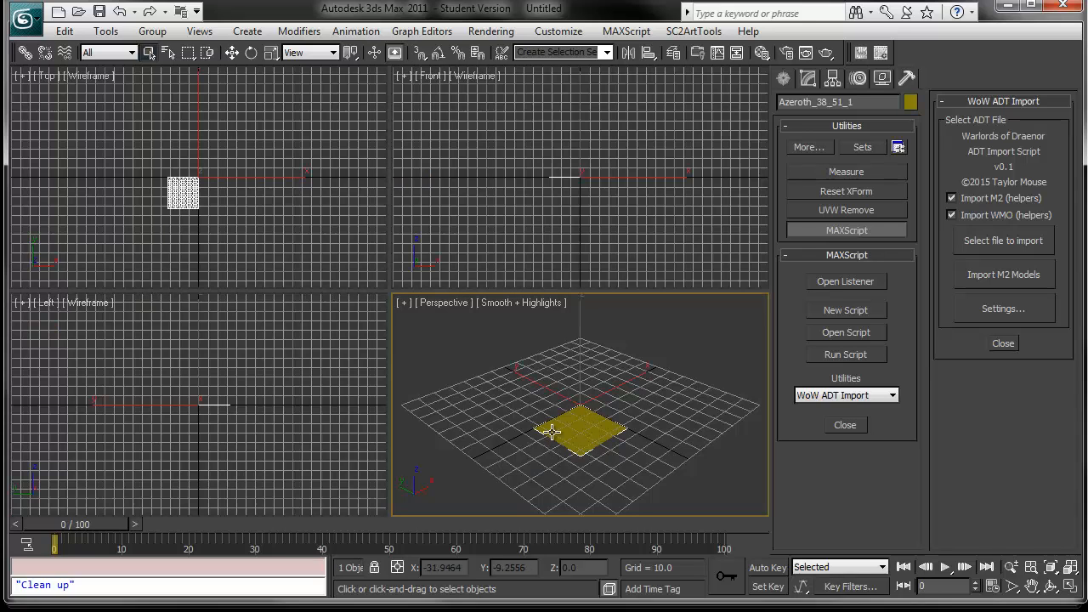
mouse_move(552, 423)
middle_mouse_down()
mouse_move(548, 394)
mouse_move(569, 432)
middle_mouse_up()
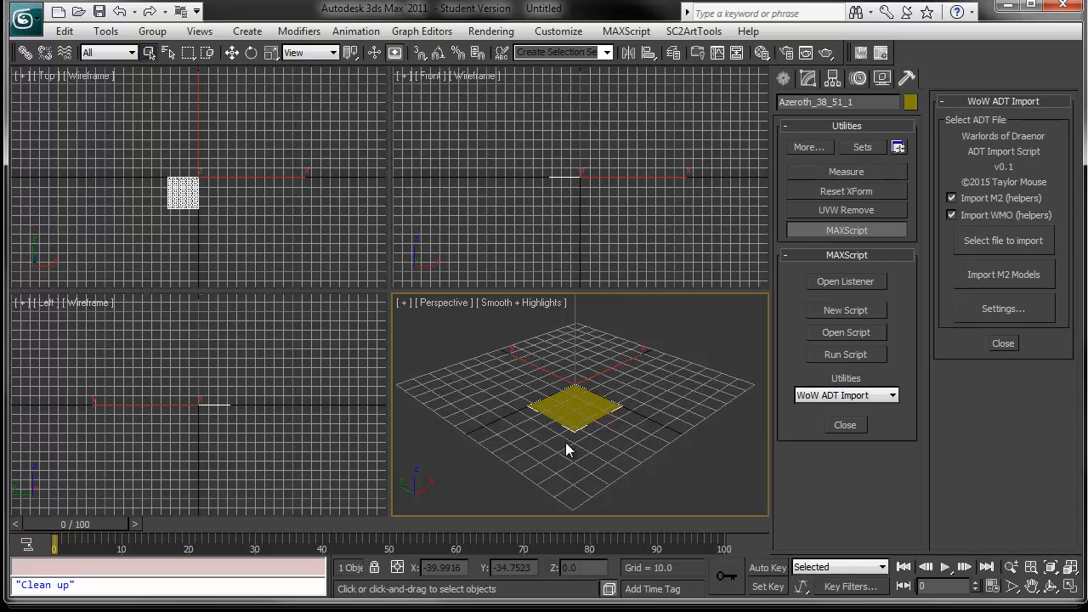
scroll(568, 455, "up", 3)
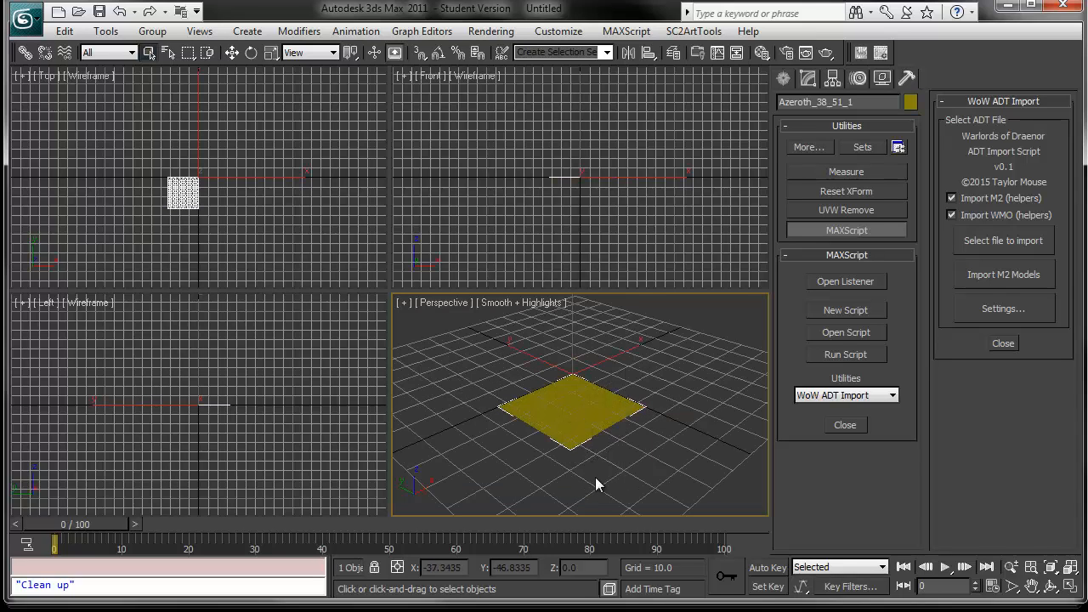
key("Delete")
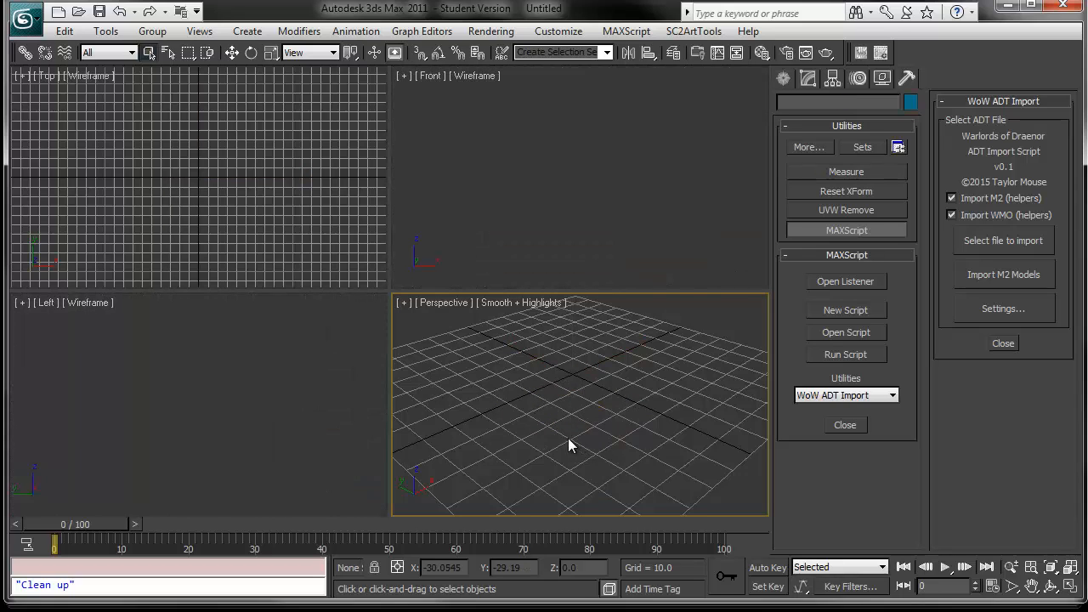
key("ctrl+z")
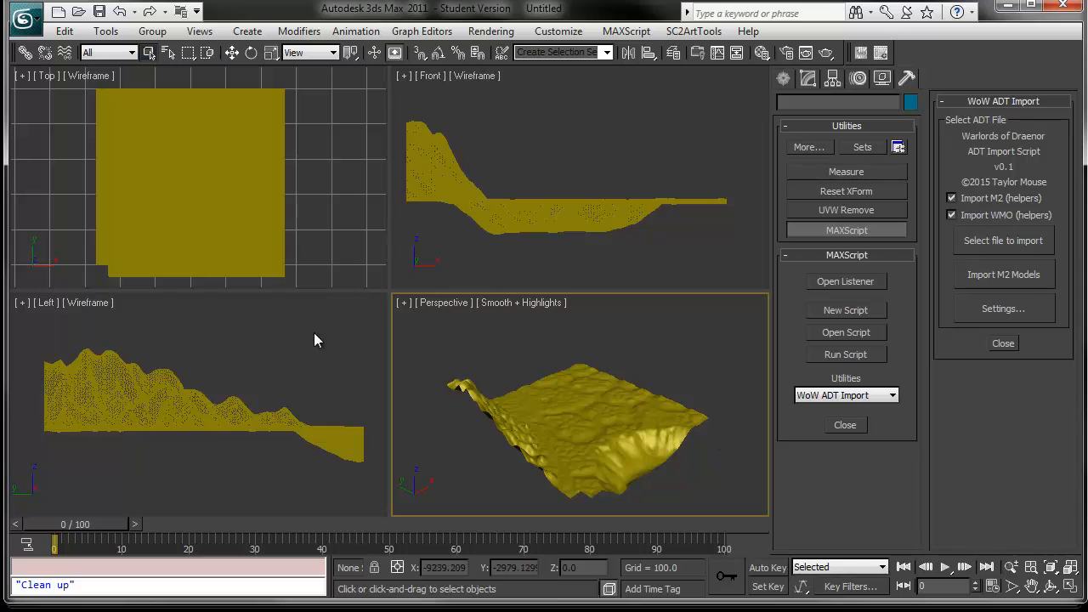
Maximize the Perspective viewport and examine the imported 38_51 terrain from above, including its islands, mountains and missing corner.
left_click(1069, 588)
middle_click_drag(255, 376, 315, 471, "alt")
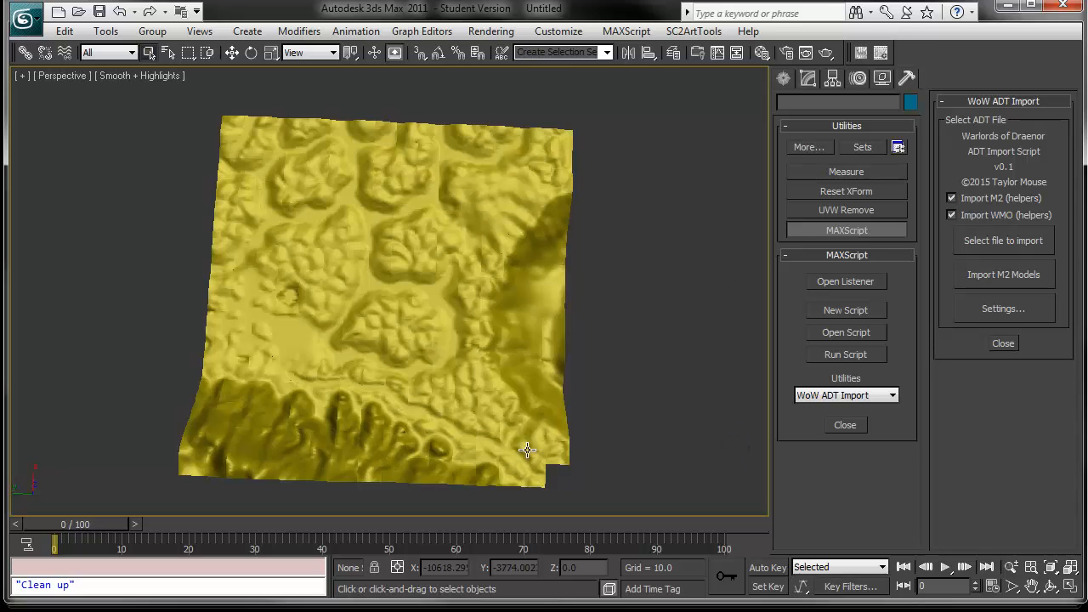
middle_click_drag(539, 377, 544, 347)
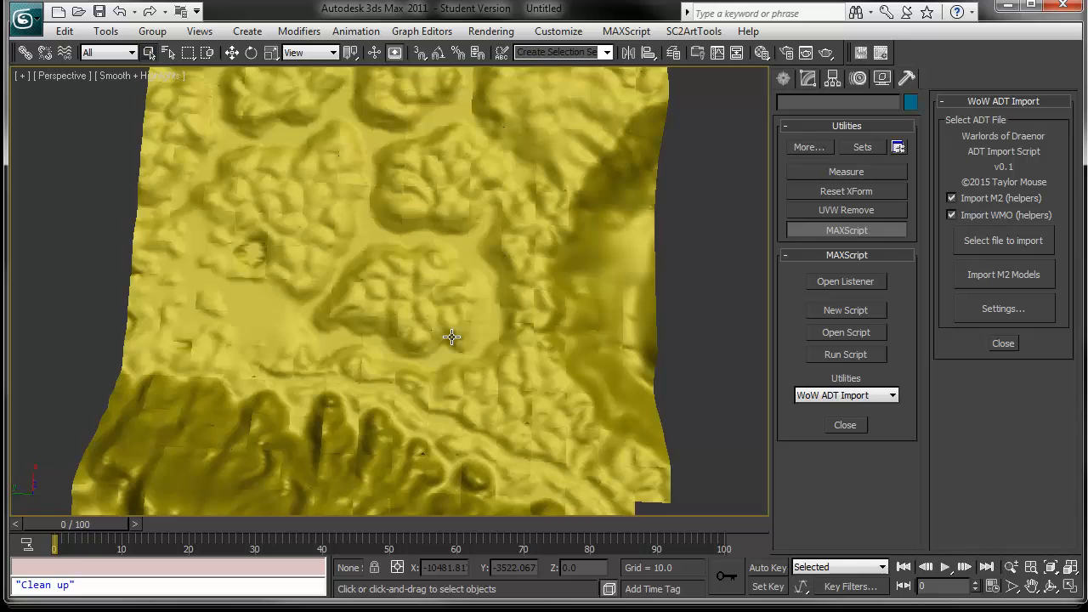
middle_click_drag(449, 340, 406, 383, "alt")
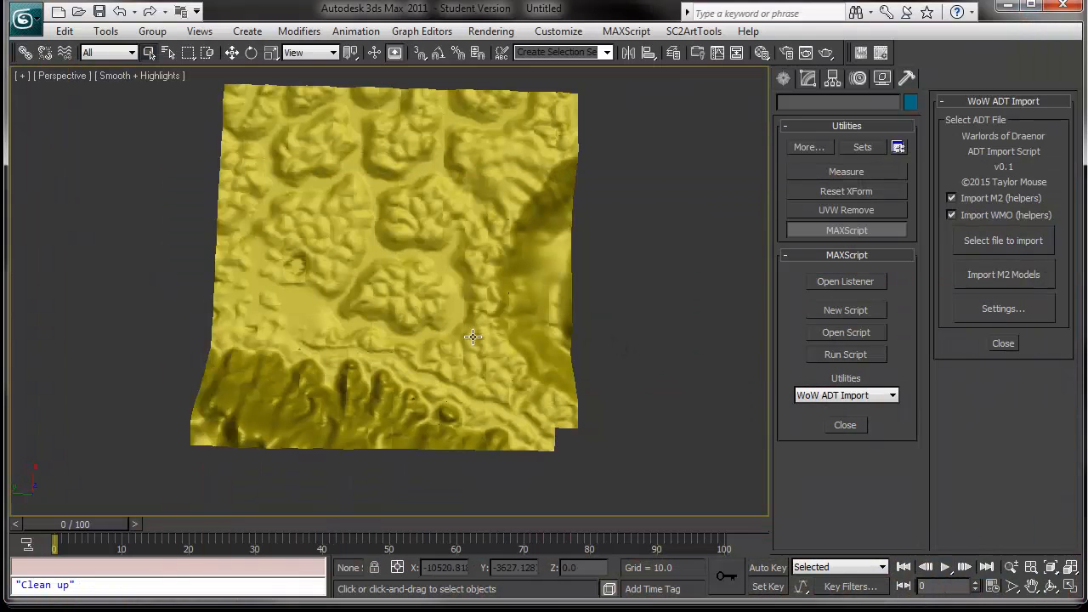
mouse_move(449, 310)
middle_mouse_down()
mouse_move(500, 294)
mouse_move(460, 329)
middle_mouse_up()
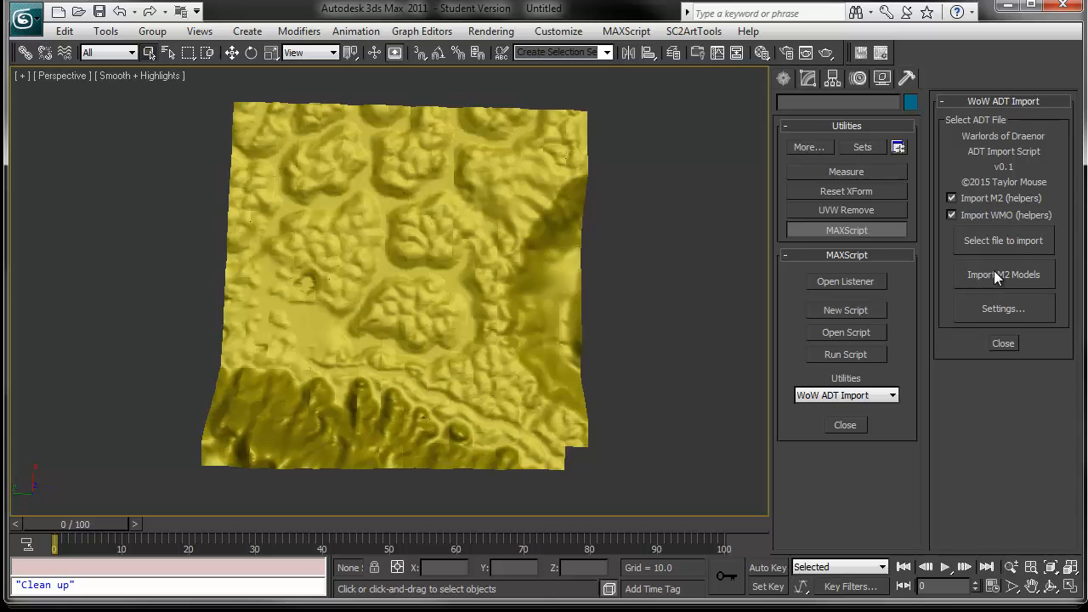
middle_click_drag(706, 371, 662, 353)
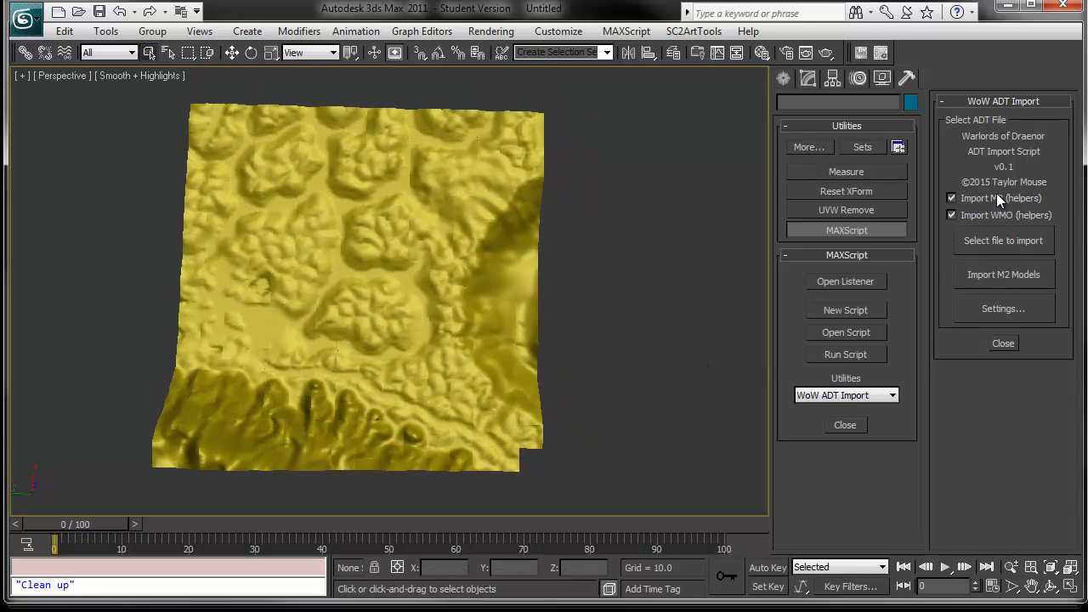
Import the object ADT file belonging to tile 38_51, with the M2 and WMO helpers included.
left_click(998, 244)
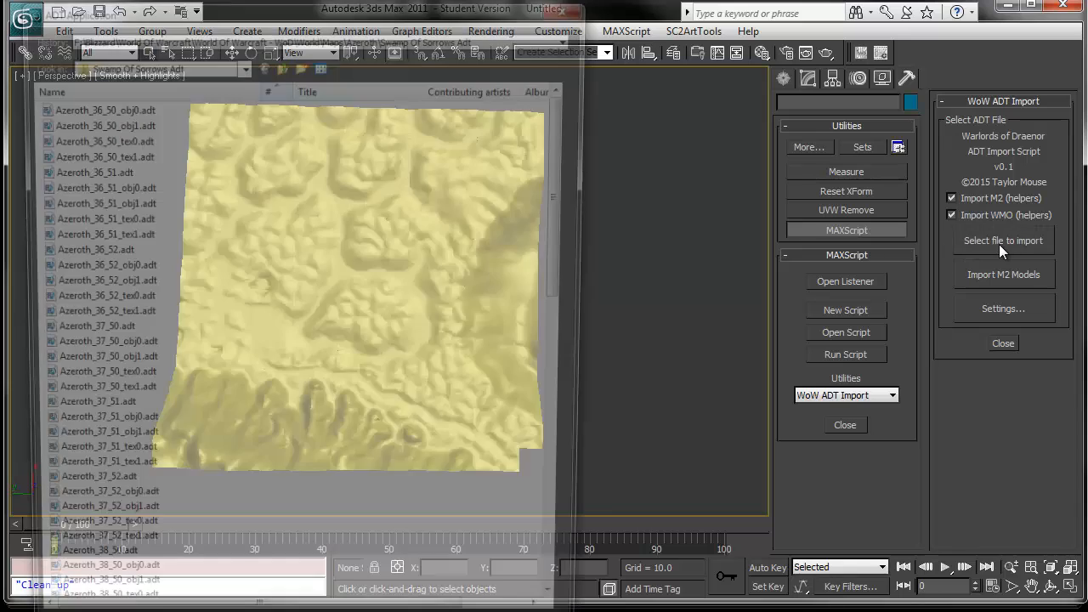
left_click(150, 417)
scroll(150, 419, "down", 5)
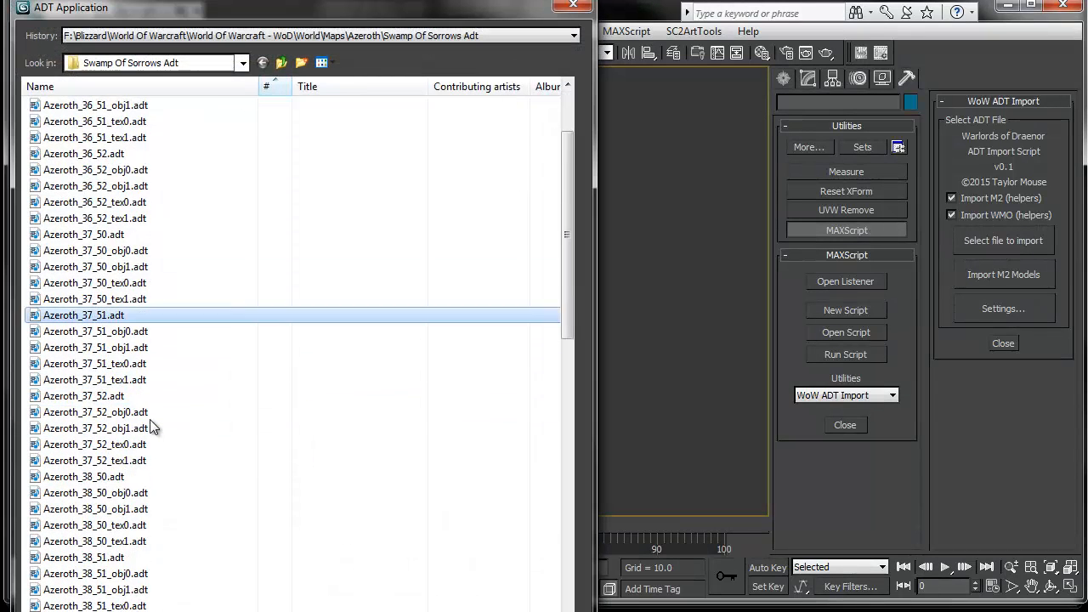
left_click(152, 428)
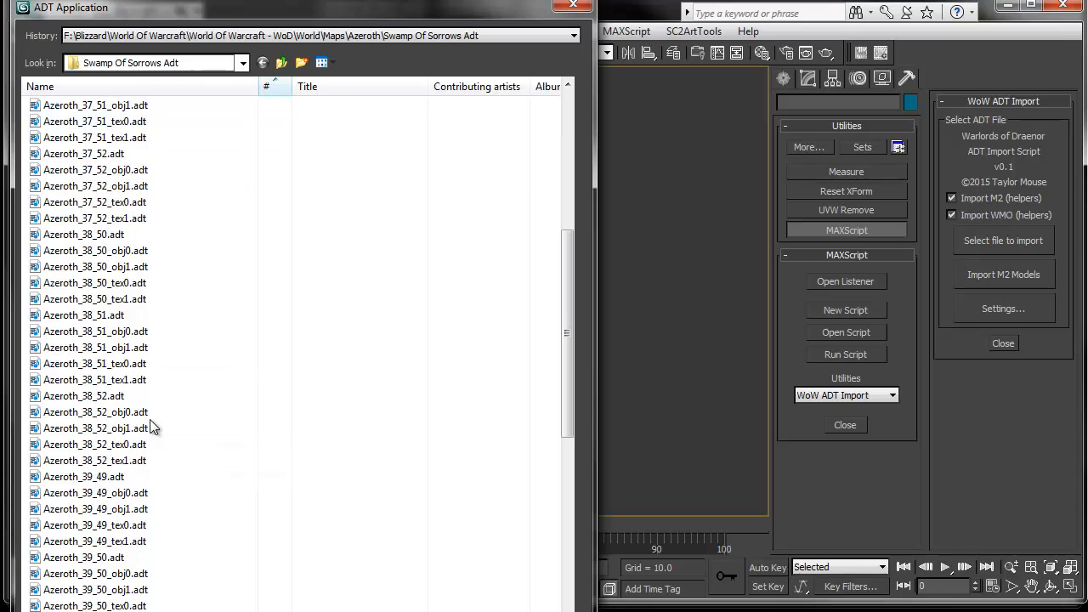
scroll(153, 424, "down", 2)
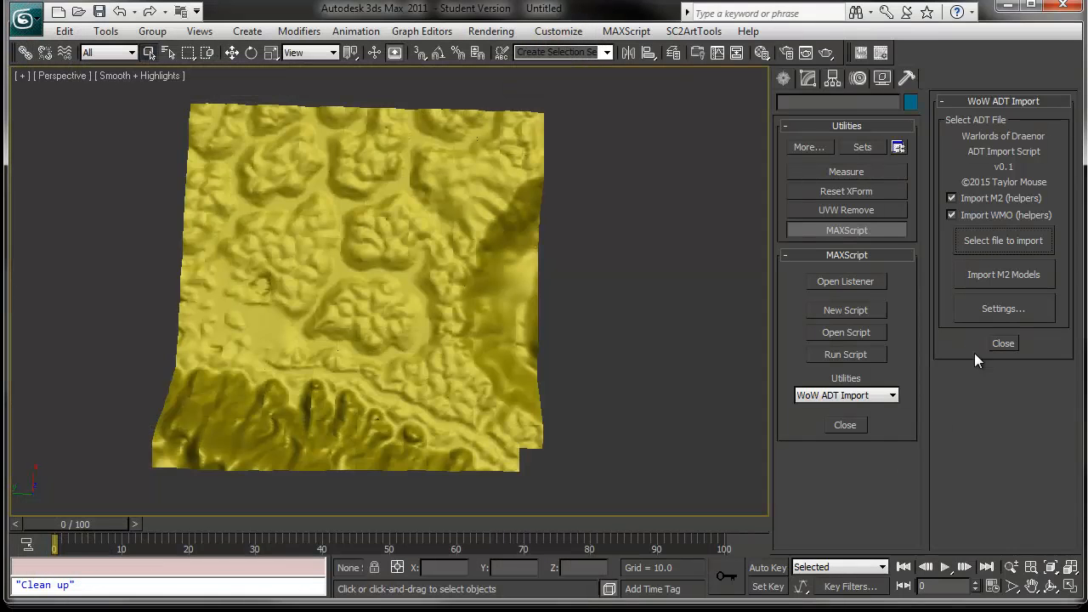
Inspect the helper boxes around the terrain and delete the dungeon WMO helper floating outside the terrain's sunken edge.
middle_click_drag(564, 381, 585, 379)
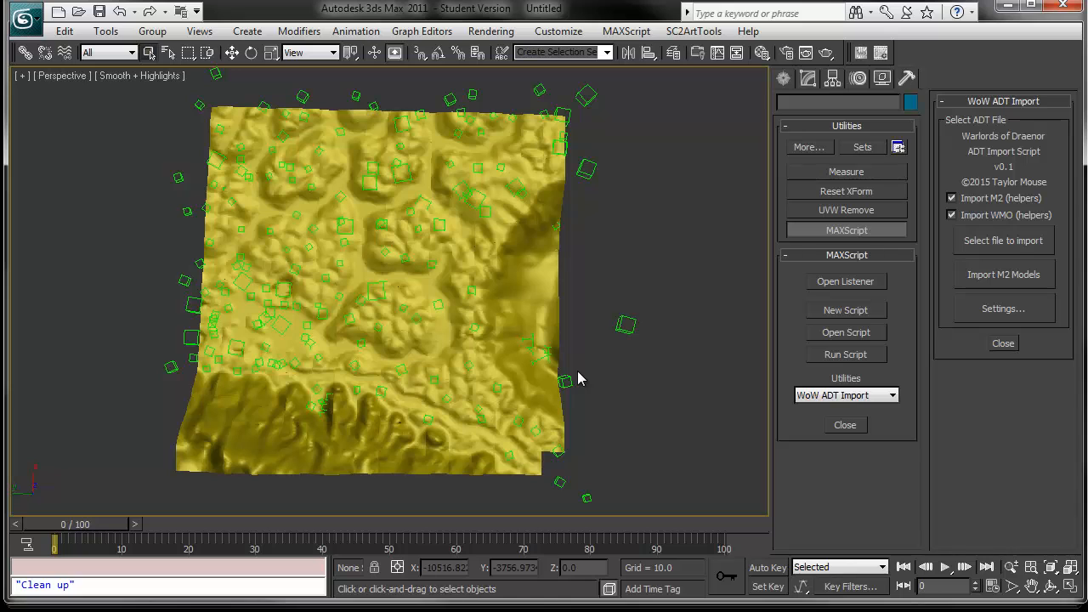
middle_click_drag(648, 377, 347, 264, "alt")
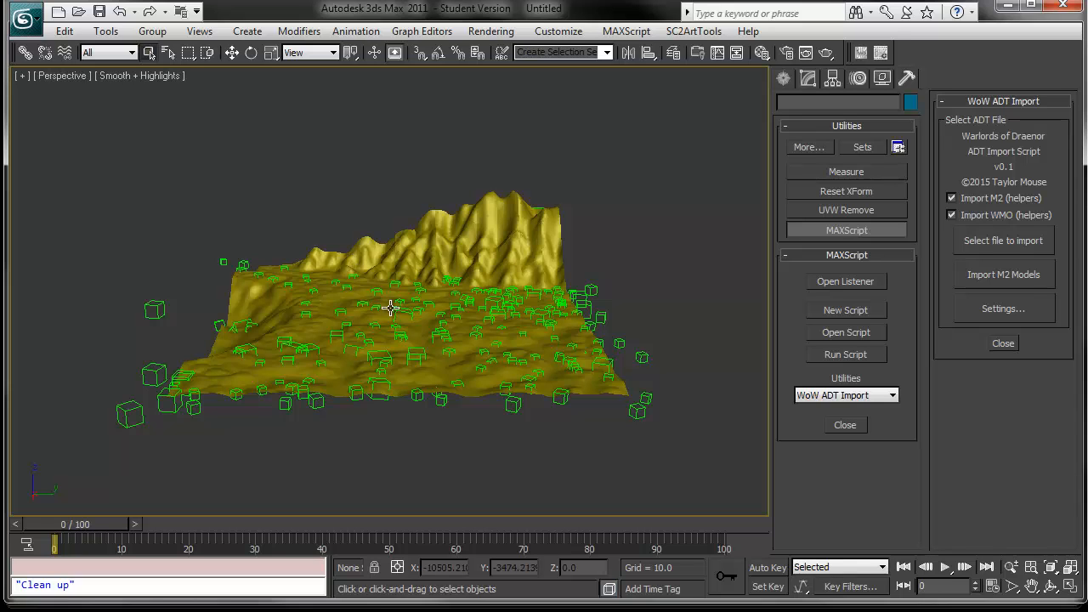
mouse_move(462, 401)
middle_mouse_down("alt")
mouse_move(464, 381)
mouse_move(470, 400)
middle_mouse_up("alt")
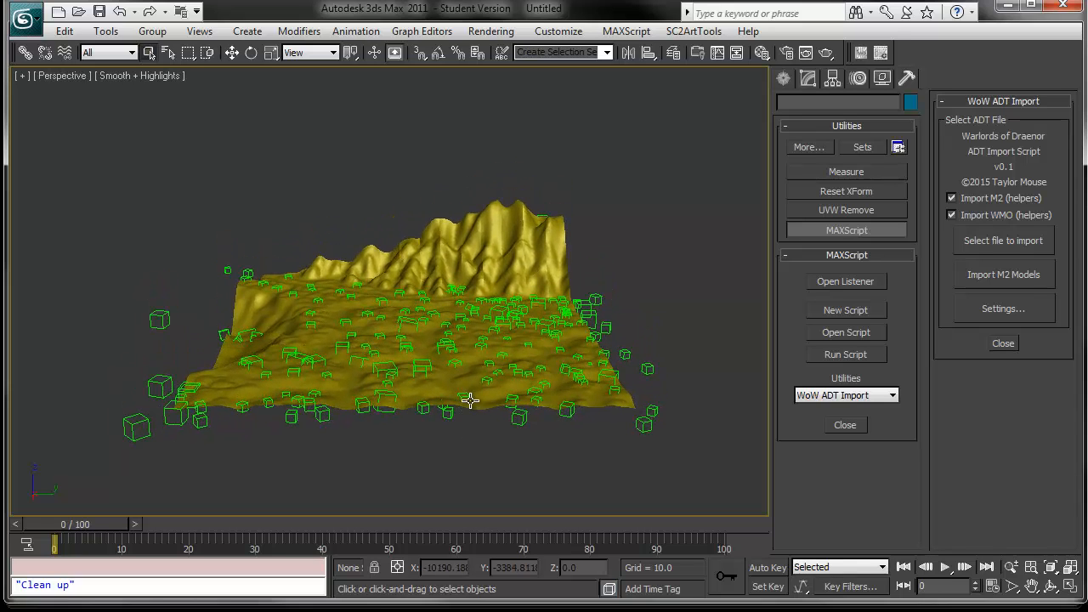
middle_click_drag(469, 313, 466, 343, "alt")
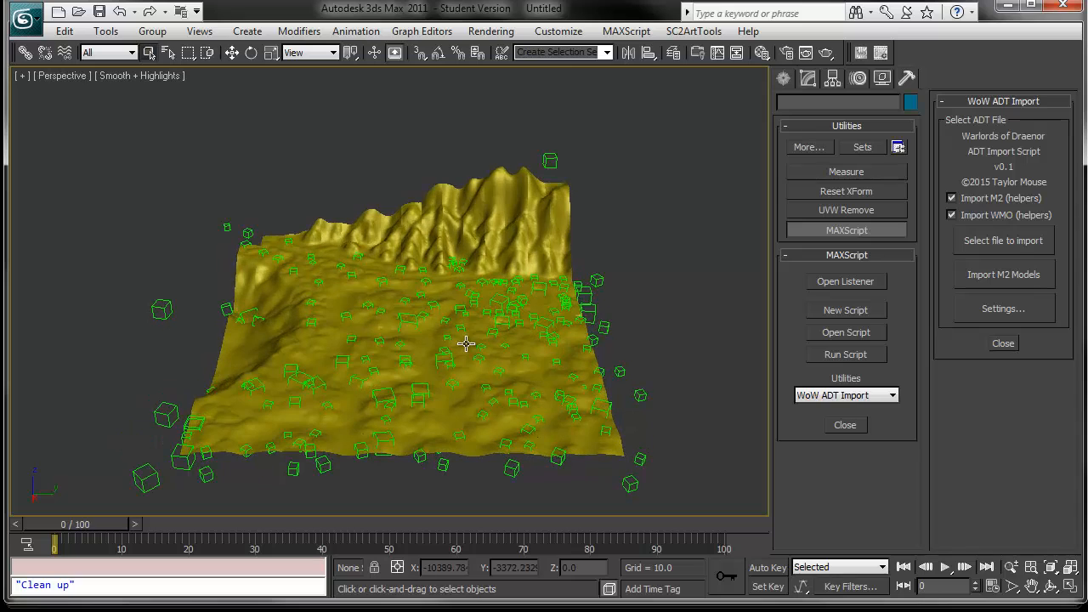
left_click(547, 158)
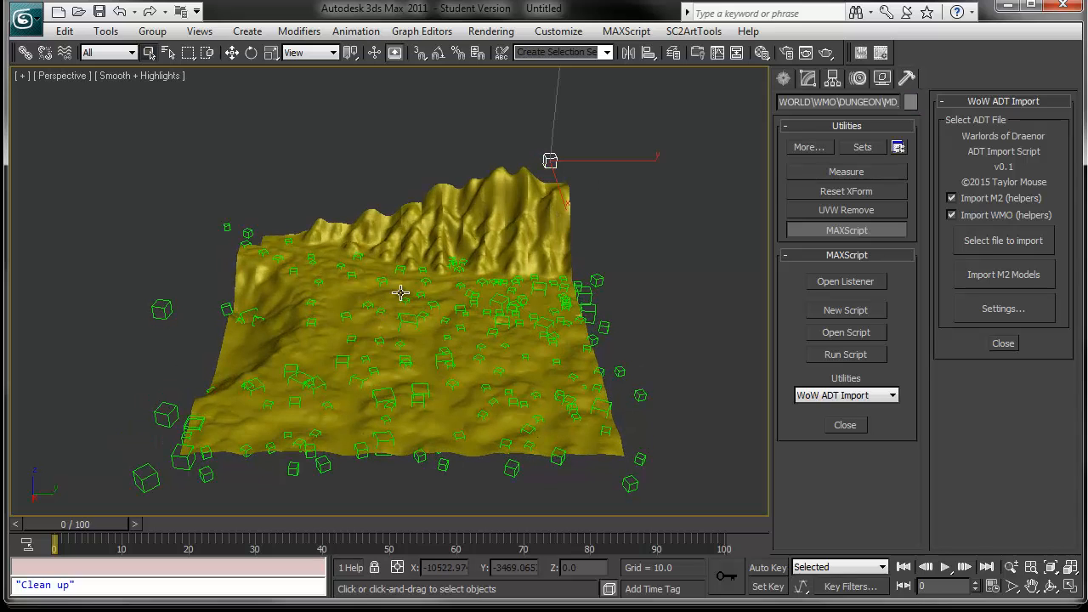
middle_click_drag(413, 299, 416, 326, "alt")
left_click_drag(173, 246, 149, 333)
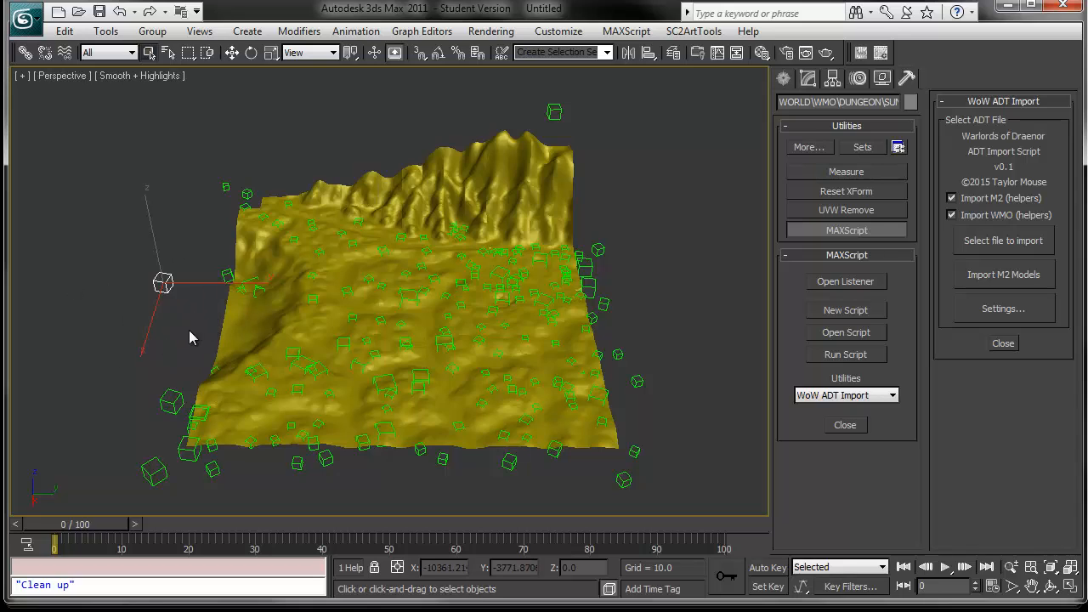
key("Delete")
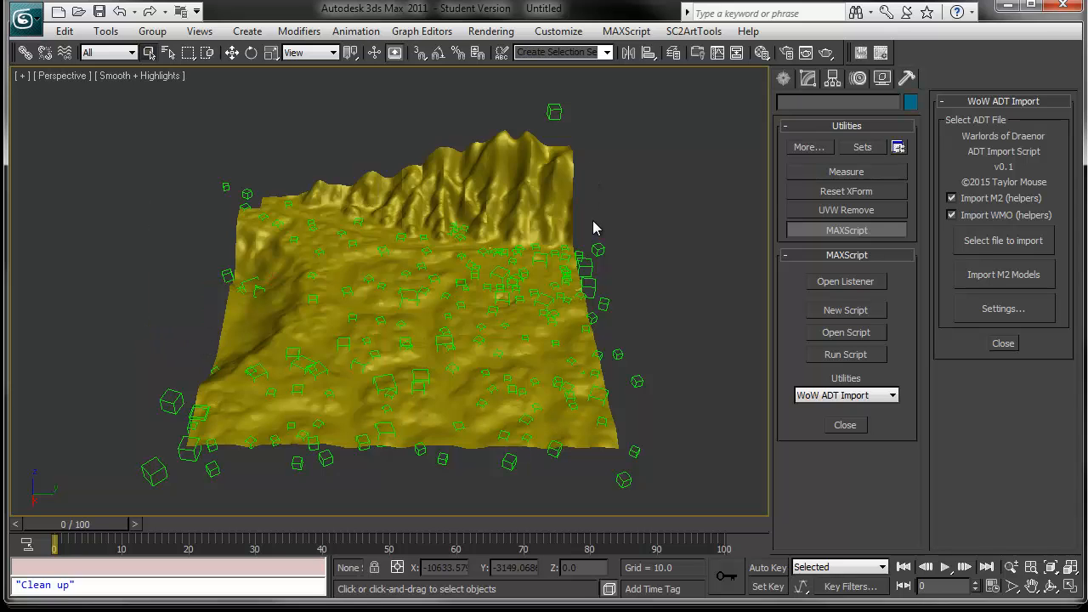
Delete the remaining dungeon WMO helper floating high above the mountain ridge.
left_click(553, 110)
key("Delete")
scroll(466, 372, "up", 2)
mouse_move(467, 381)
middle_mouse_down()
mouse_move(464, 354)
mouse_move(456, 367)
middle_mouse_up()
scroll(465, 369, "down", 2)
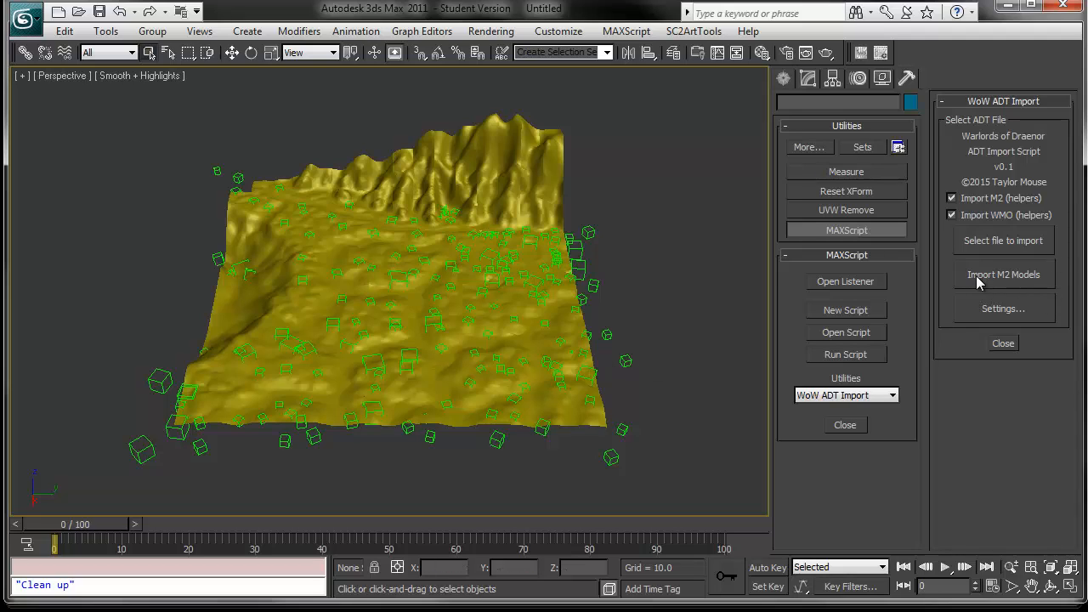
Open the MAXScript Listener, shrink its window to fit on the screen and clear all of its output.
left_click(1013, 284)
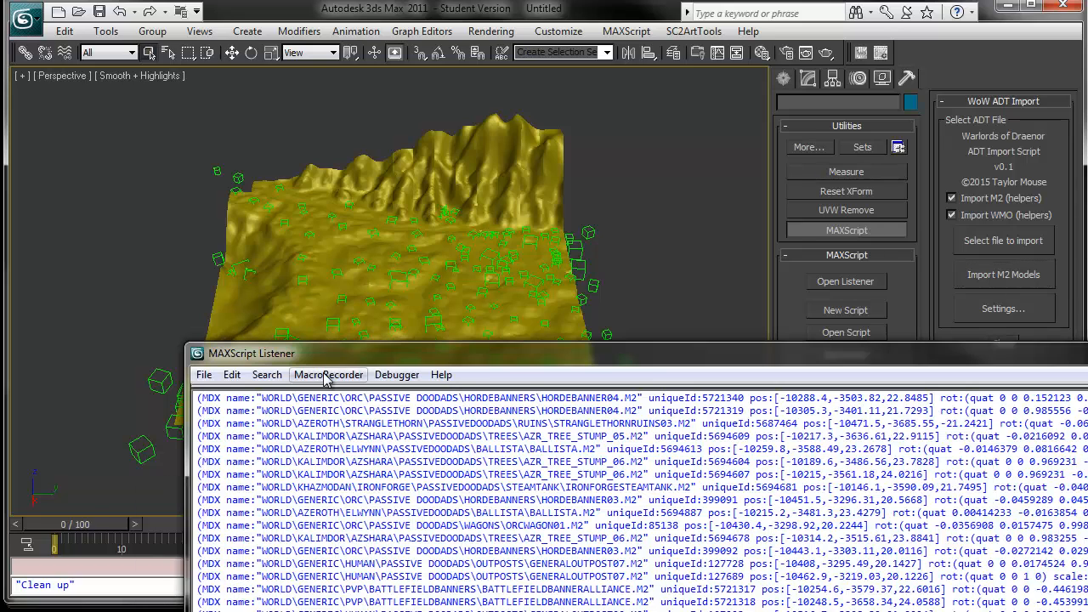
left_click_drag(350, 357, 292, 196)
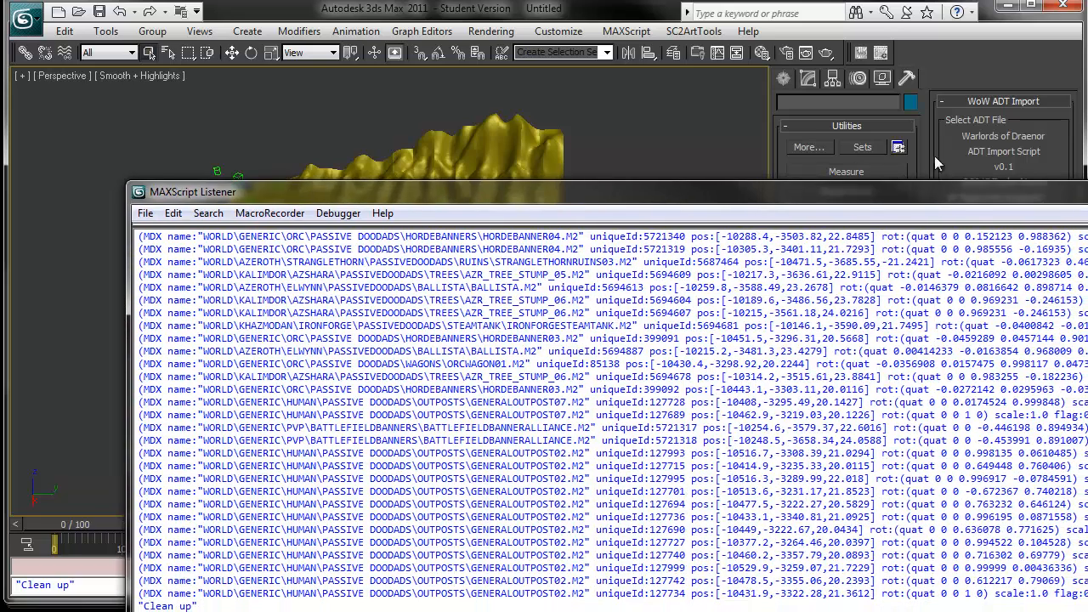
left_click(1087, 188)
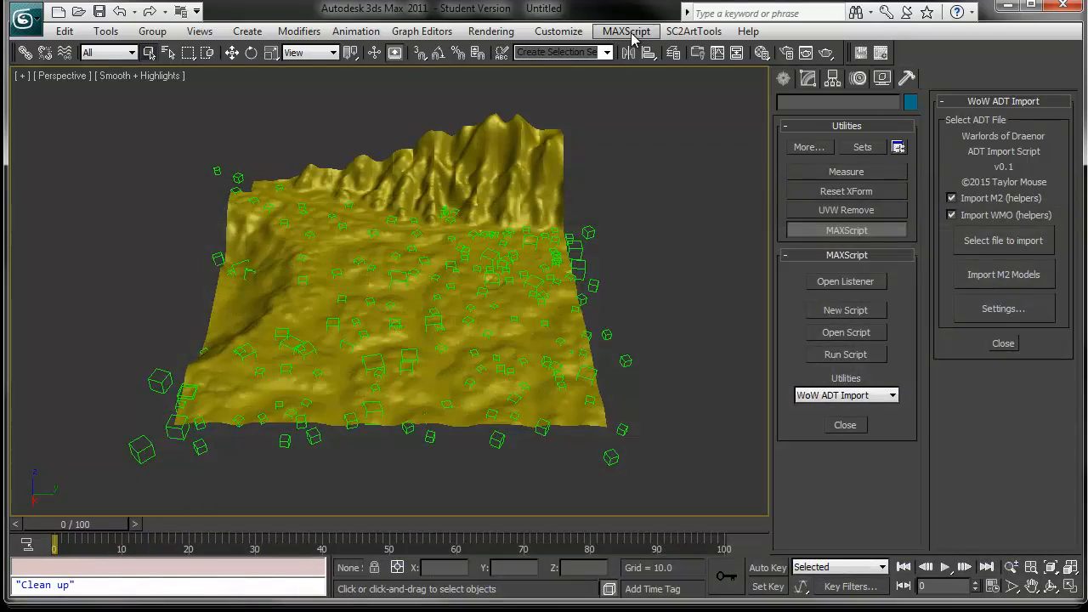
left_click(626, 29)
left_click(677, 114)
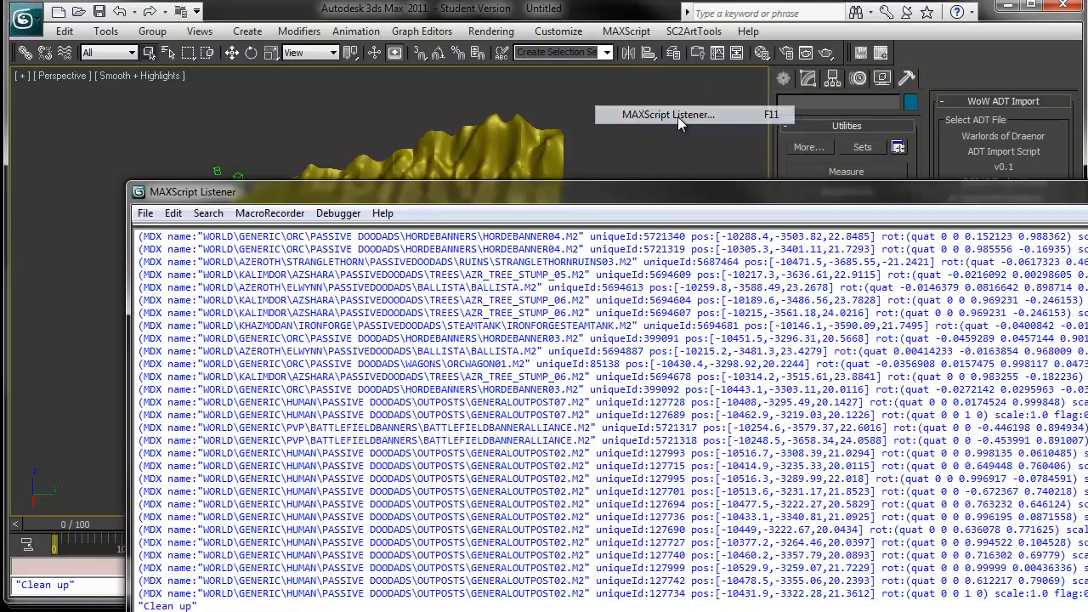
left_click_drag(1087, 280, 1033, 281)
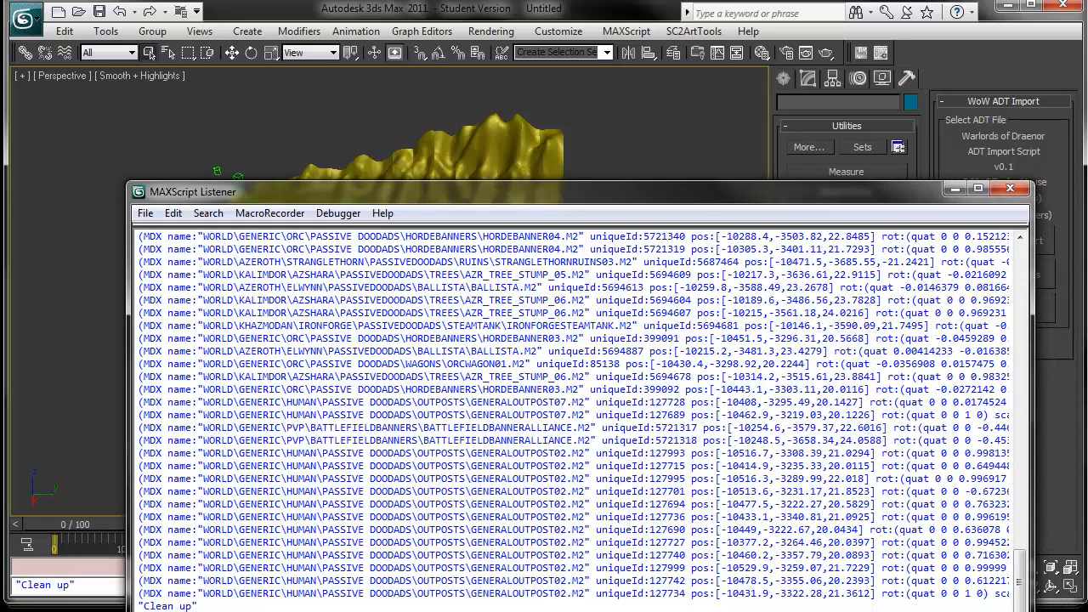
left_click_drag(410, 611, 411, 559)
right_click(283, 357)
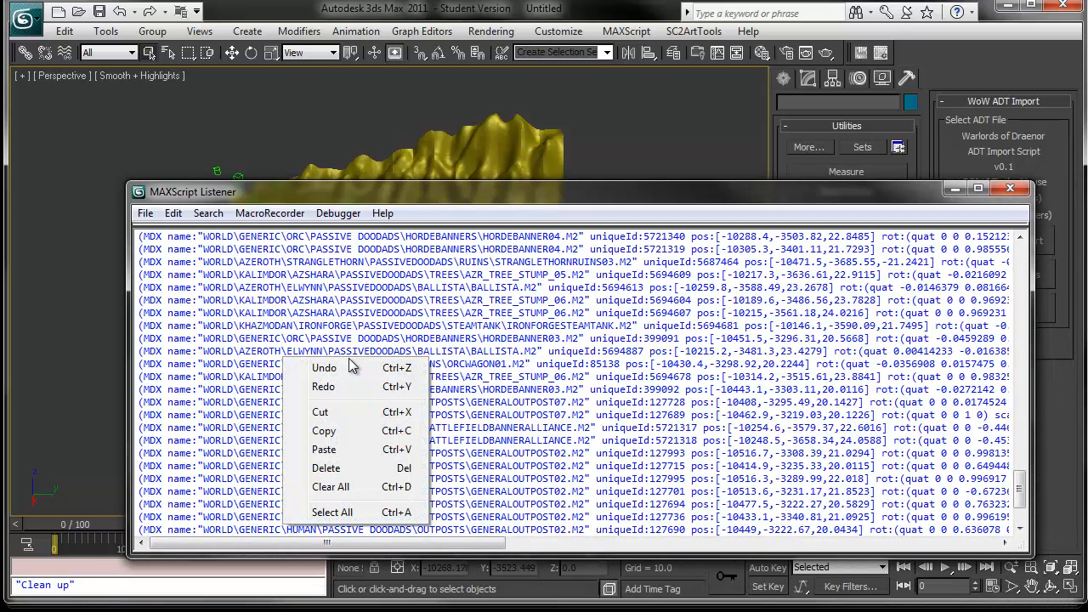
left_click(338, 487)
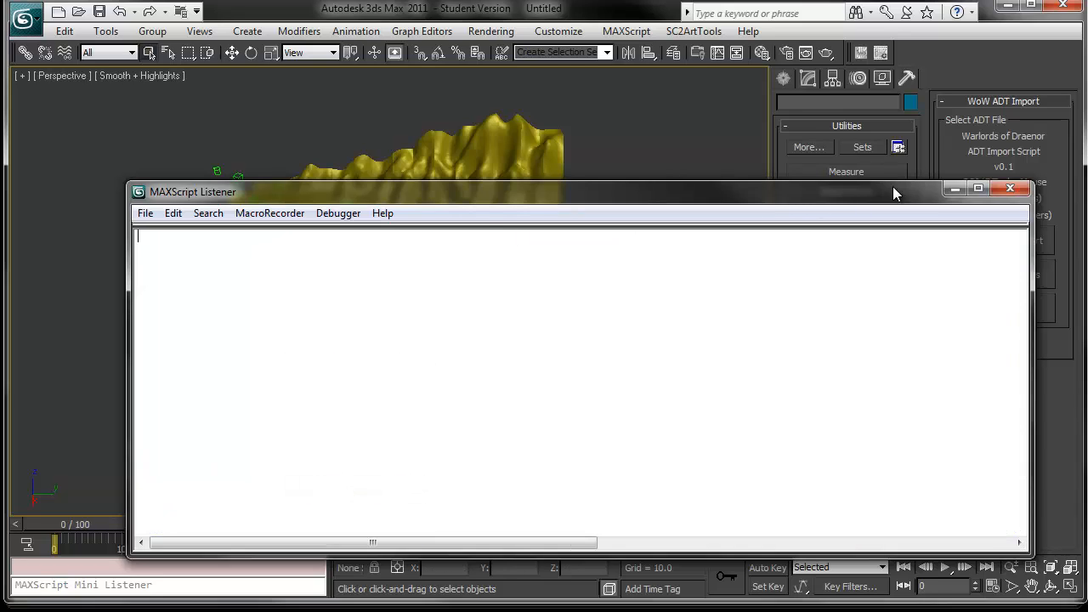
Import the M2 models at their helpers with the Listener moved clear of the import script, and minimize the Listener.
left_click_drag(893, 192, 807, 180)
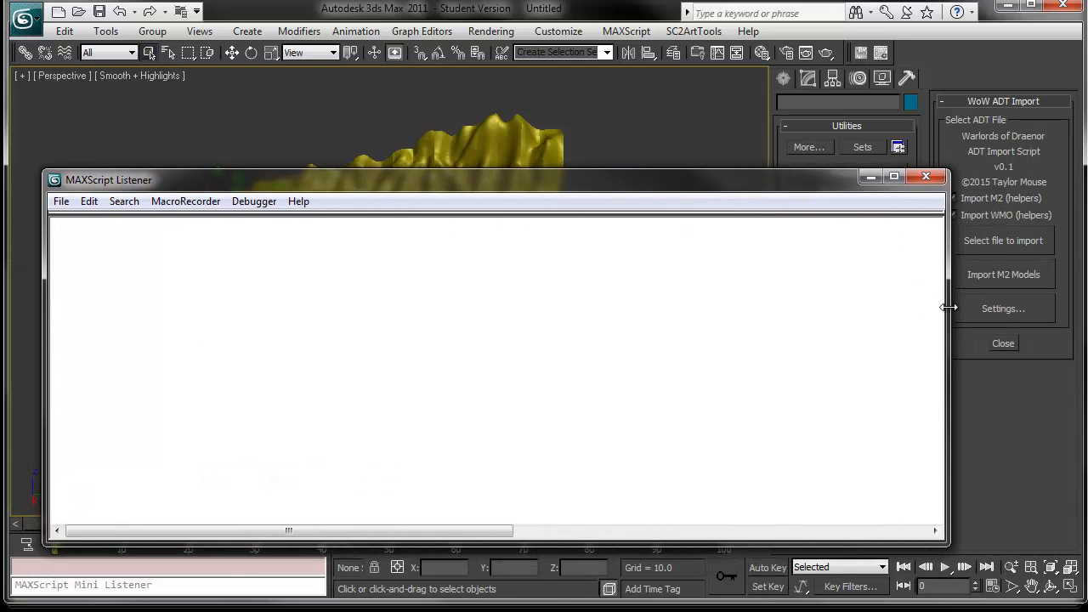
left_click_drag(948, 306, 805, 314)
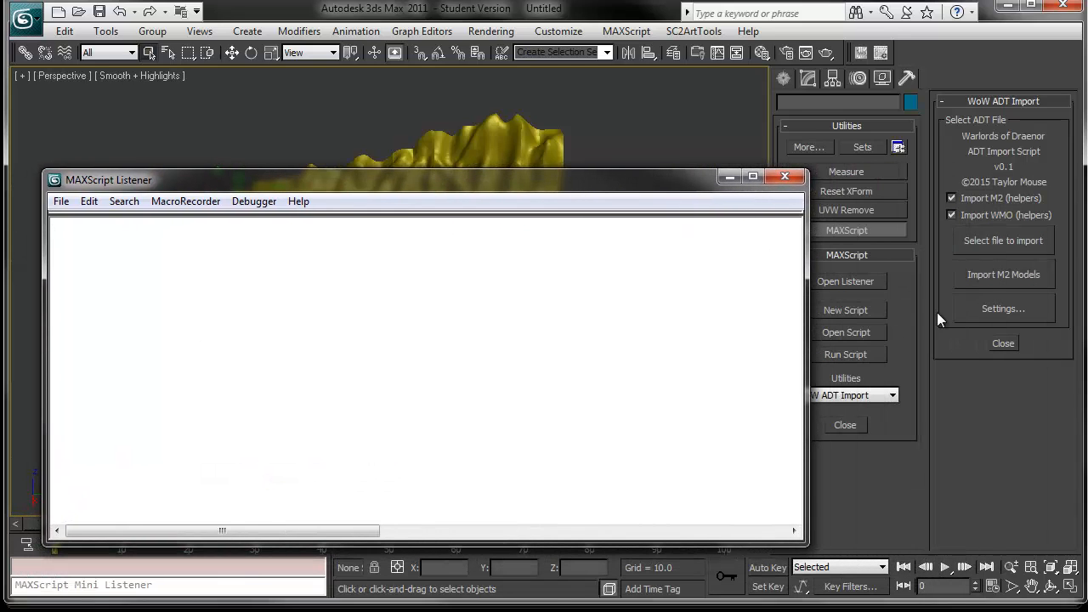
left_click(984, 282)
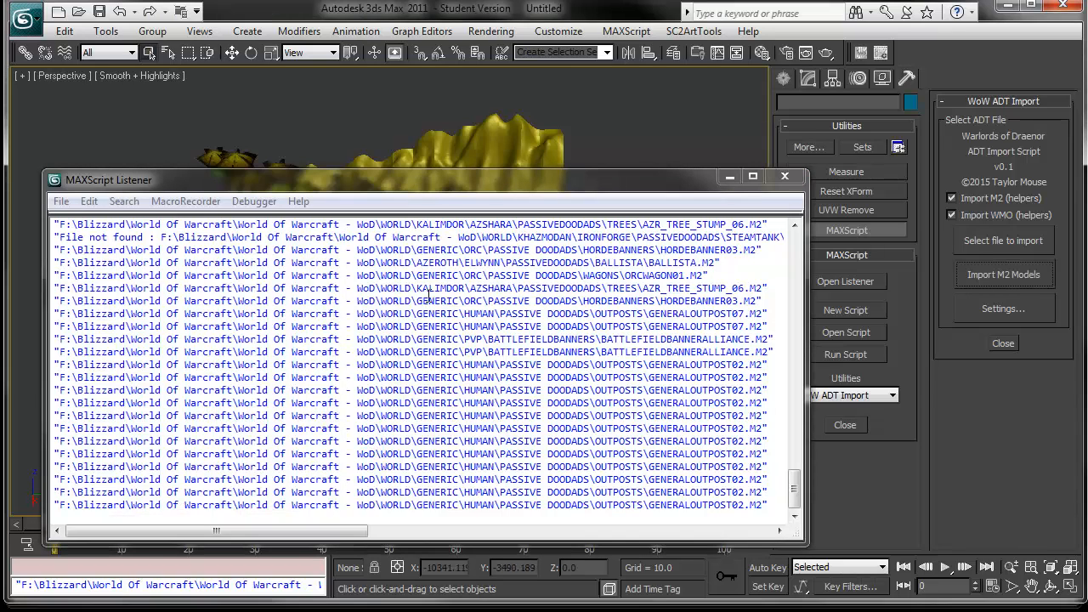
left_click(724, 179)
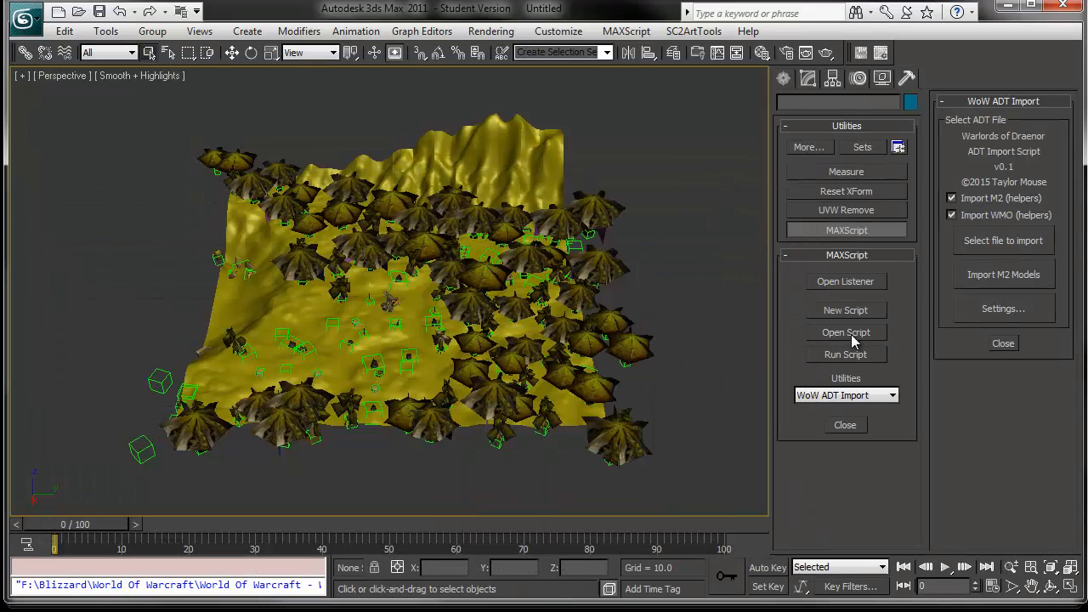
Review the root folder and nConvert application paths in the import script's settings, and save and close them.
left_click(990, 314)
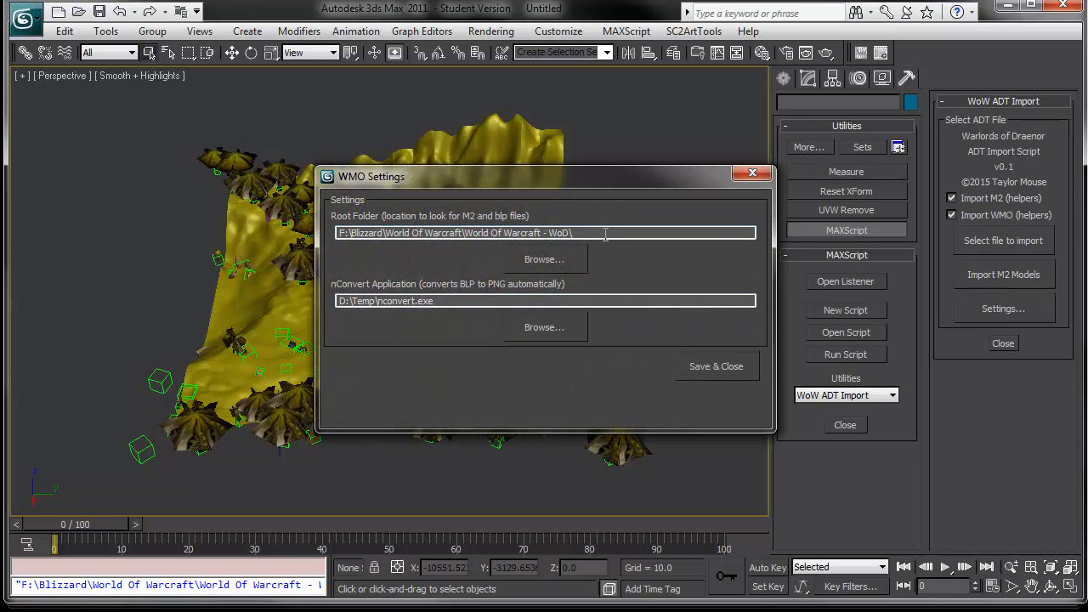
left_click_drag(576, 232, 323, 226)
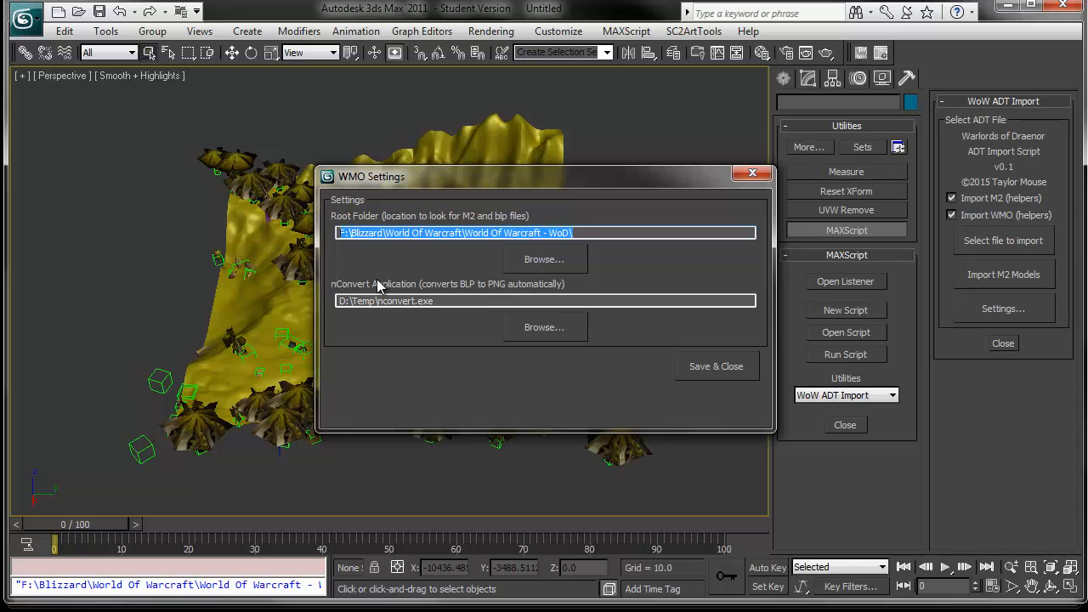
left_click(617, 234)
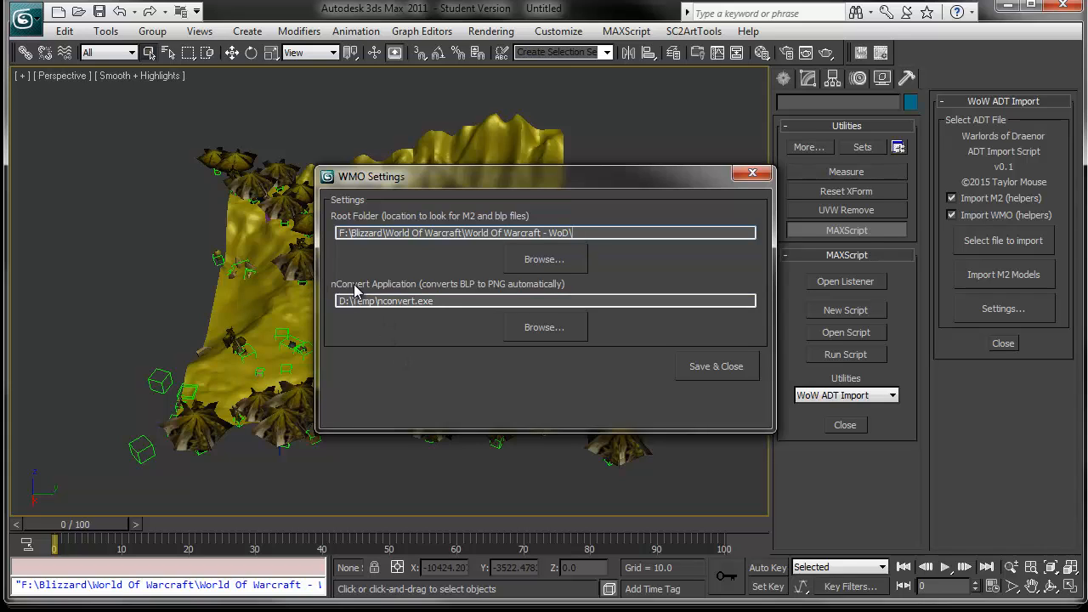
left_click(456, 301)
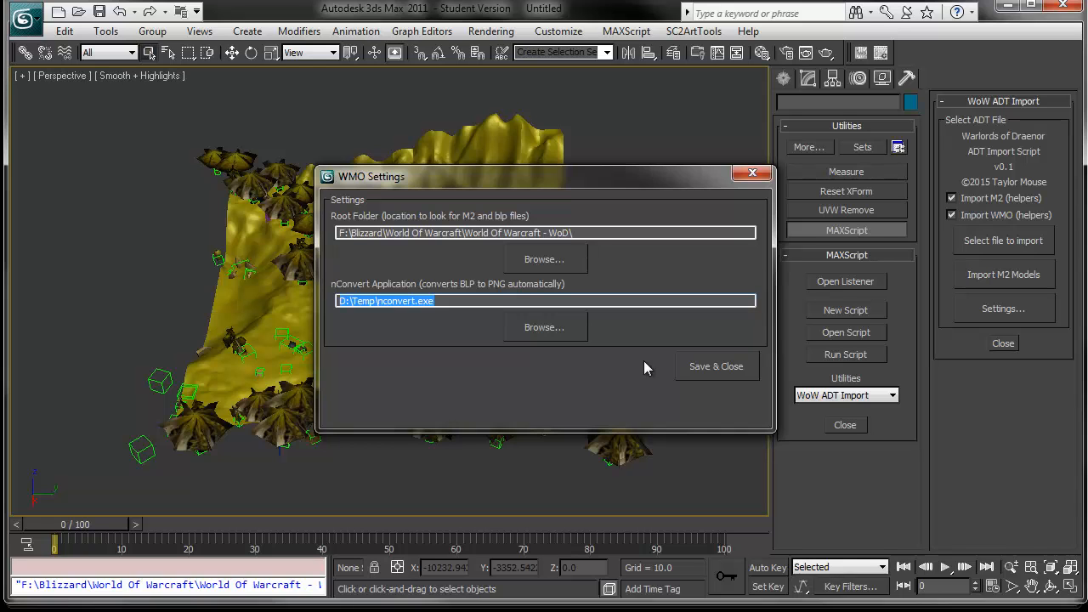
left_click(715, 367)
Inspect the imported M2 models on the terrain, framing the orc blade thrower and viewing it from near ground level.
middle_click_drag(689, 357, 668, 304)
middle_click_drag(412, 369, 556, 363, "alt")
middle_click_drag(484, 409, 392, 357, "alt")
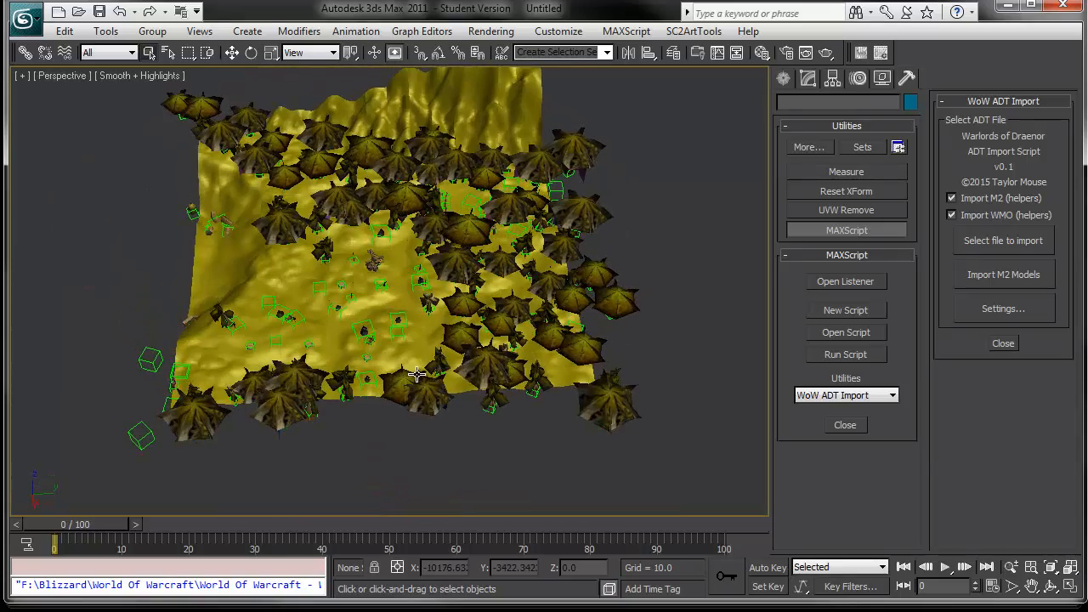
scroll(439, 332, "up", 10)
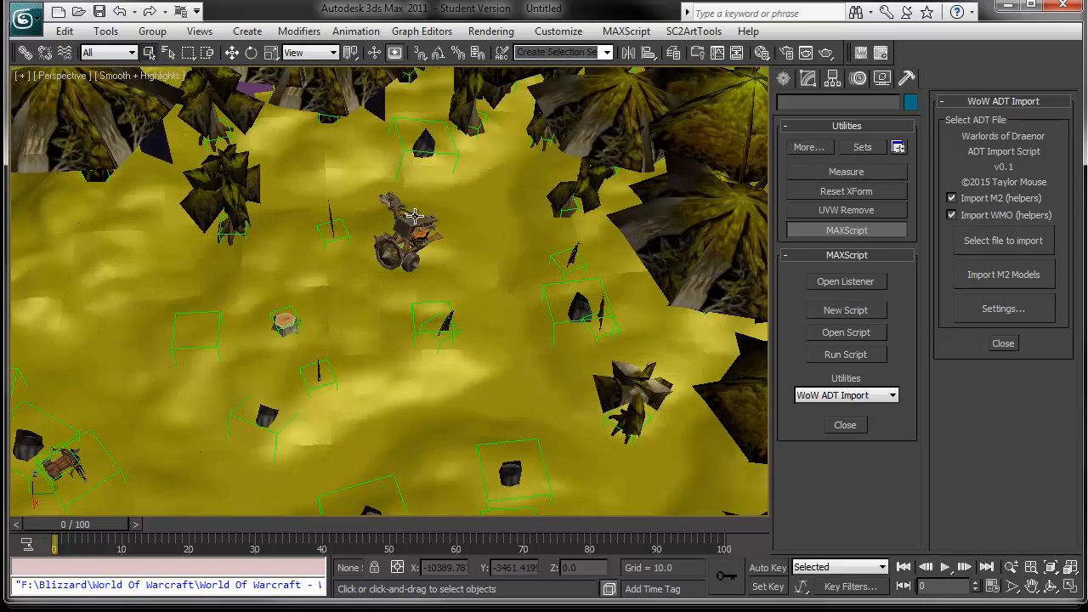
left_click(414, 216)
key("z")
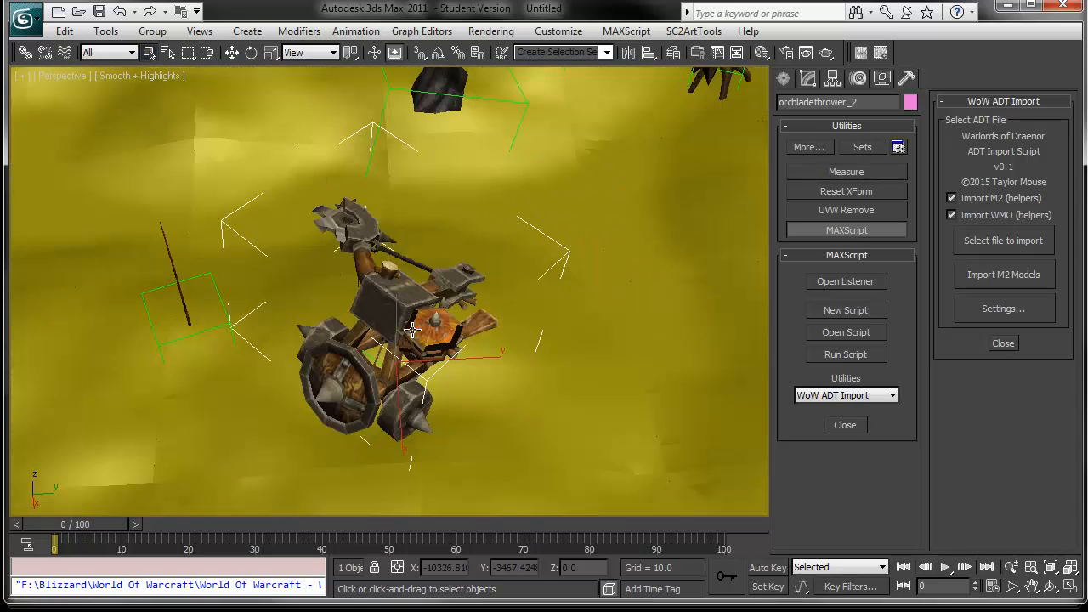
middle_click_drag(445, 390, 457, 328, "alt")
scroll(472, 328, "down", 4)
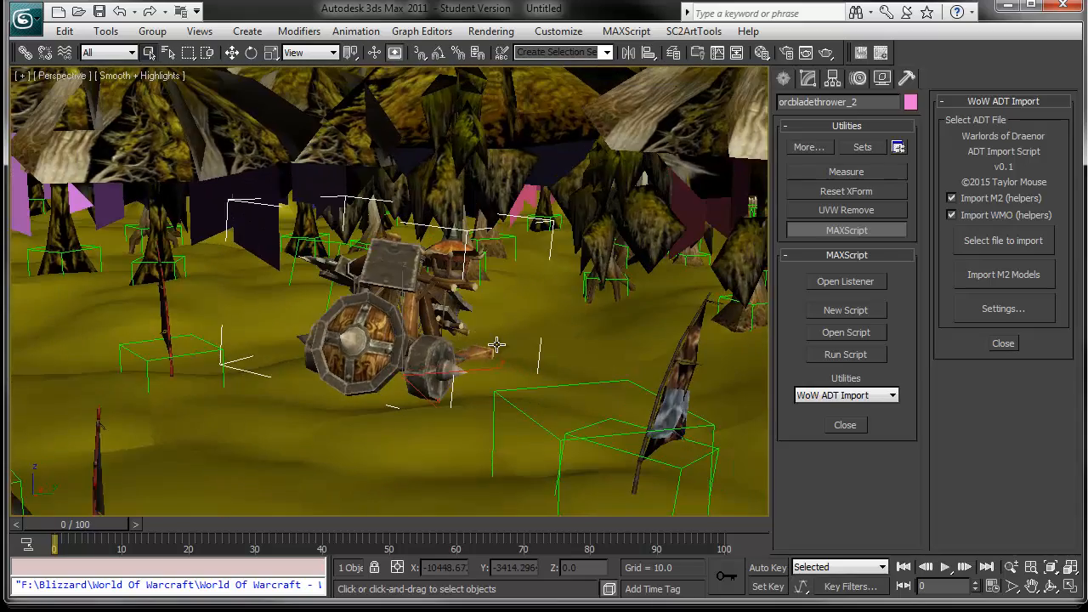
Look over the whole terrain tile from above to examine how the imported trees and props are distributed.
scroll(490, 339, "down", 3)
scroll(491, 338, "down", 4)
middle_click_drag(465, 340, 427, 339, "alt")
scroll(436, 326, "down", 3)
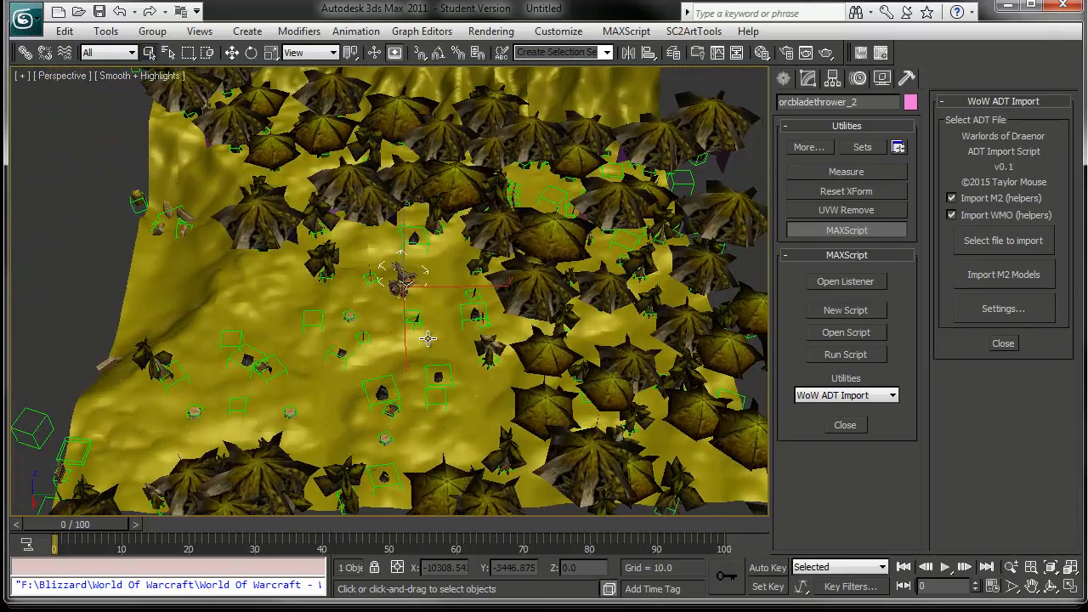
scroll(427, 339, "down", 3)
scroll(427, 339, "down", 1)
scroll(427, 340, "up", 1)
key("alt")
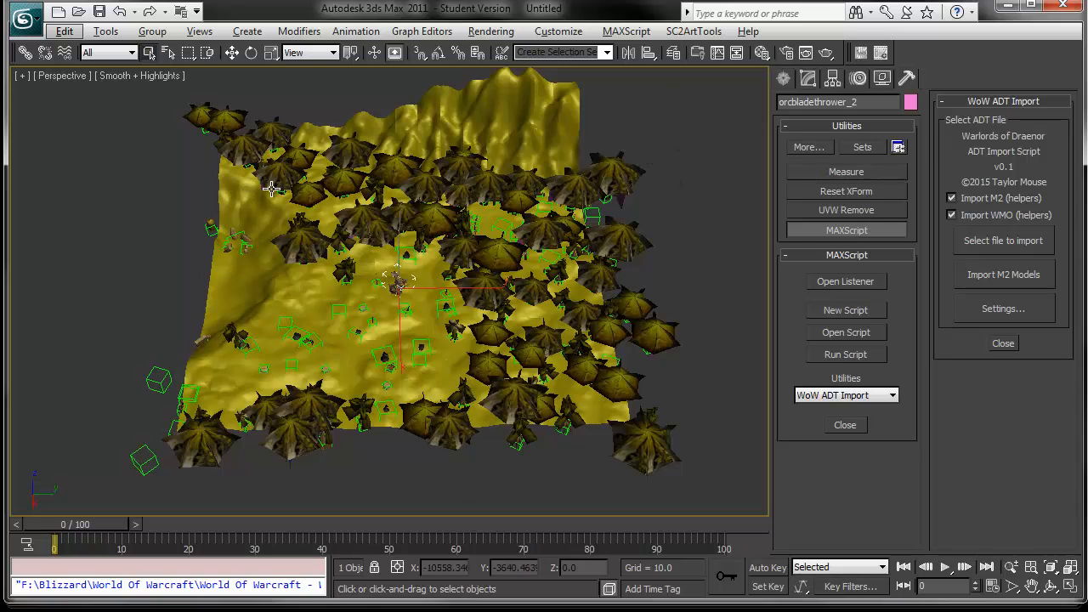
Open the layer manager, narrow its Layers column and place the resized window beside the terrain.
left_click(673, 54)
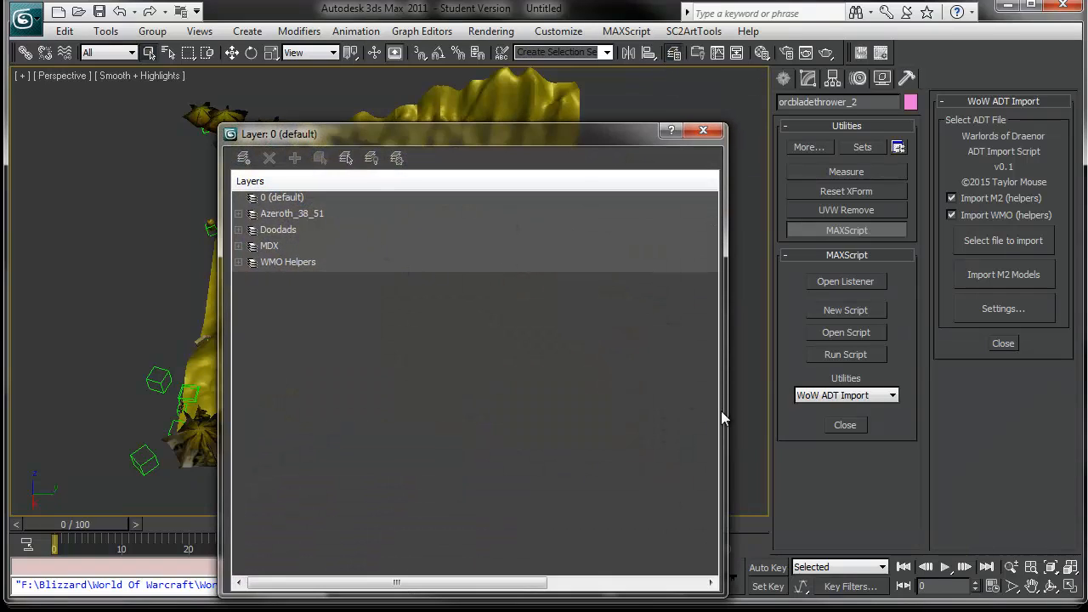
left_click_drag(724, 403, 950, 340)
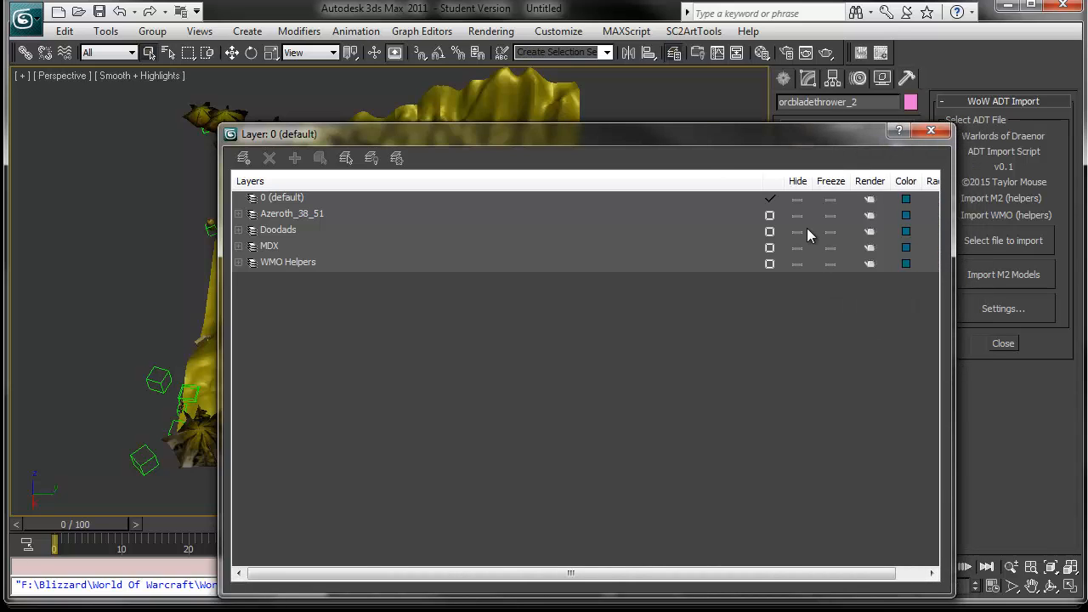
left_click_drag(766, 181, 383, 181)
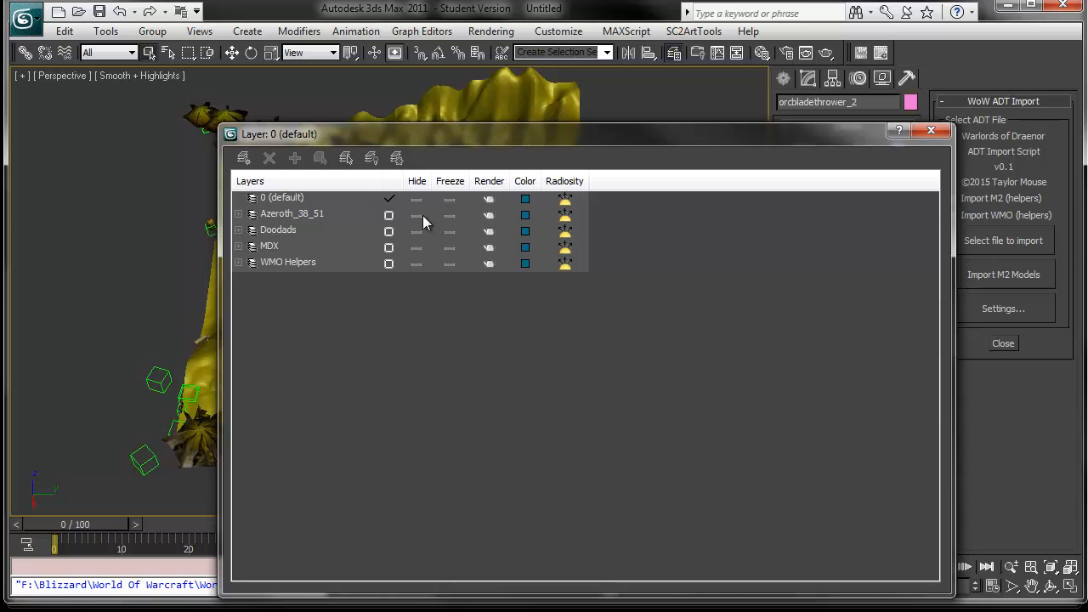
left_click_drag(950, 218, 578, 212)
left_click_drag(568, 136, 927, 127)
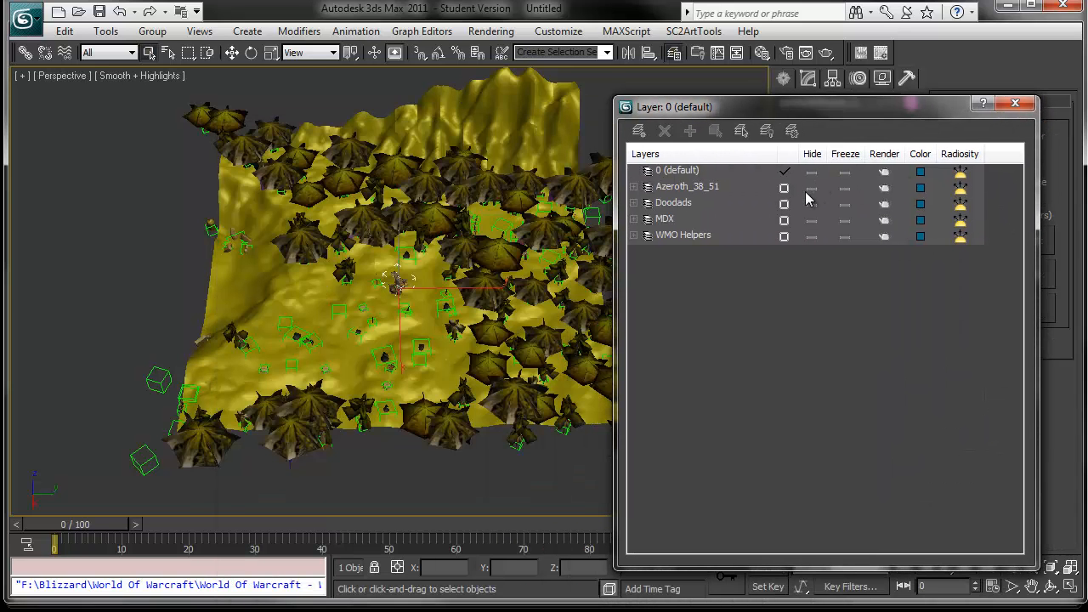
Check the Azeroth_38_51 layer by toggling its visibility, hide the Doodads and MDX layers, and list the WMO Helpers layer's contents.
left_click(810, 188)
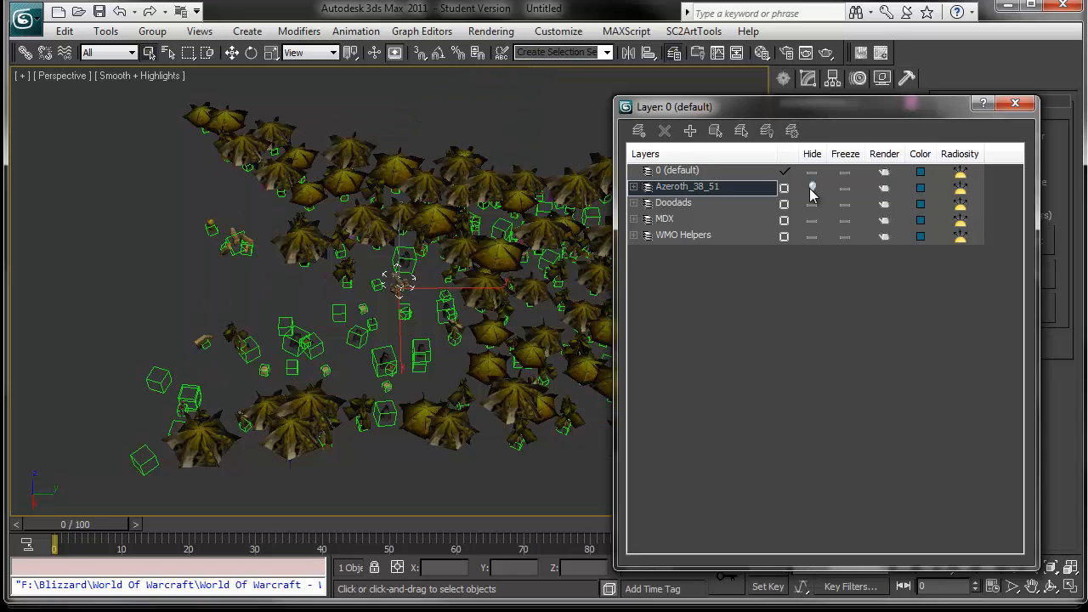
left_click(809, 188)
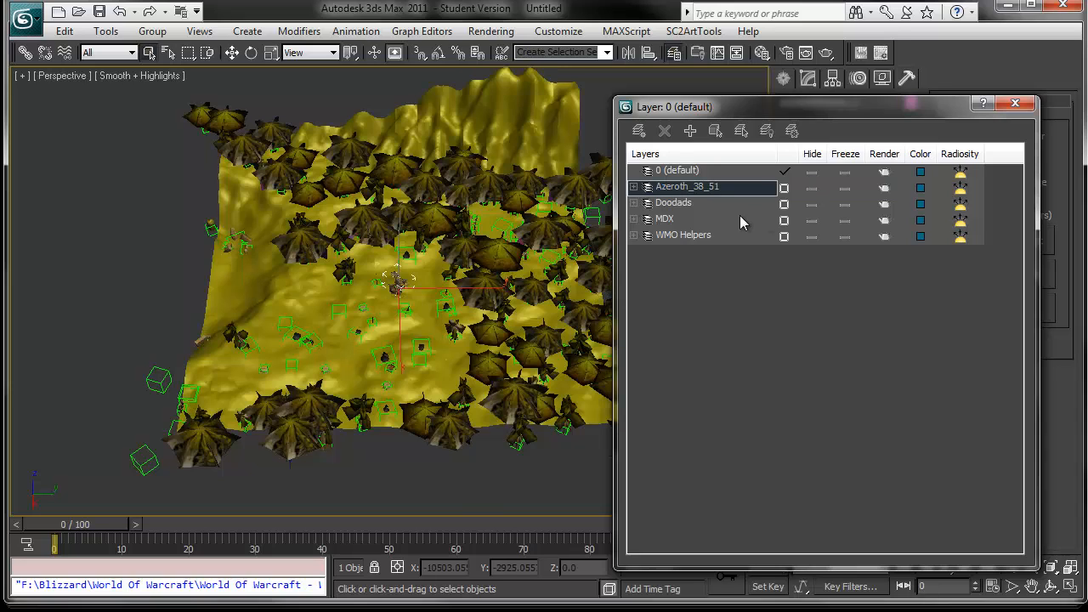
left_click(811, 204)
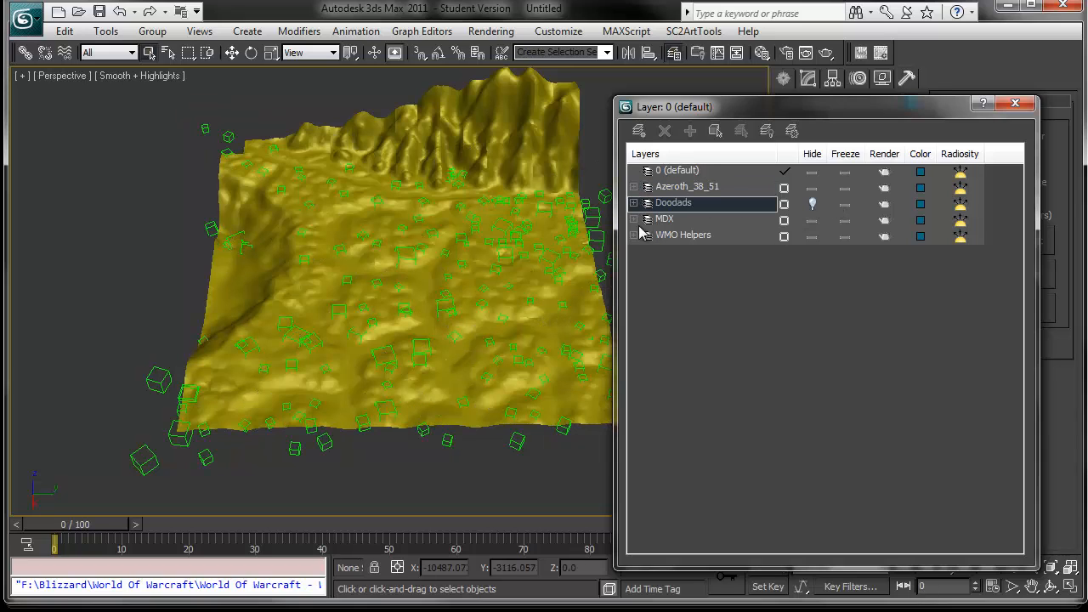
left_click(812, 220)
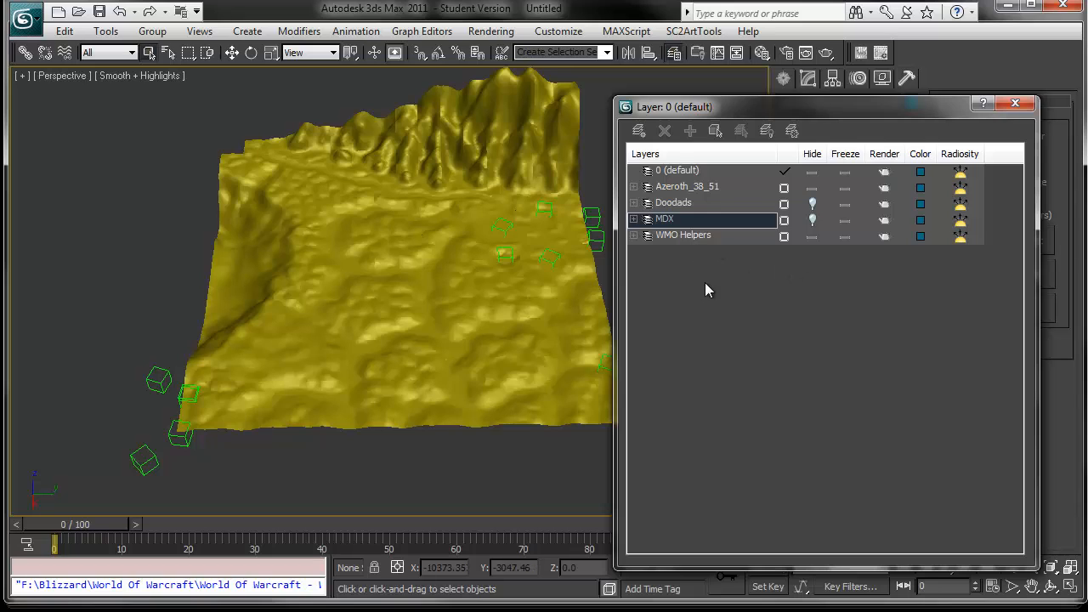
left_click(633, 235)
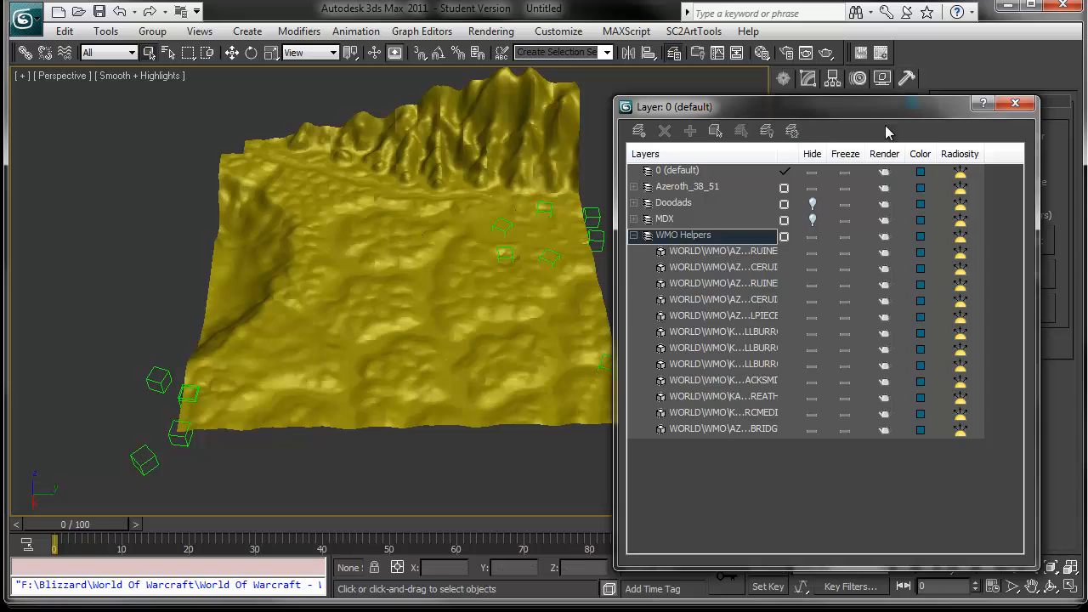
left_click(1014, 103)
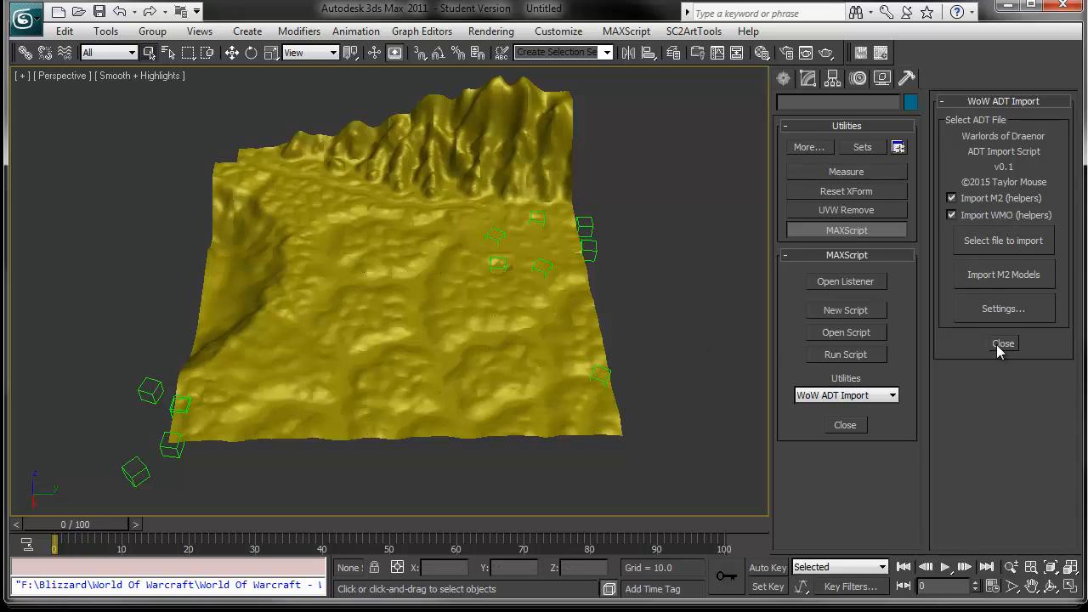
Load the WoW WMO Import utility and pick the WMO helpers beside the terrain edge below the mountain ridge.
left_click(889, 395)
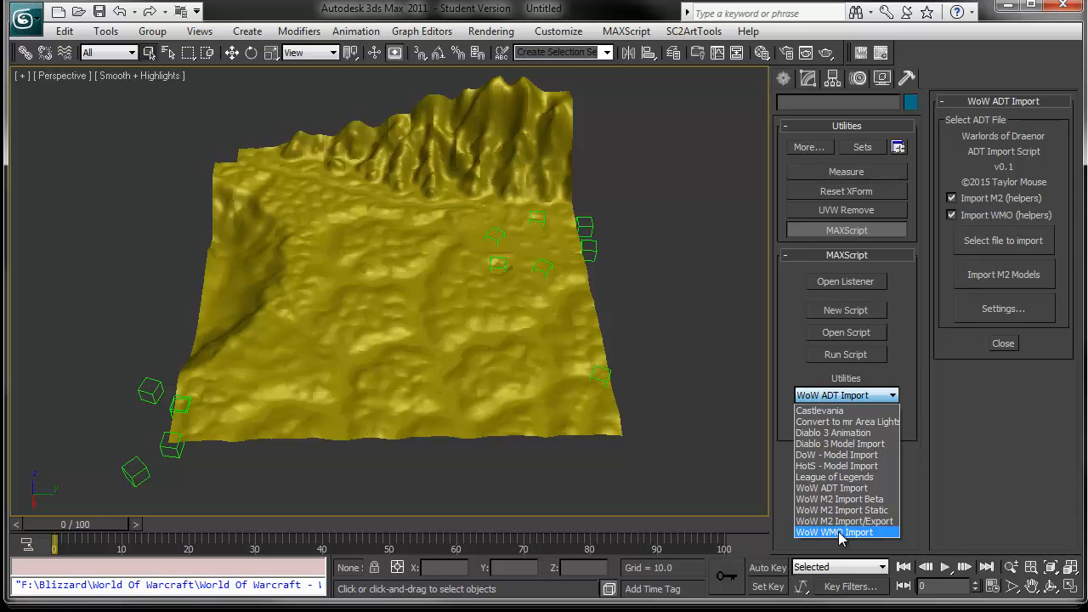
left_click(834, 532)
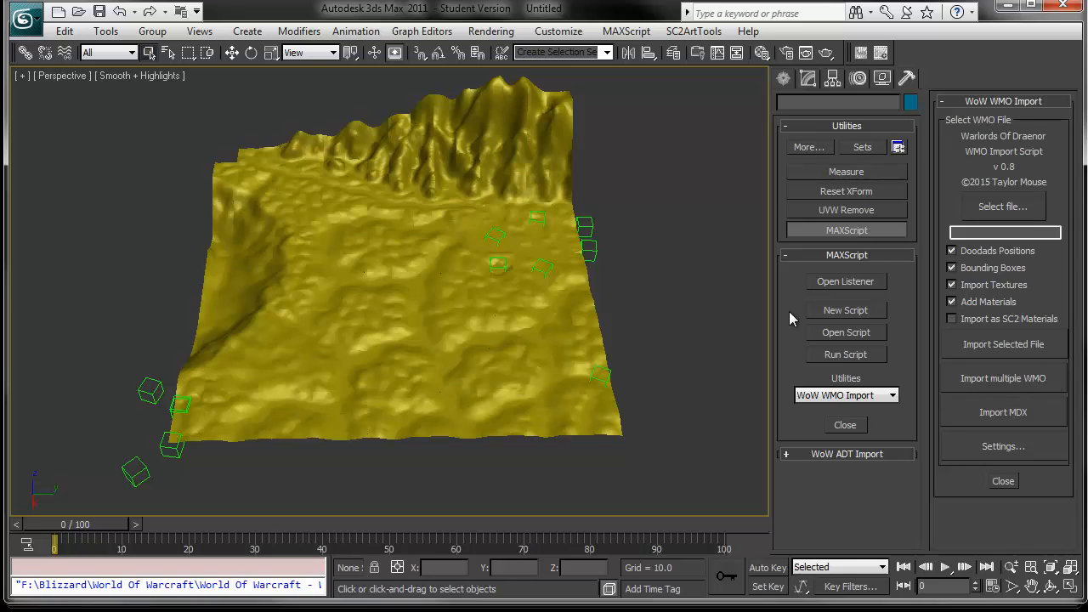
left_click(590, 246)
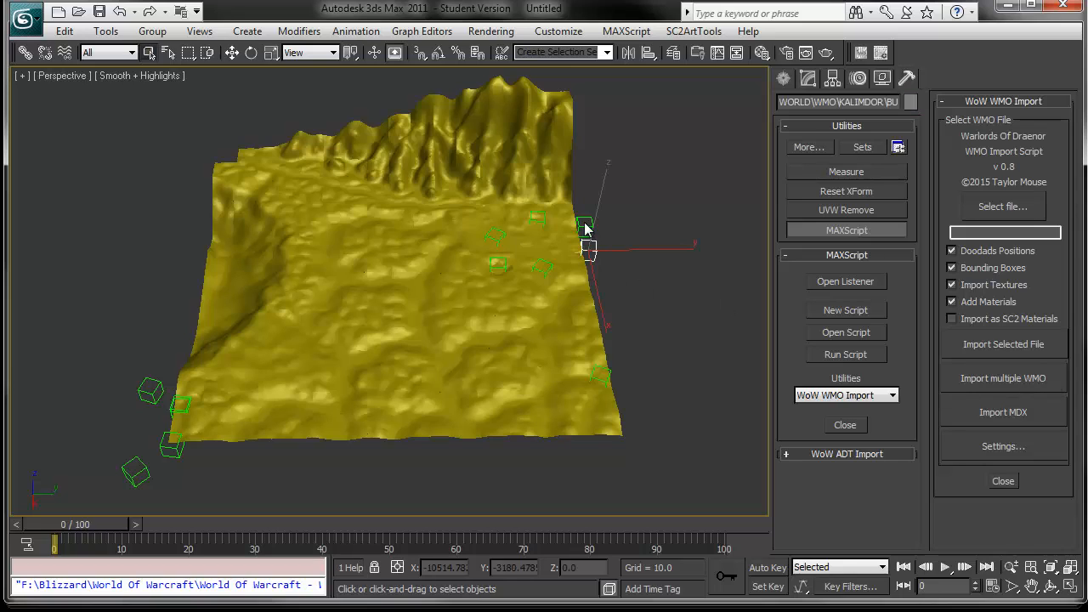
left_click(585, 235)
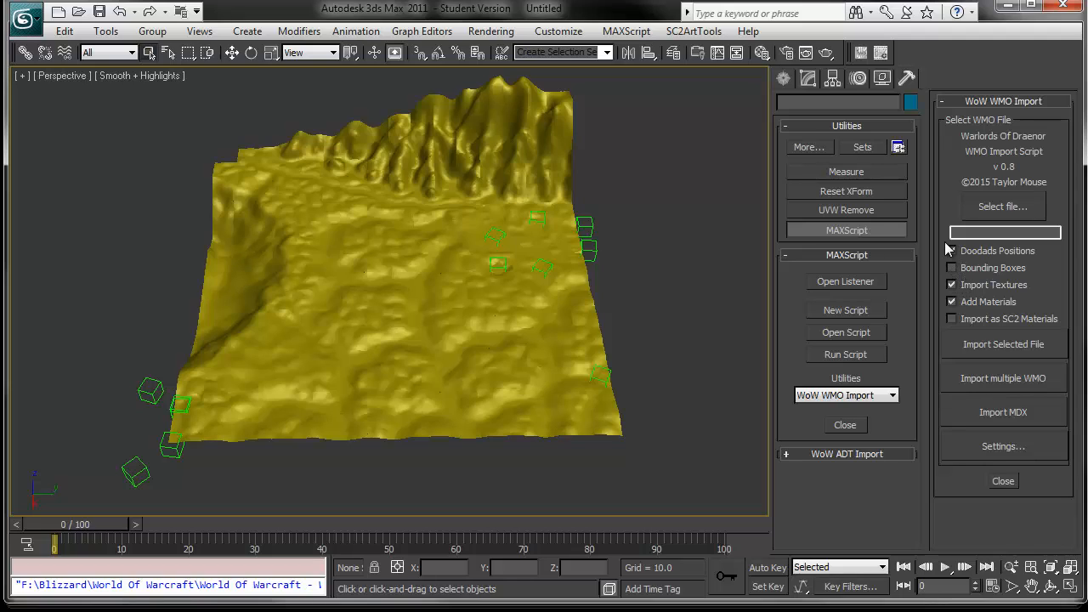
Turn off Doodads Positions and Add Materials for the WMO import, and widen the MAXScript Listener to read the full "File not found" path.
left_click(951, 302)
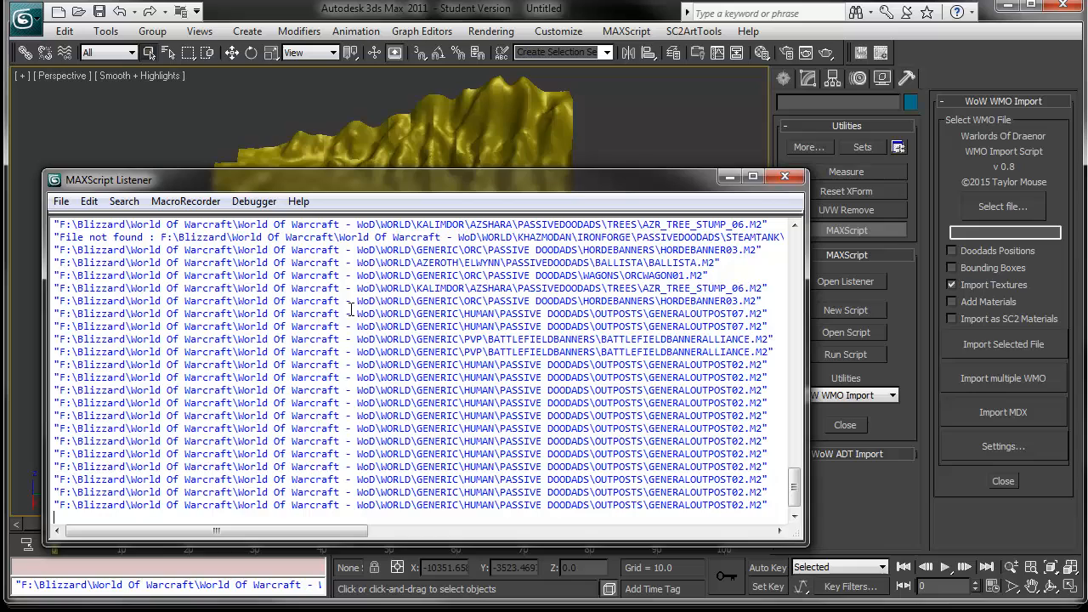
right_click(279, 311)
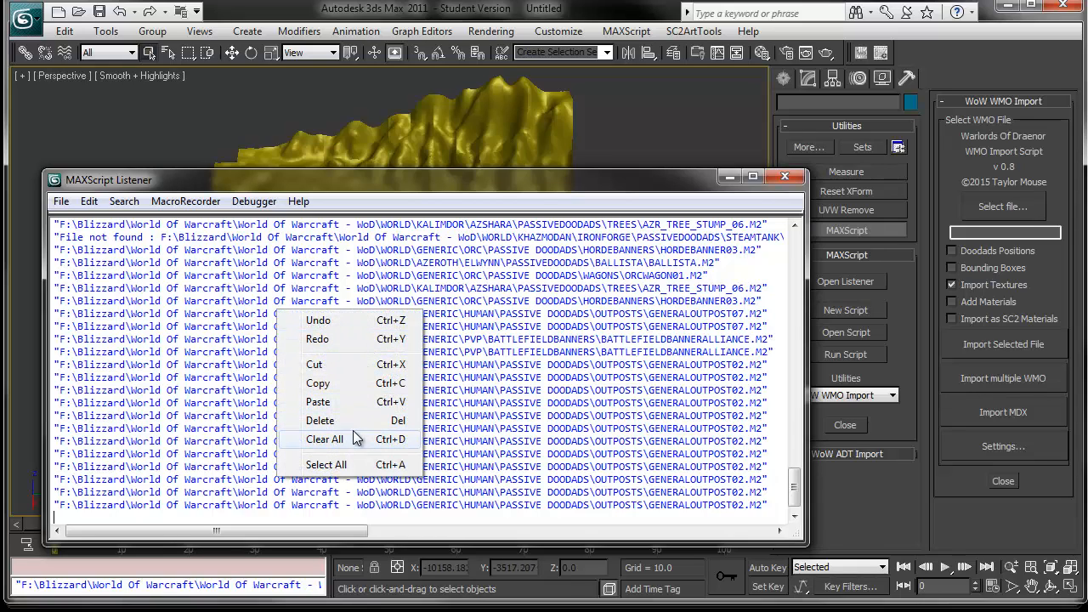
left_click(342, 278)
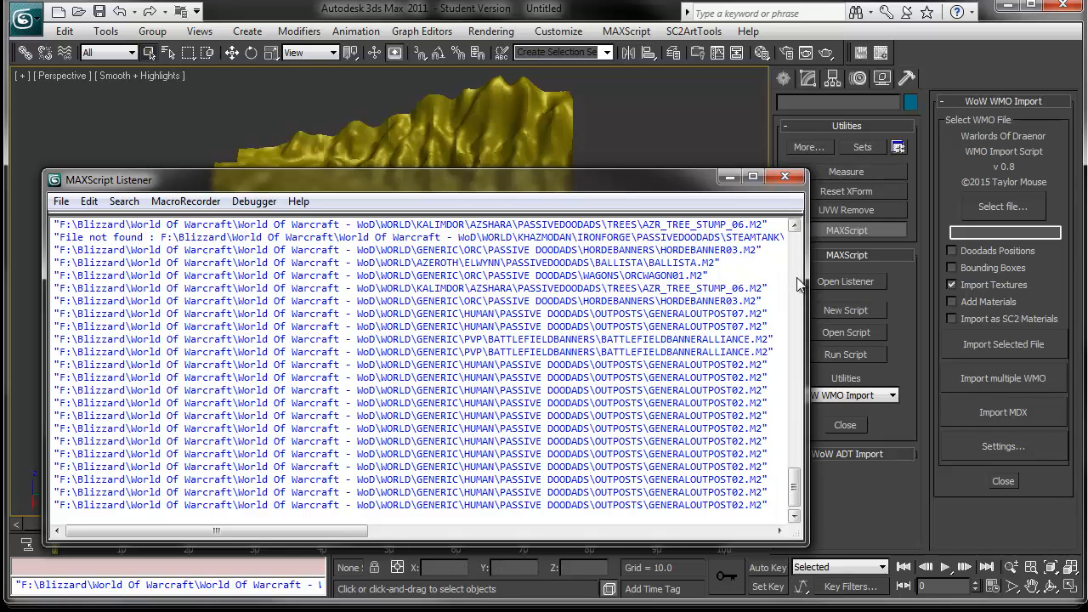
left_click_drag(806, 273, 1006, 259)
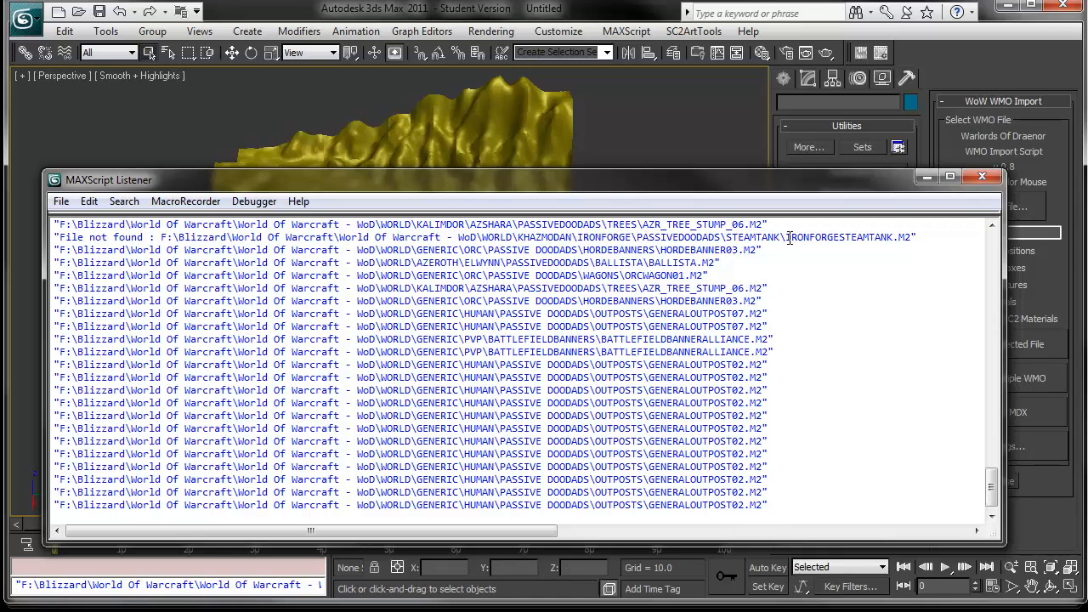
left_click(920, 237)
mouse_move(990, 491)
left_mouse_down()
mouse_move(994, 246)
mouse_move(993, 485)
left_mouse_up()
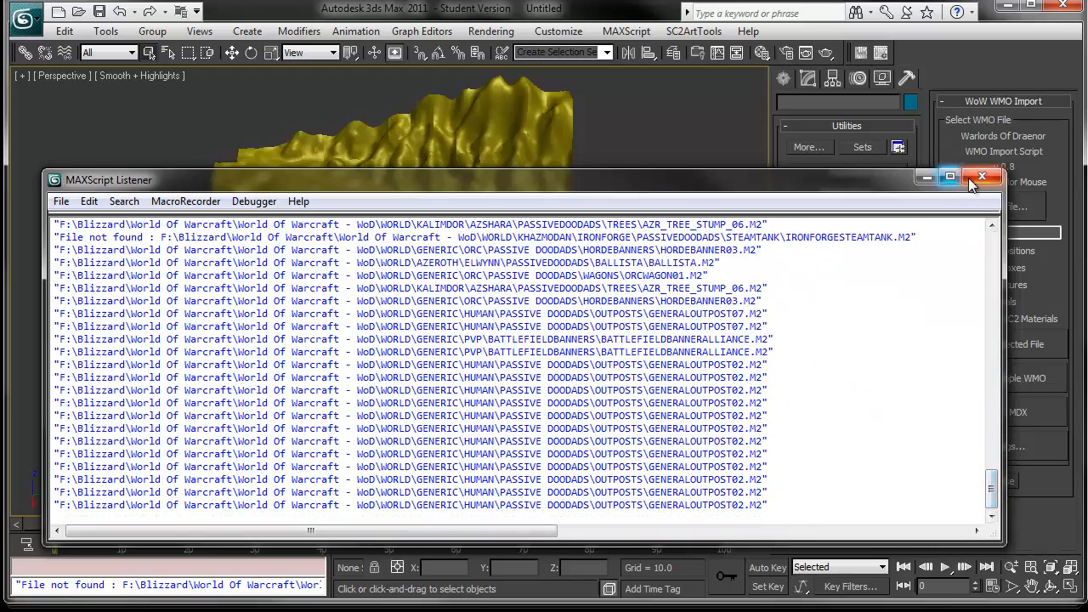
Clear all output from the MAXScript Listener and narrow its window to uncover the WMO import options.
right_click(697, 350)
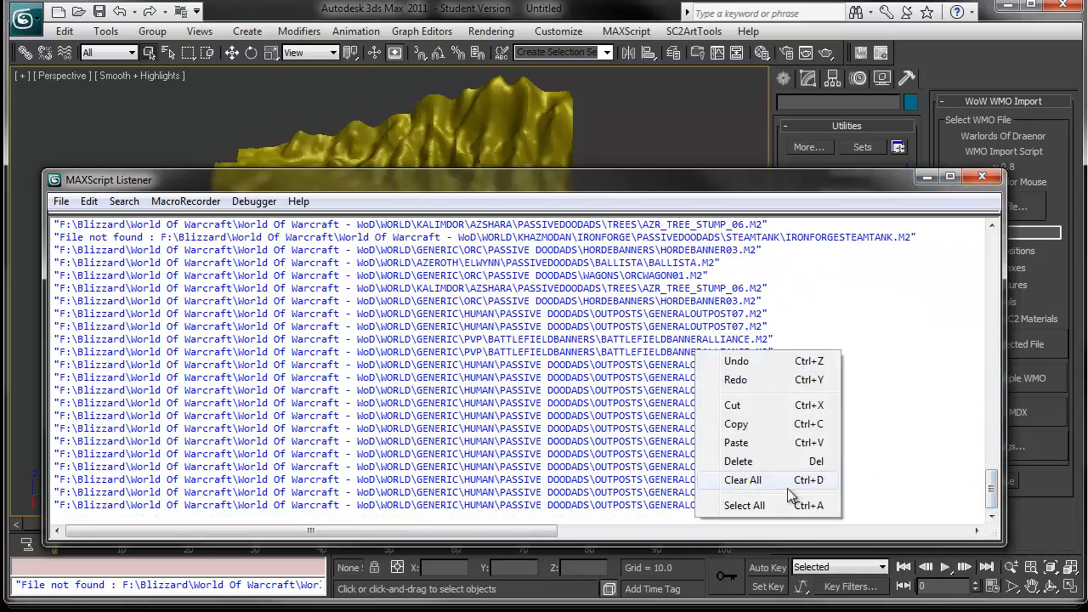
left_click(742, 480)
left_click_drag(1003, 383, 801, 420)
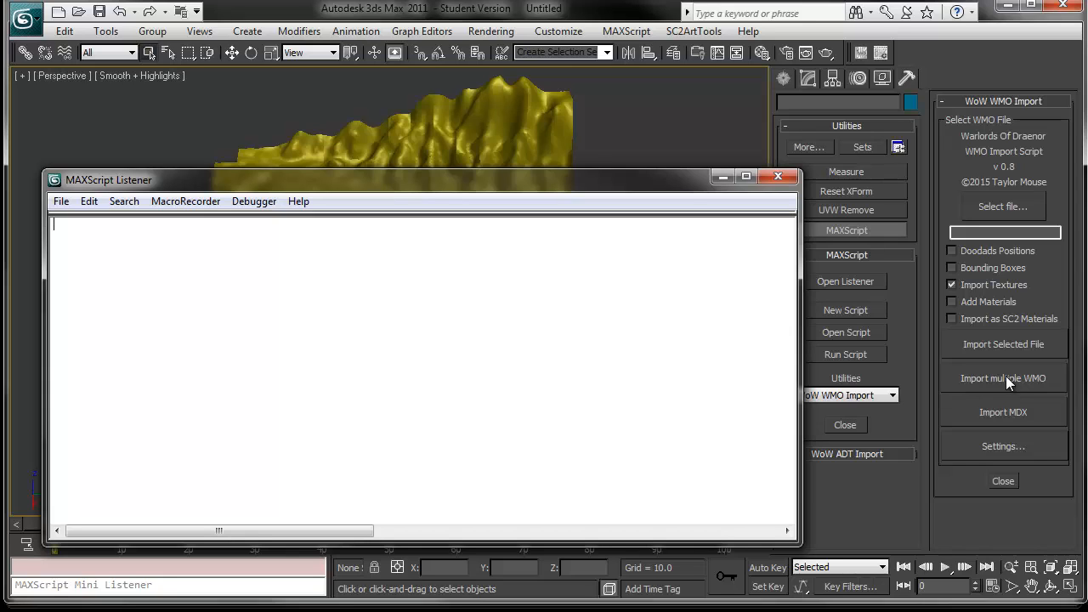
Run the multiple WMO import on the terrain's WMO helpers and minimize the MAXScript Listener.
left_click(1005, 376)
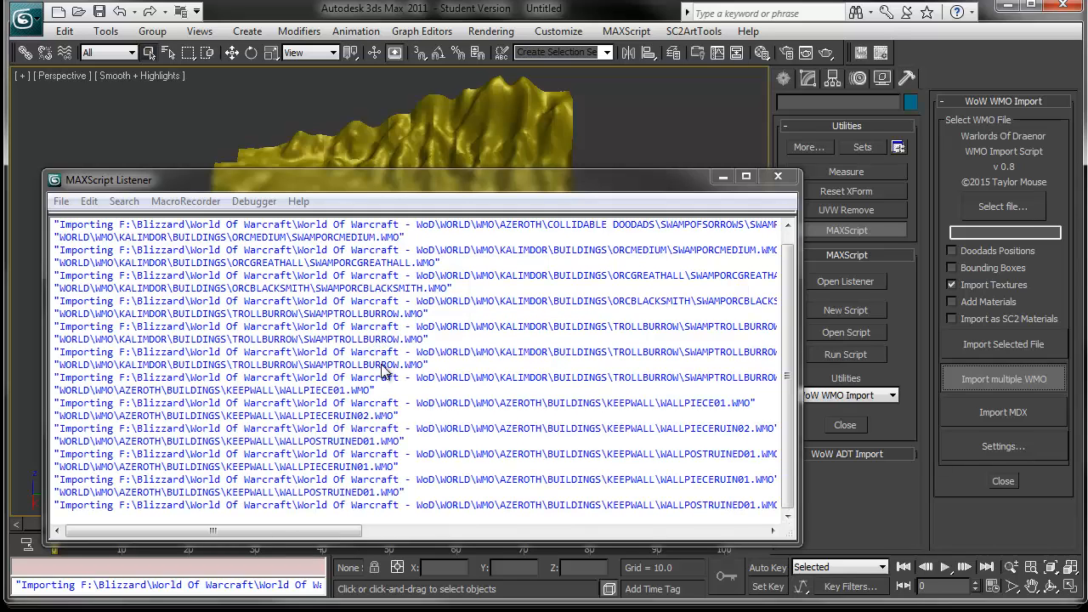
left_click(722, 176)
middle_click_drag(702, 379, 698, 336)
scroll(692, 371, "up", 8)
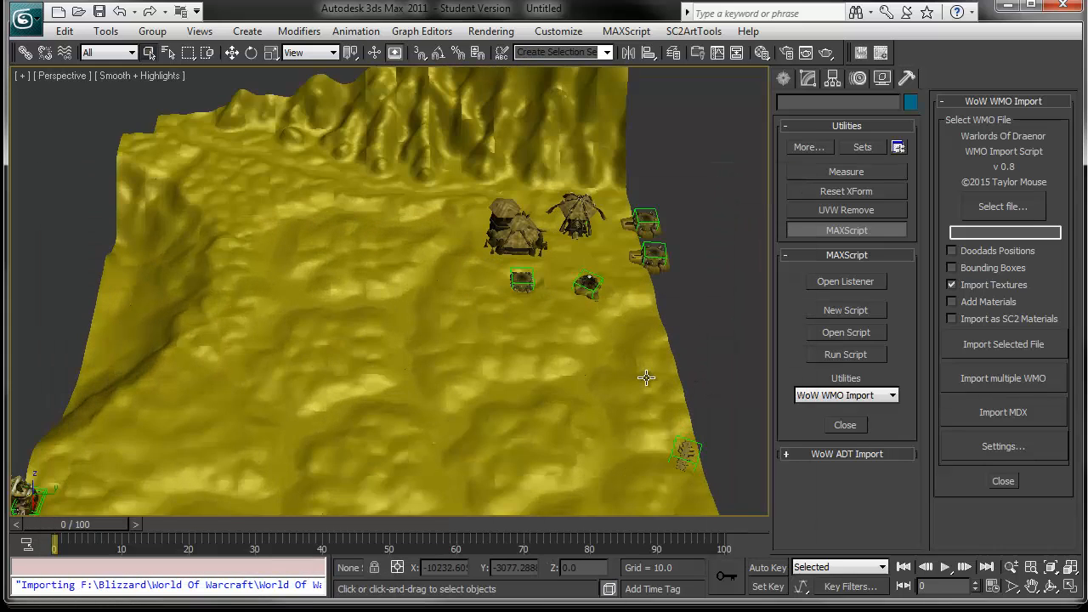
Inspect the imported orc buildings below the mountain ridge up close, selecting the great hall's helper and the blacksmith's roof top.
left_click(646, 377)
key("z")
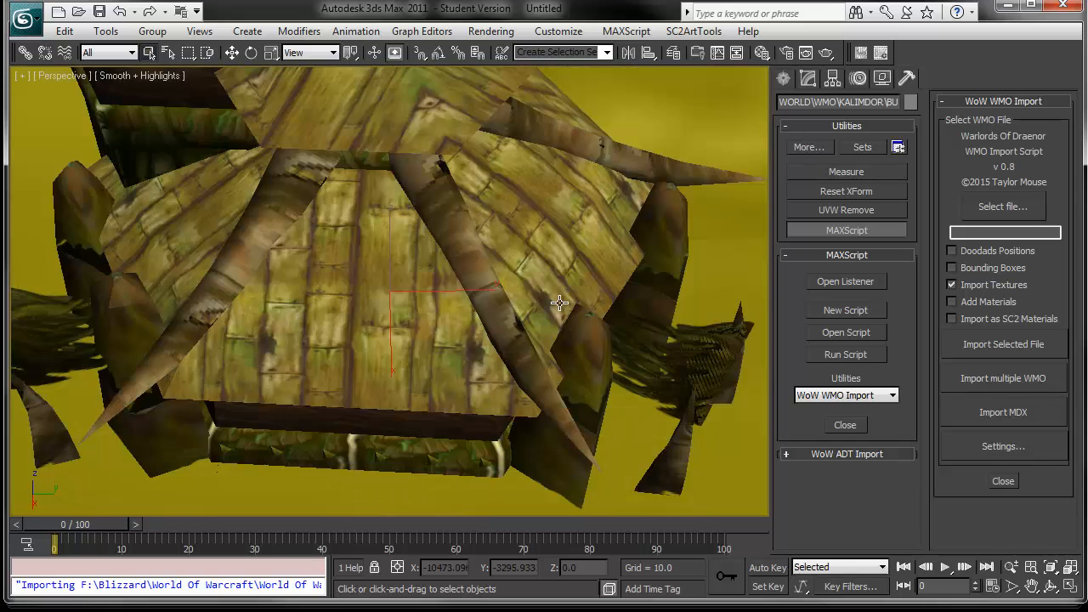
scroll(432, 300, "down", 3)
scroll(432, 300, "down", 5)
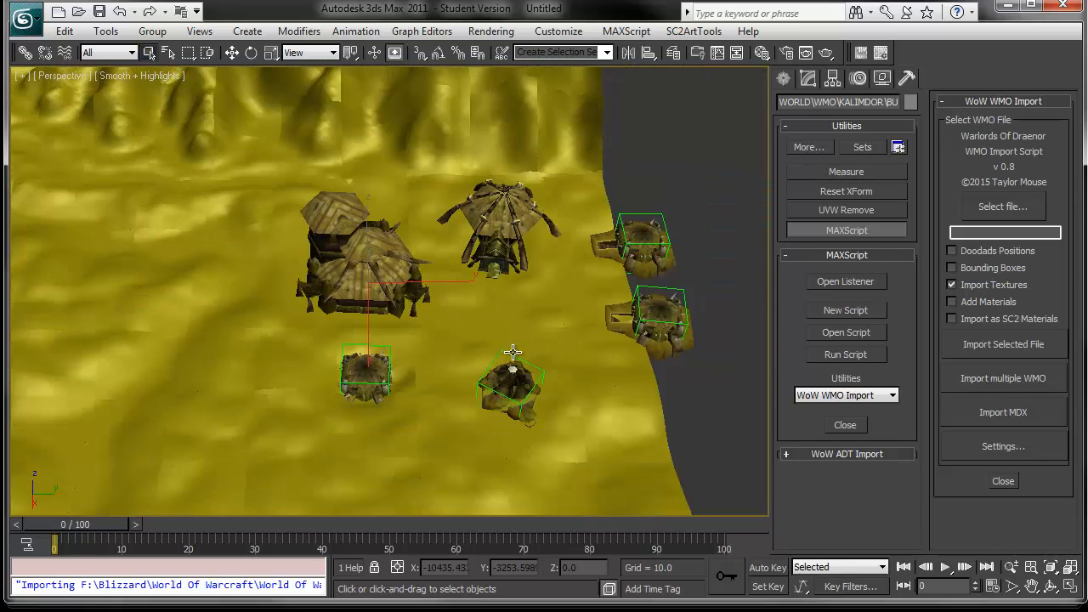
scroll(472, 324, "up", 2)
scroll(471, 323, "up", 5)
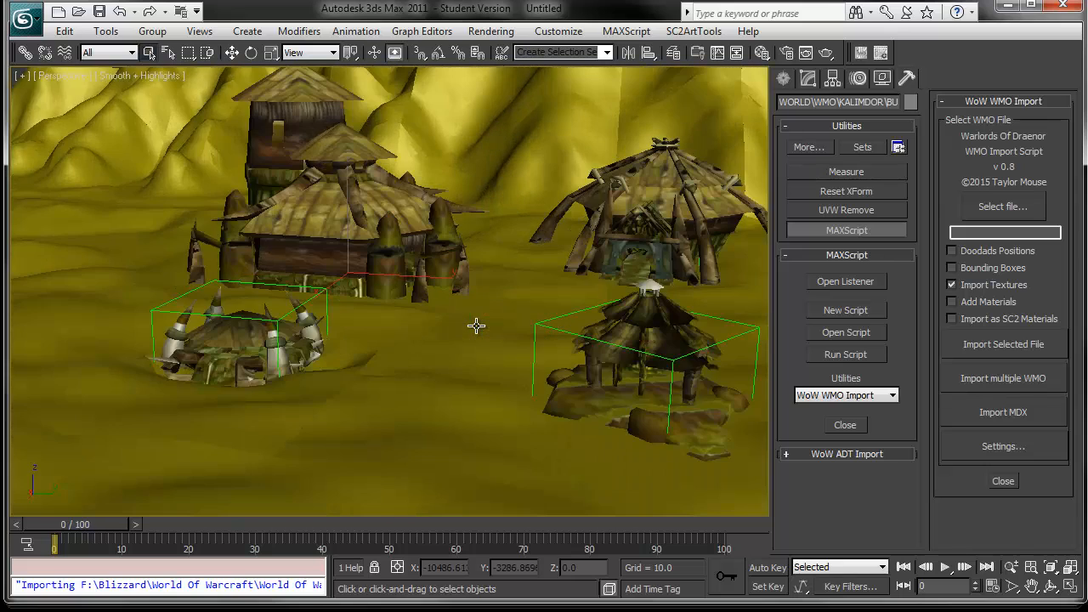
middle_click_drag(476, 323, 191, 409)
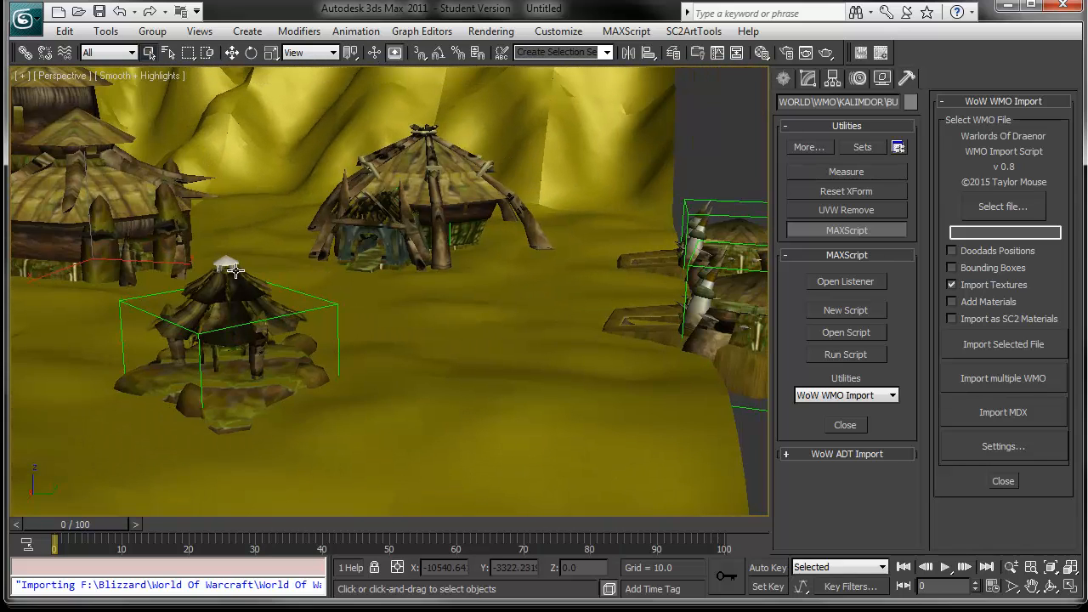
left_click(191, 409)
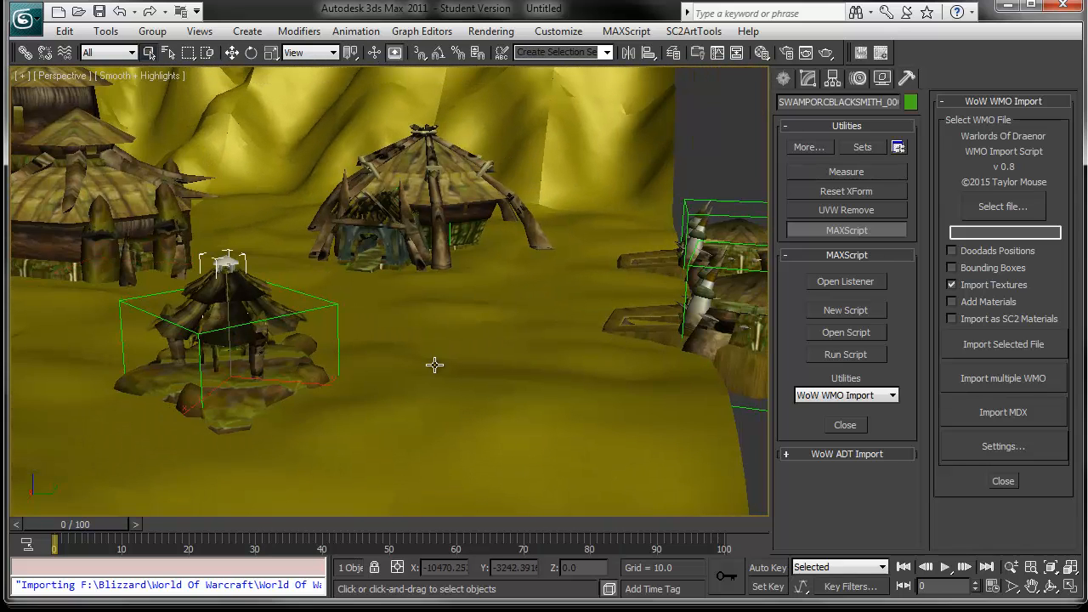
middle_click_drag(196, 374, 604, 359)
scroll(379, 379, "down", 8)
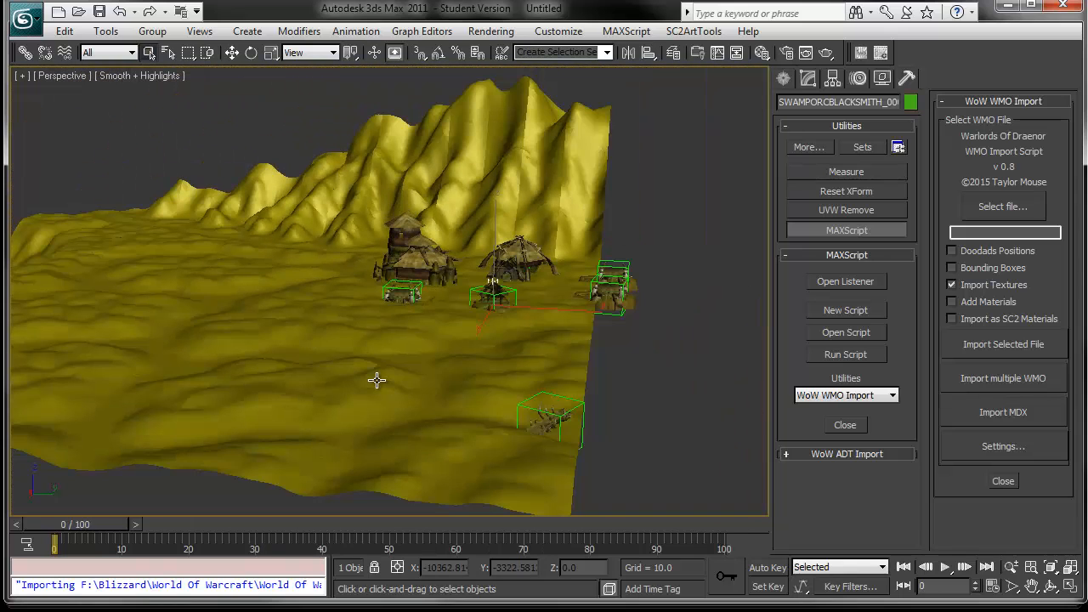
Select and frame the swamp bridge at the terrain edge, and examine the keep wall pieces at the opposite corner.
middle_click_drag(270, 390, 219, 300)
left_click(488, 299)
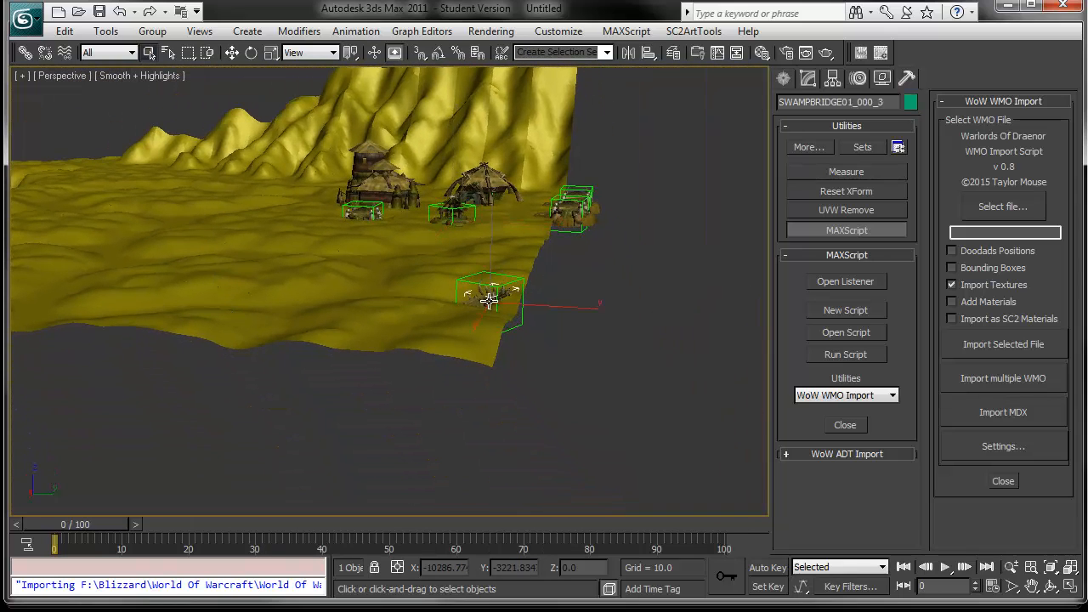
key("z")
middle_click_drag(326, 387, 437, 444, "alt")
scroll(347, 408, "down", 6)
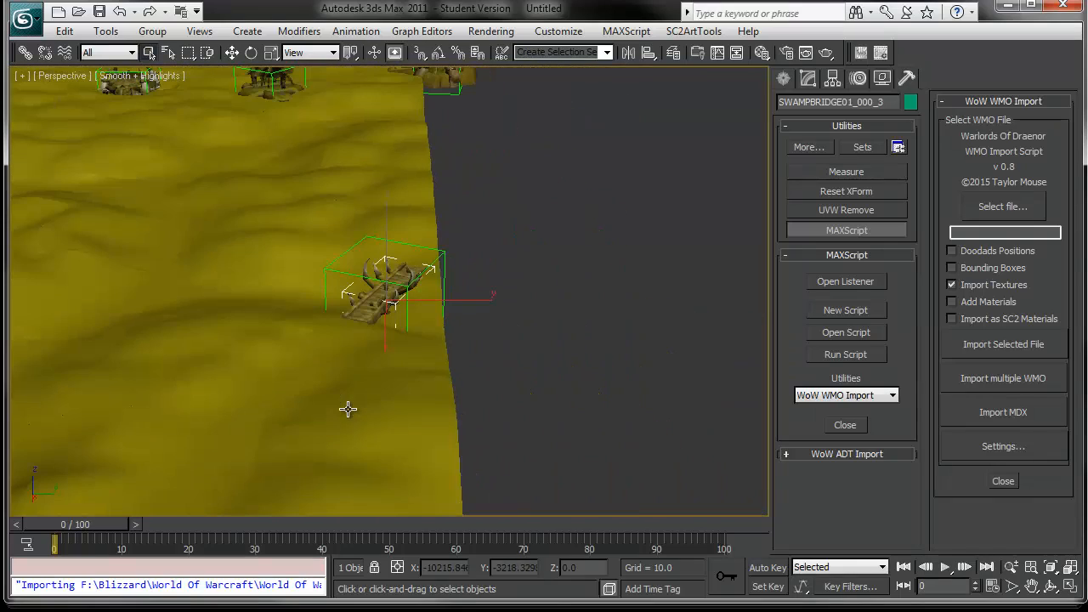
middle_click_drag(127, 243, 454, 330, "alt")
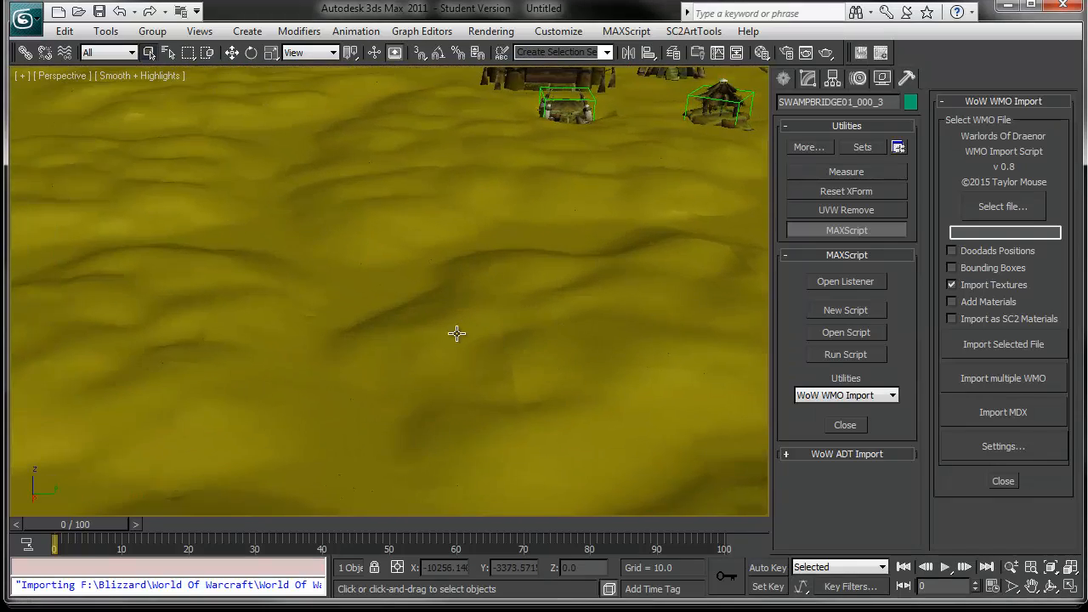
scroll(449, 328, "down", 4)
middle_click_drag(260, 262, 442, 304)
scroll(225, 375, "up", 2)
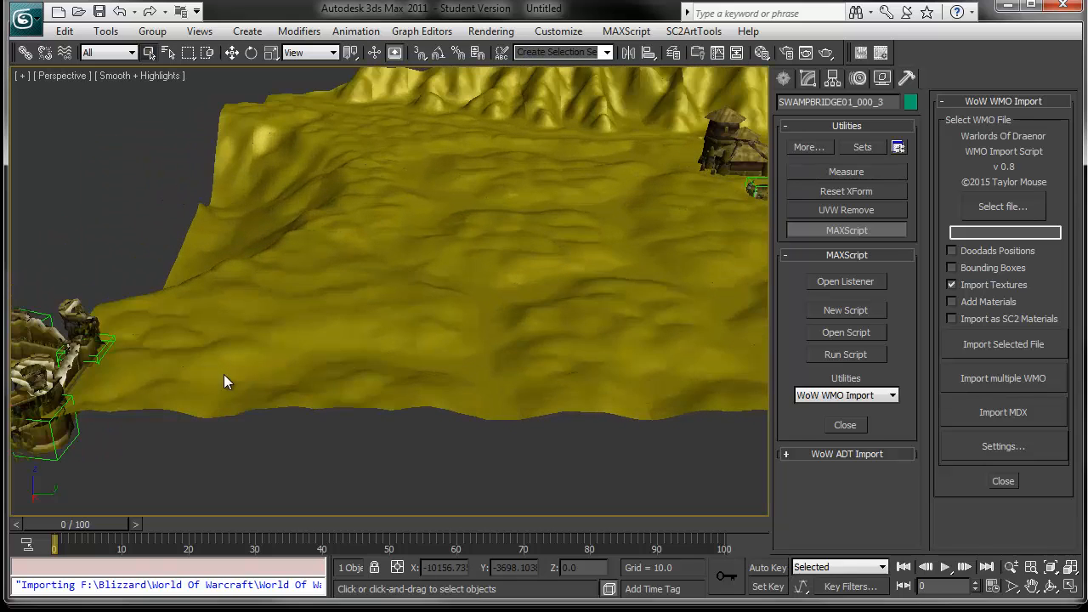
scroll(224, 374, "down", 2)
middle_click_drag(224, 374, 425, 254, "alt")
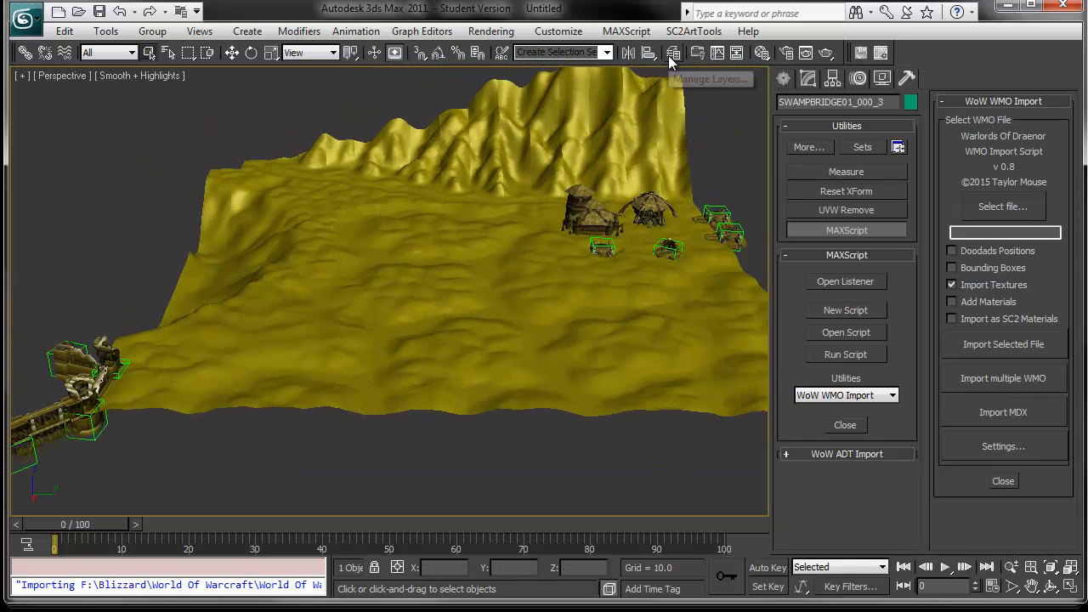
Unhide the Doodads layer and hide the WMO Helpers layer in the layer manager.
left_click(671, 55)
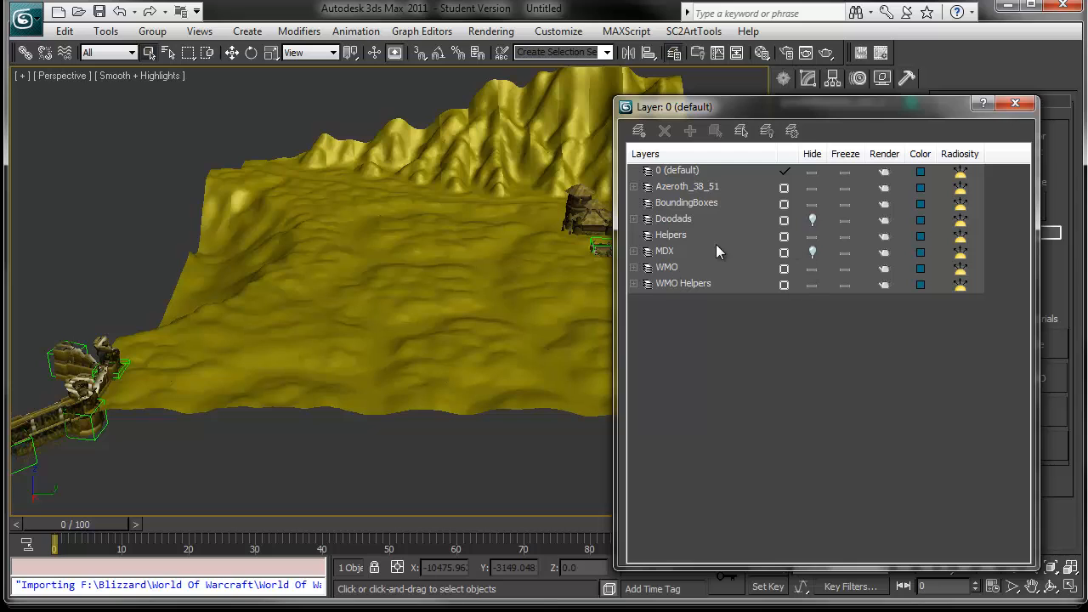
left_click(813, 219)
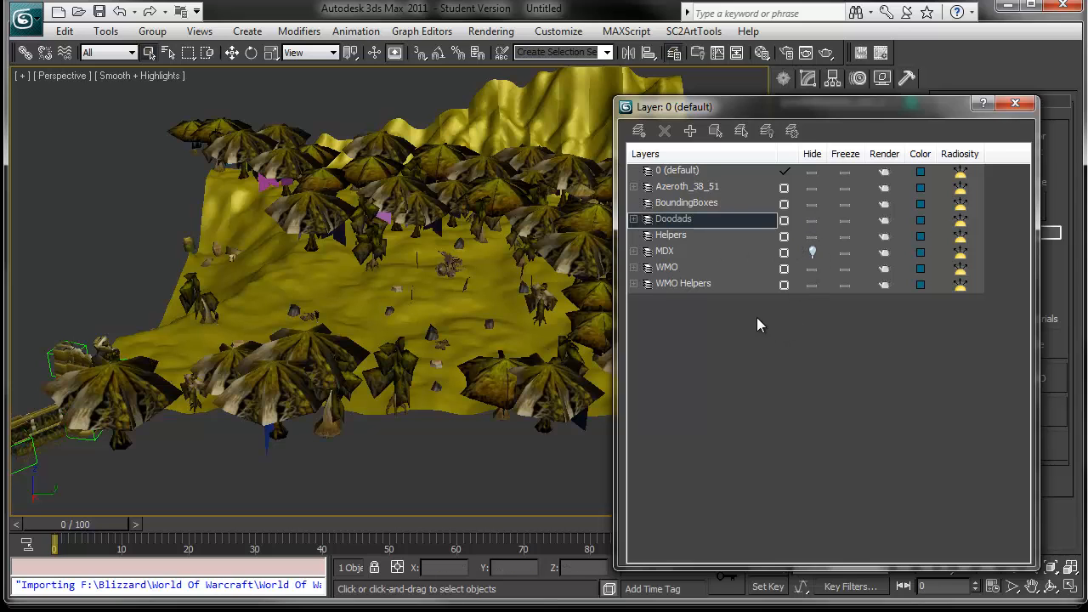
left_click(812, 285)
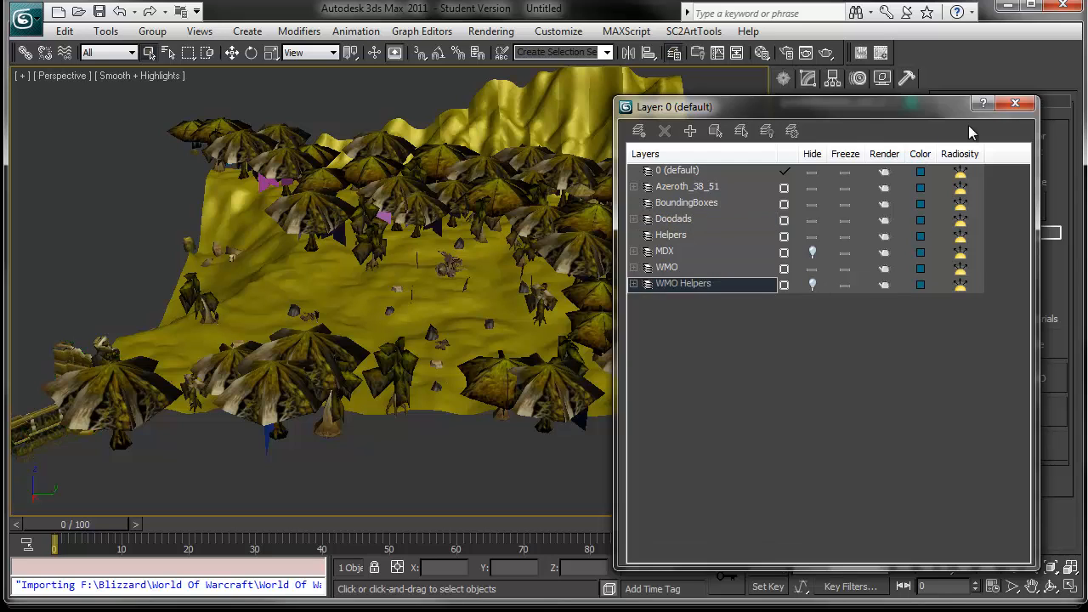
Look over the terrain tile to examine the trees and props together with the imported WMO buildings.
middle_click_drag(469, 294, 374, 325)
scroll(415, 329, "down", 4)
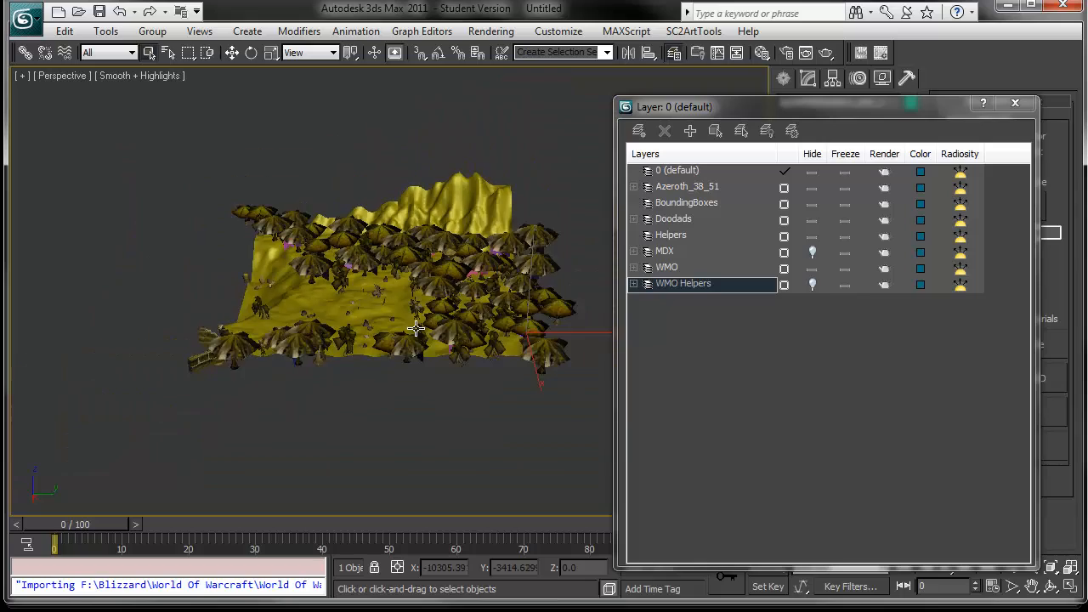
scroll(415, 329, "up", 4)
middle_click_drag(388, 346, 372, 344)
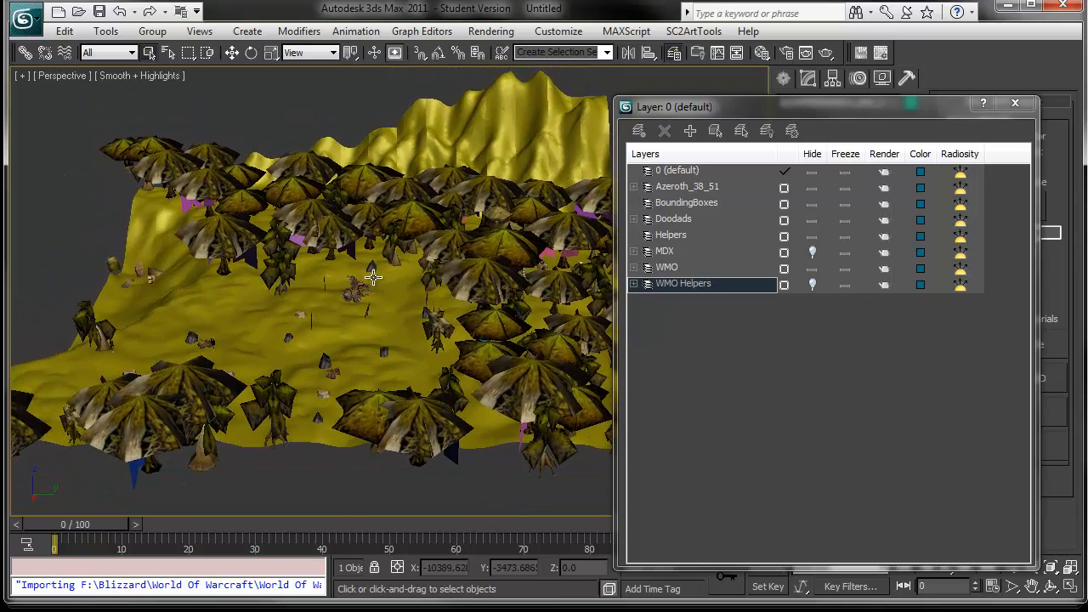
mouse_move(374, 278)
middle_mouse_down("alt")
mouse_move(417, 309)
mouse_move(367, 293)
middle_mouse_up("alt")
middle_click_drag(385, 384, 311, 383)
scroll(376, 402, "down", 3)
scroll(376, 402, "up", 3)
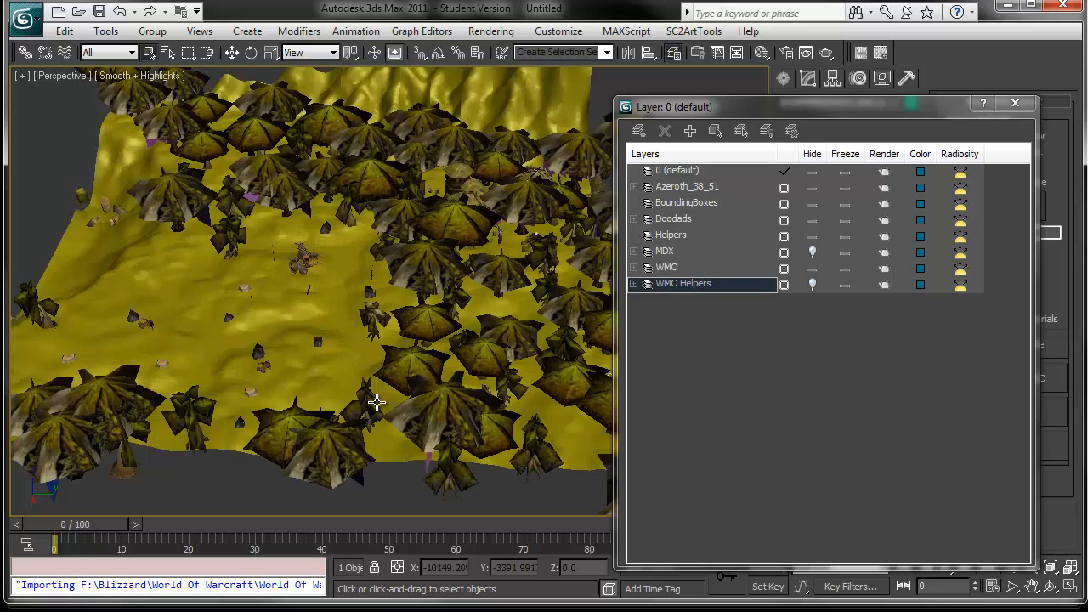
middle_click_drag(314, 398, 348, 387)
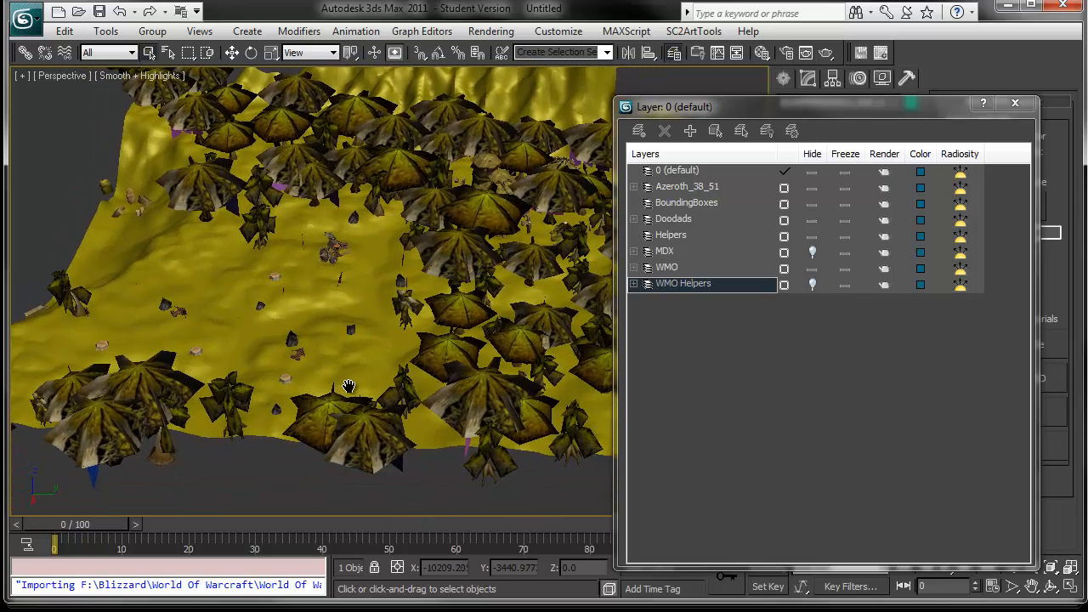